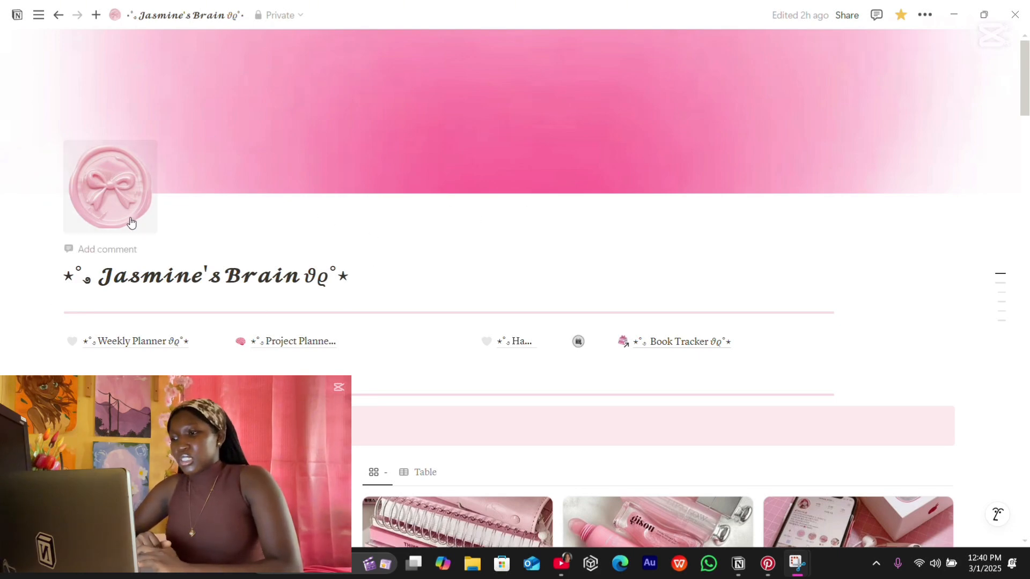
Open the School Planner page from the main dashboard's gallery and look through its contents
scroll(275, 238, down, 1)
scroll(274, 237, down, 5)
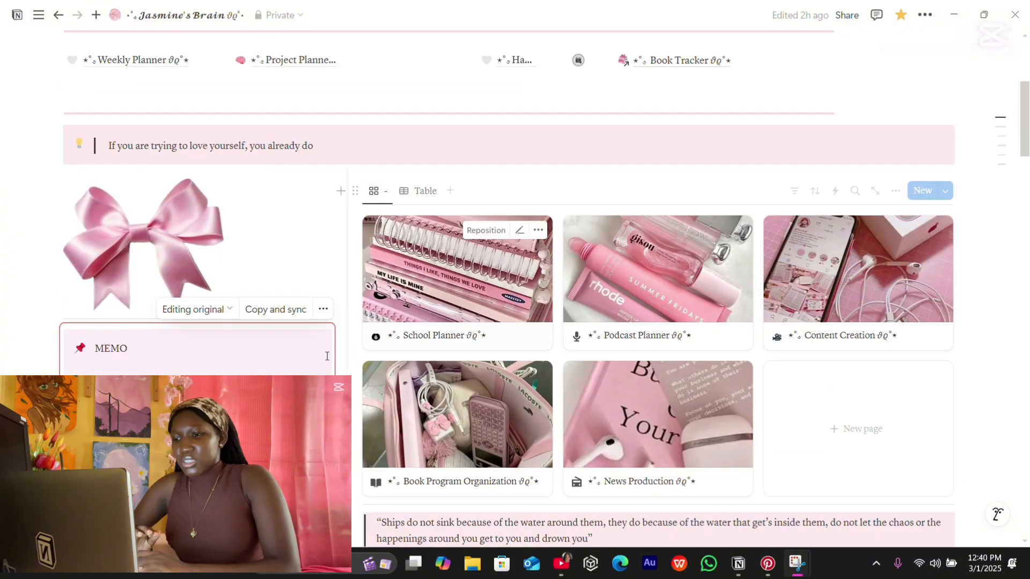
click(506, 291)
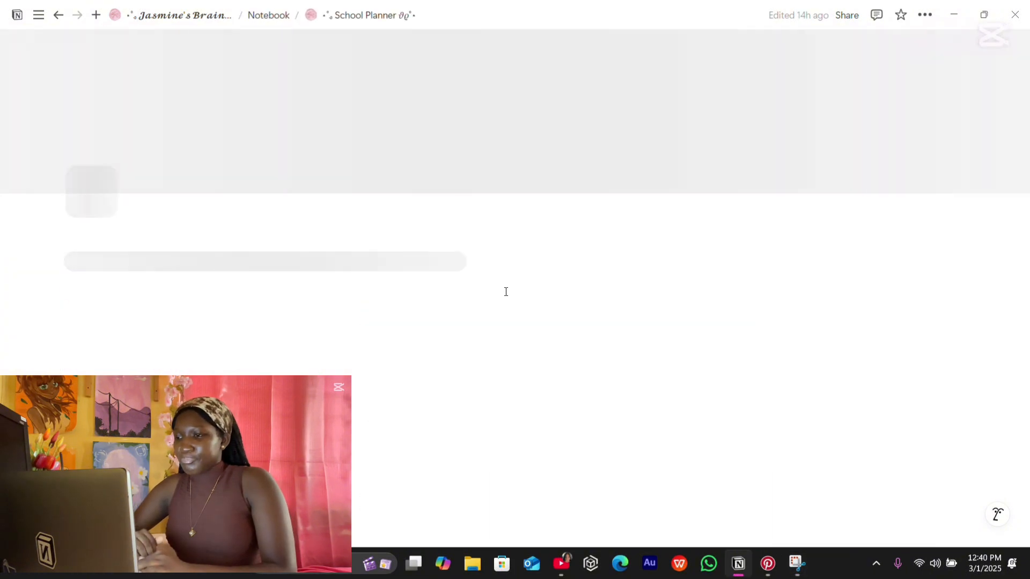
scroll(506, 291, down, 15)
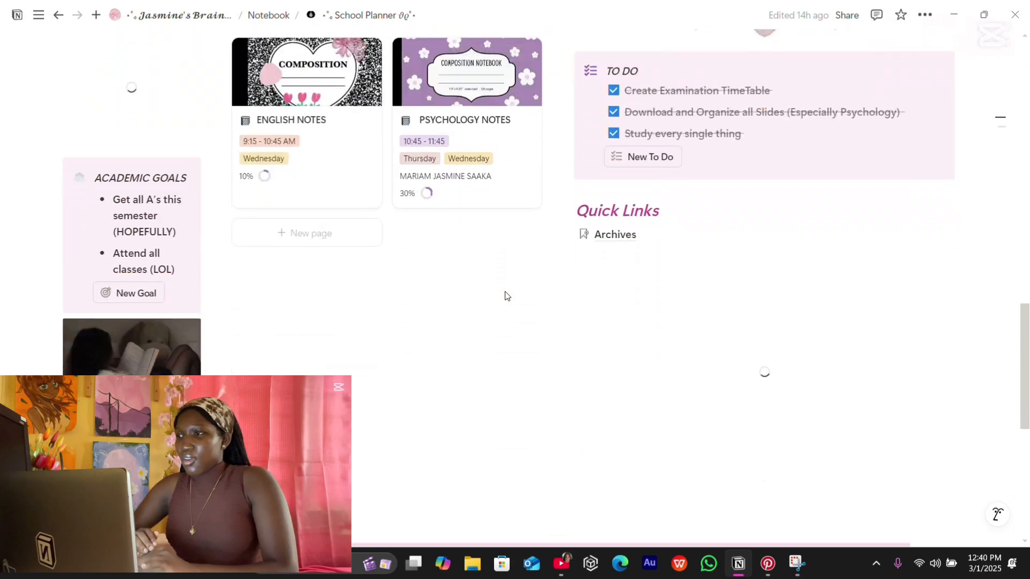
scroll(506, 296, up, 15)
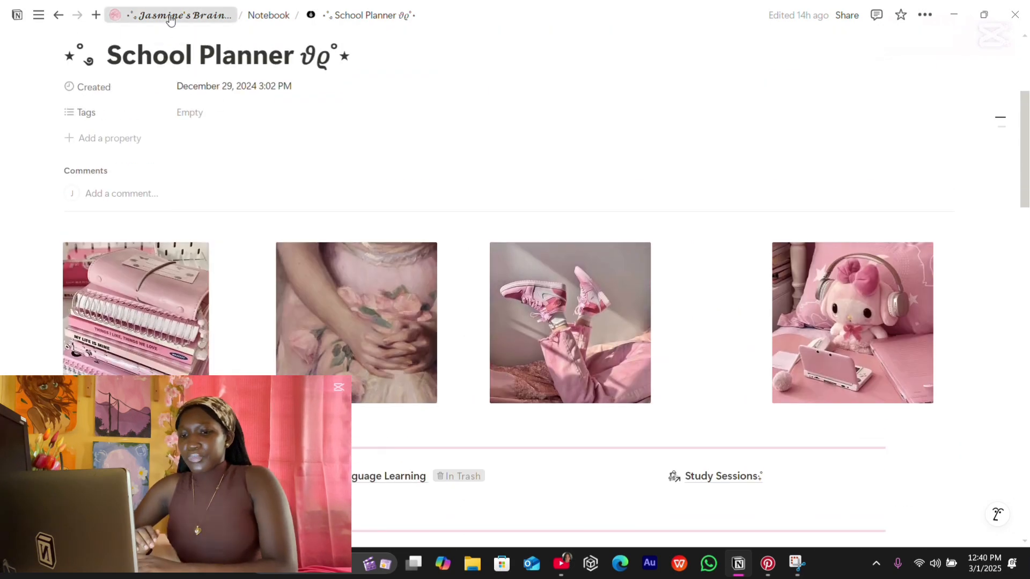
Return to the main dashboard, open its Weekly Planner page and look through the planner's sections
click(170, 16)
scroll(741, 316, down, 5)
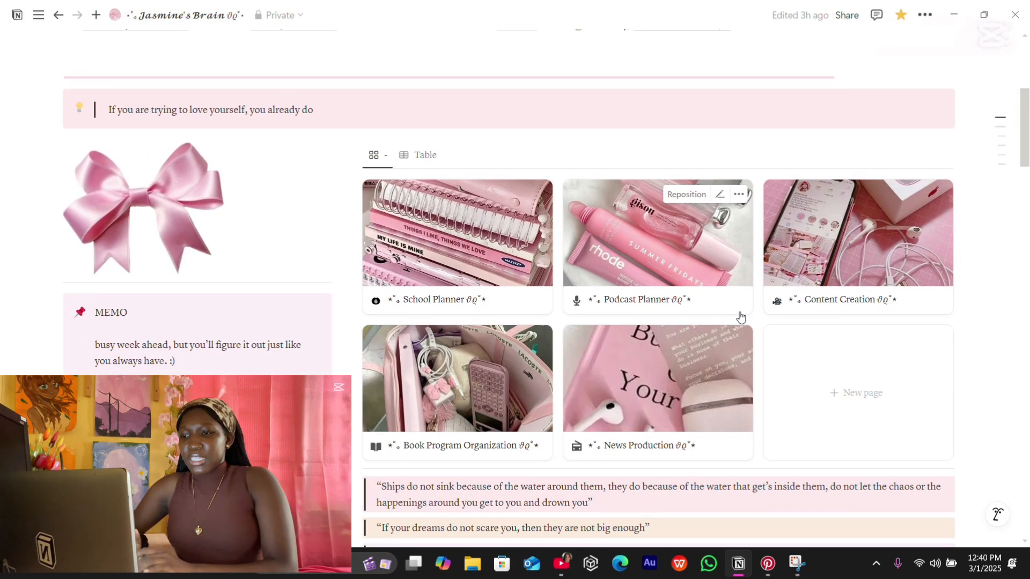
scroll(340, 182, up, 3)
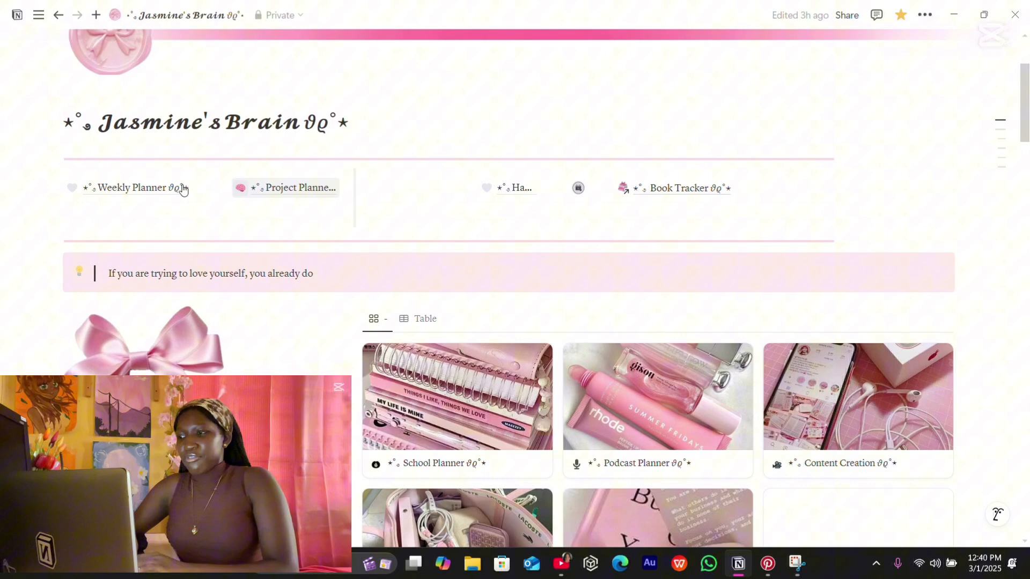
click(142, 188)
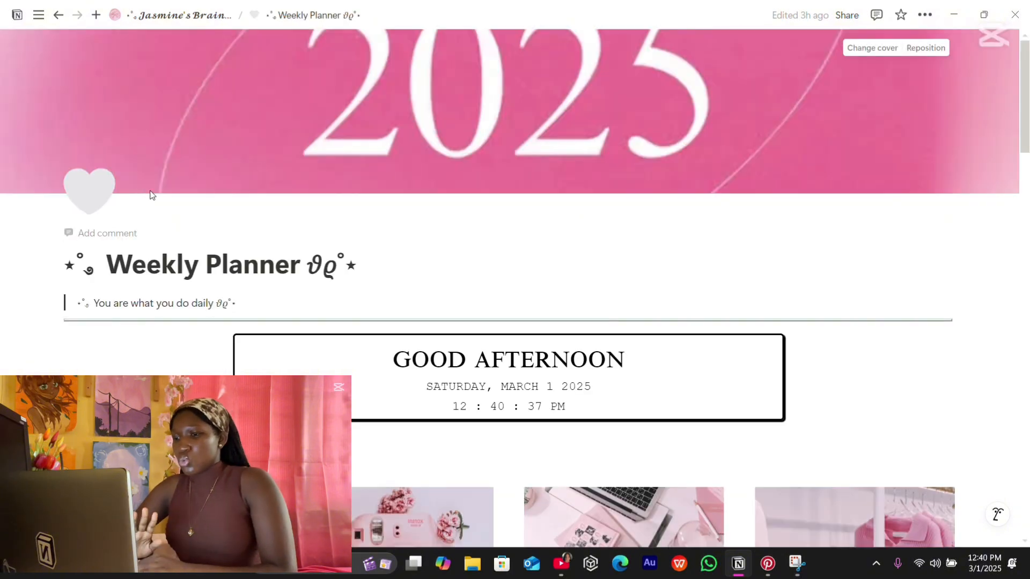
scroll(333, 364, down, 9)
scroll(332, 364, down, 10)
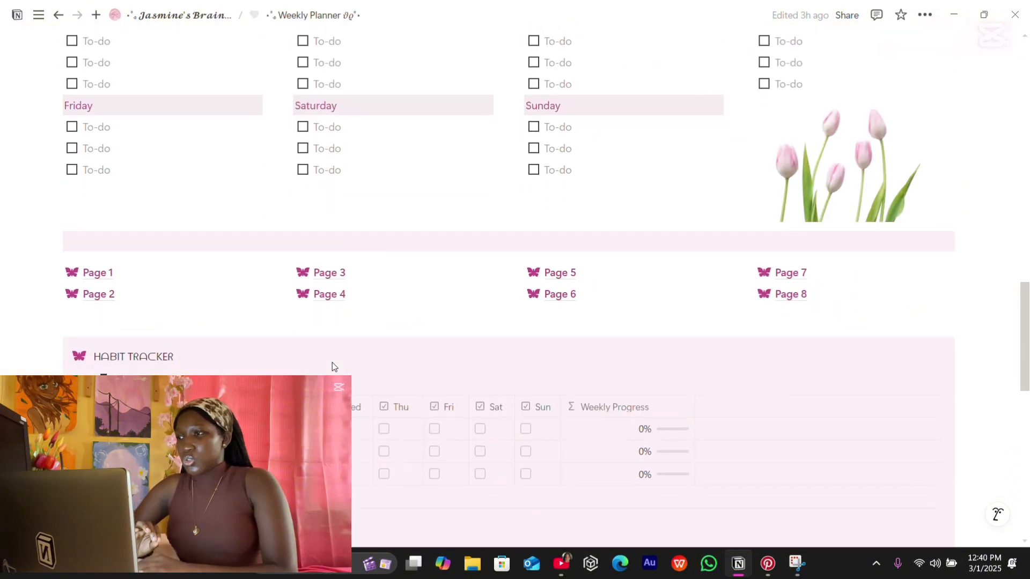
scroll(332, 364, up, 14)
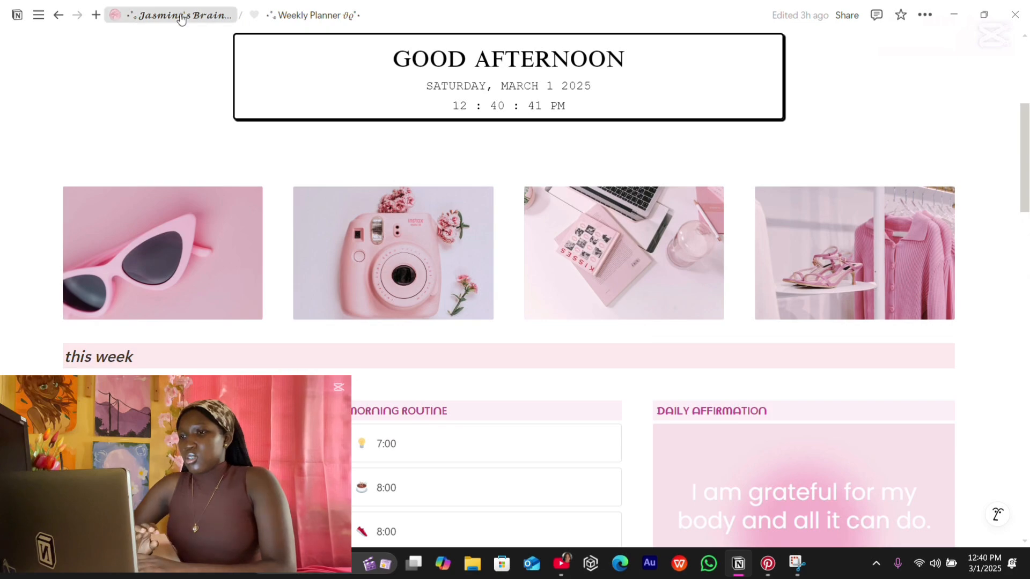
Return to the main dashboard and examine its gallery, schedule, vision board and monthly calendar
click(181, 15)
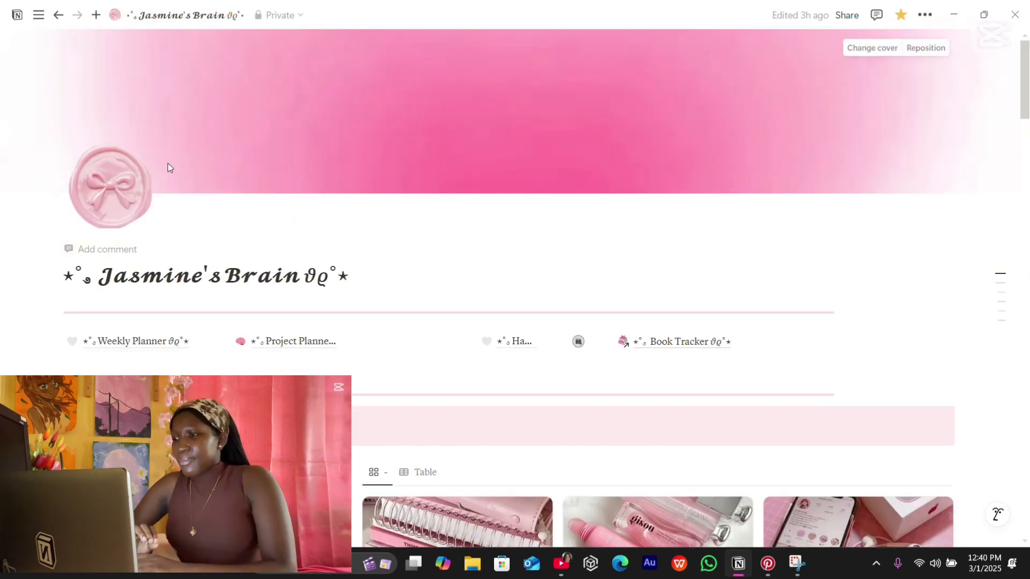
scroll(590, 382, down, 6)
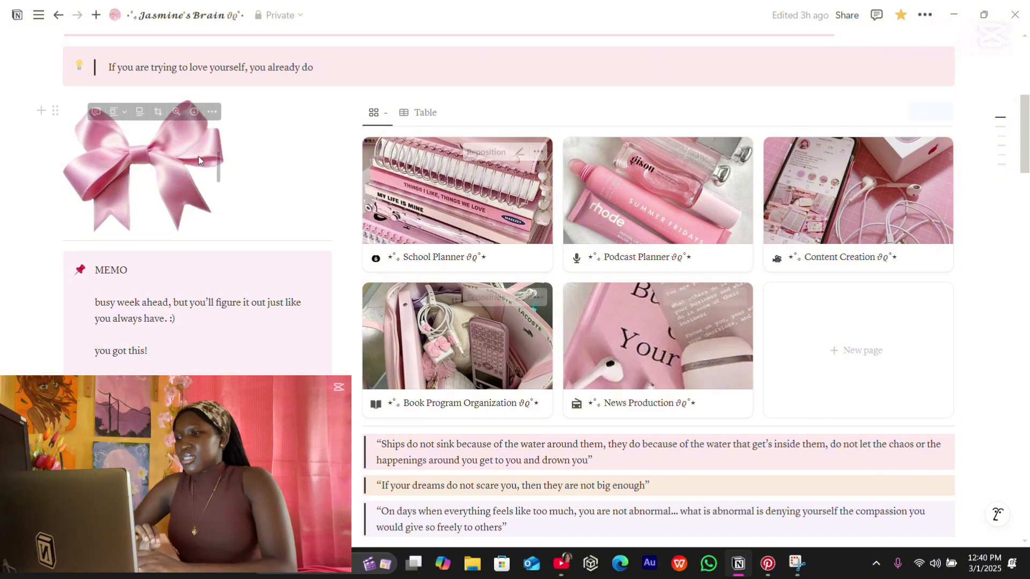
scroll(169, 276, down, 9)
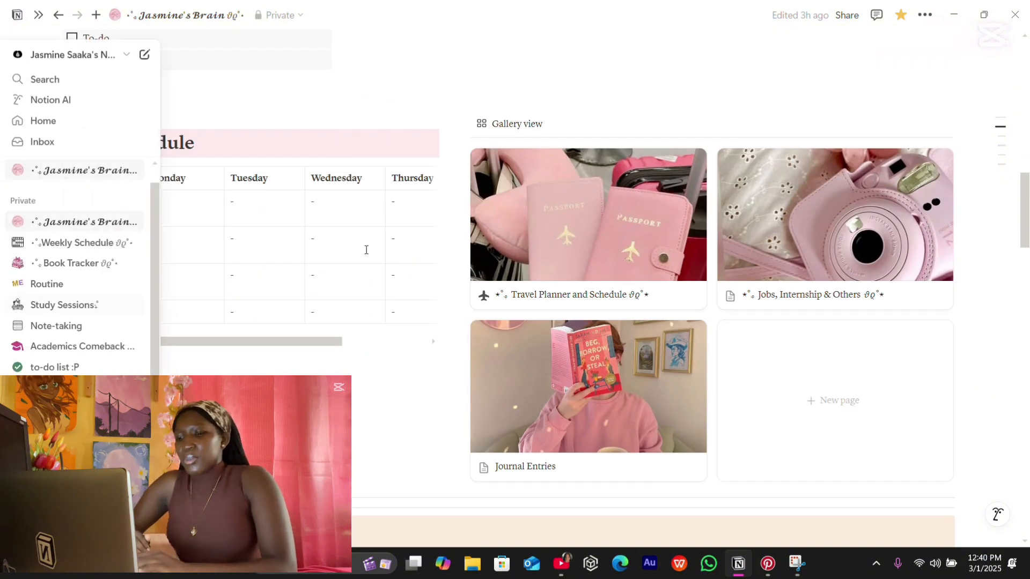
scroll(580, 309, down, 6)
scroll(579, 309, down, 15)
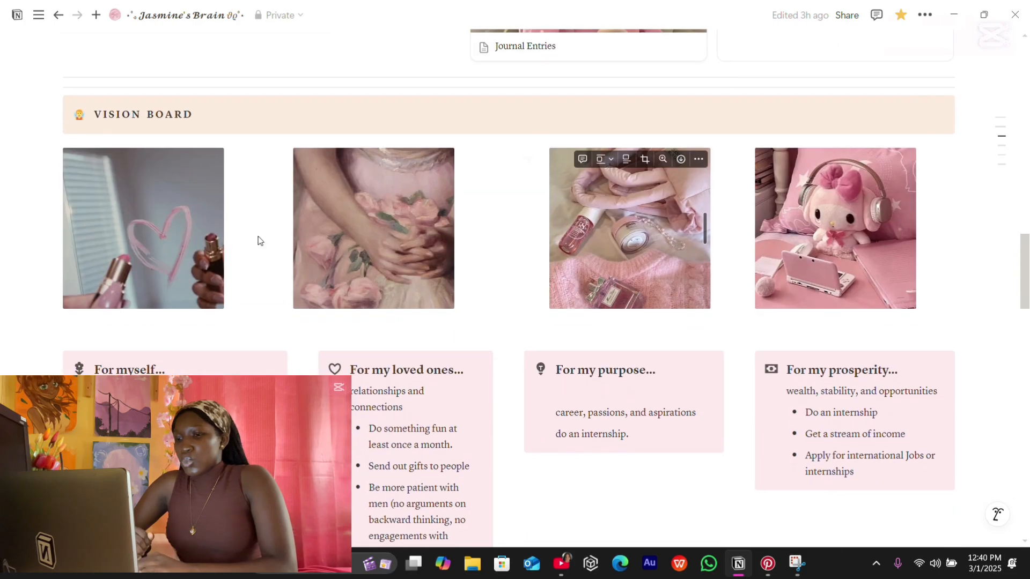
scroll(482, 268, down, 1)
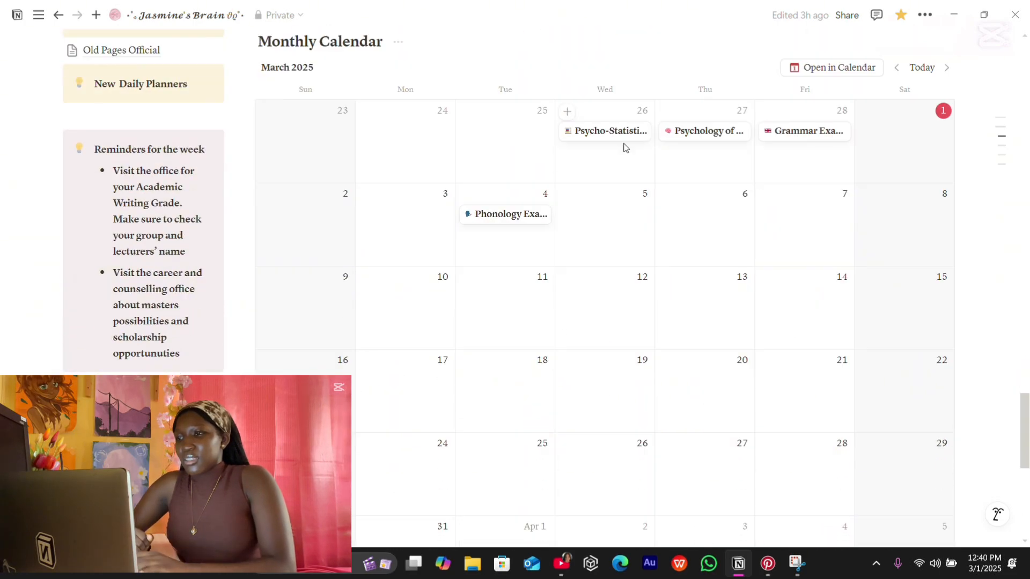
scroll(508, 285, up, 20)
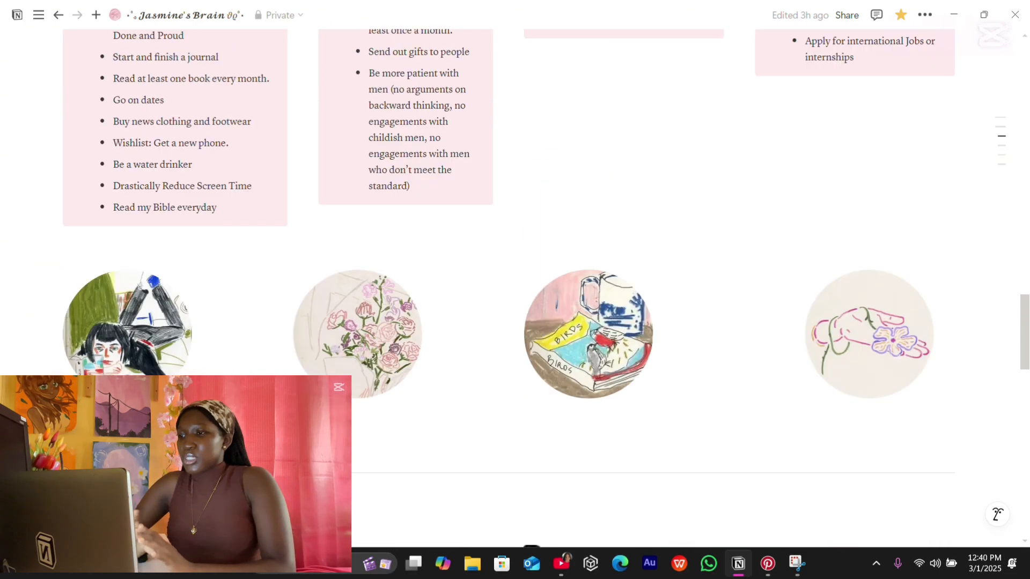
scroll(515, 289, up, 3)
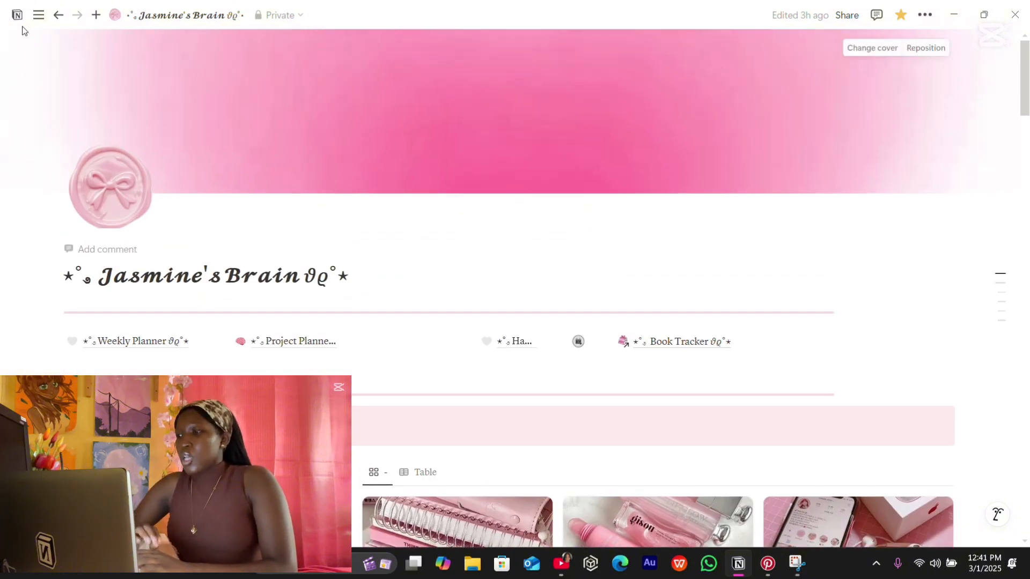
Reveal the sidebar and look through its favorites and private pages
mouse_move(18, 16)
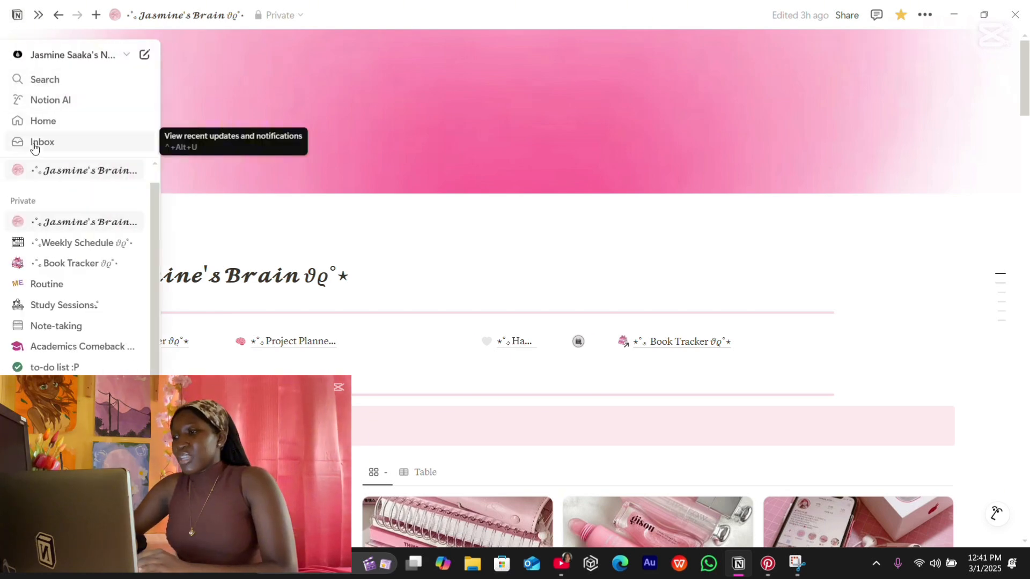
scroll(48, 364, down, 2)
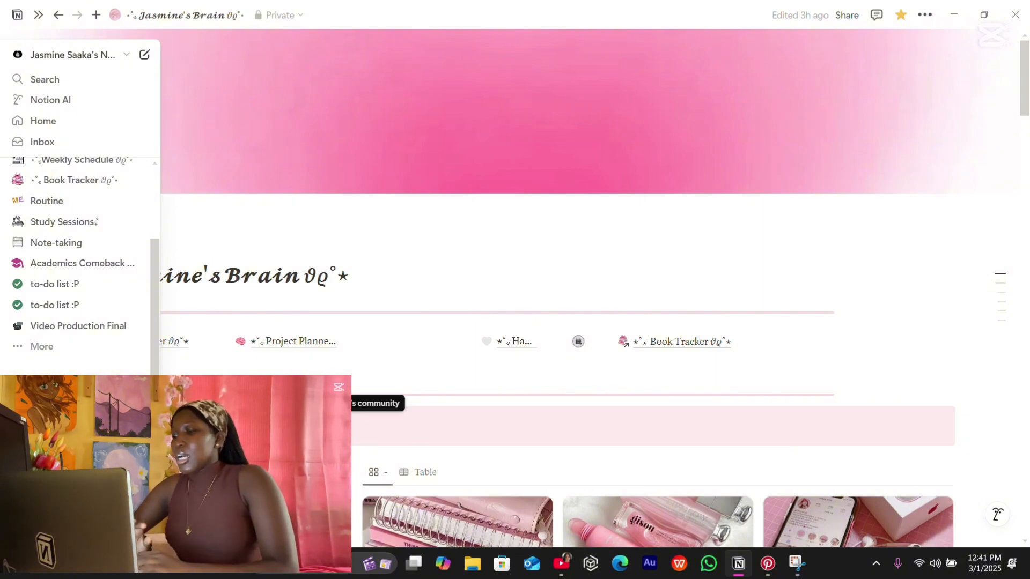
scroll(80, 252, up, 1)
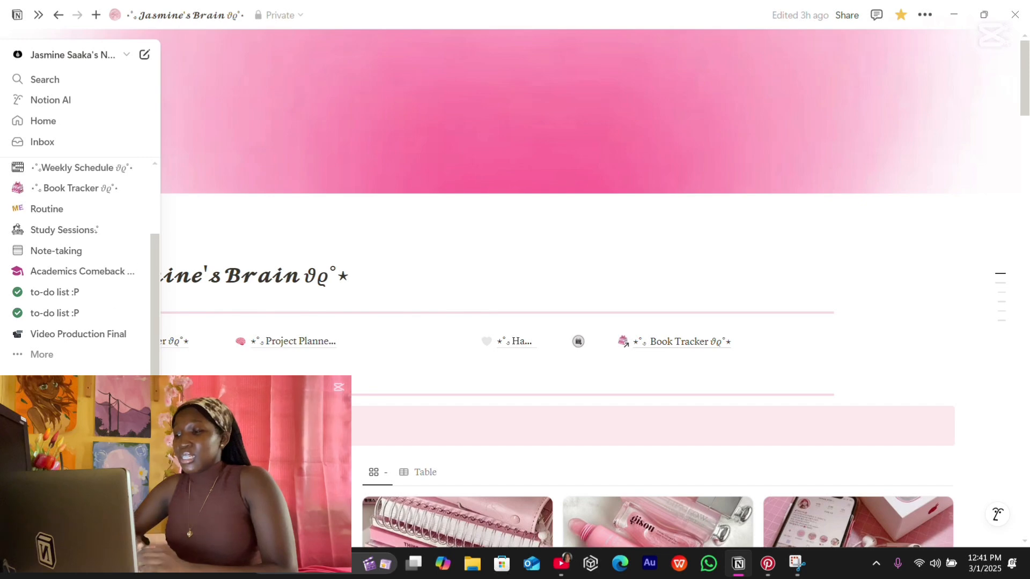
scroll(81, 252, up, 3)
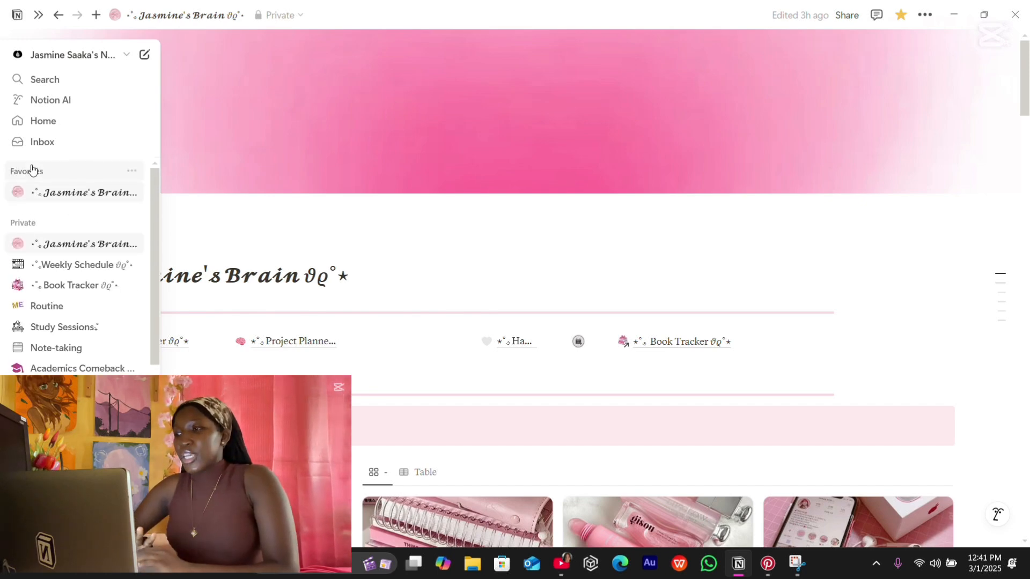
Create a new private page titled with the owner's first name followed by "'s dashbord"
click(143, 55)
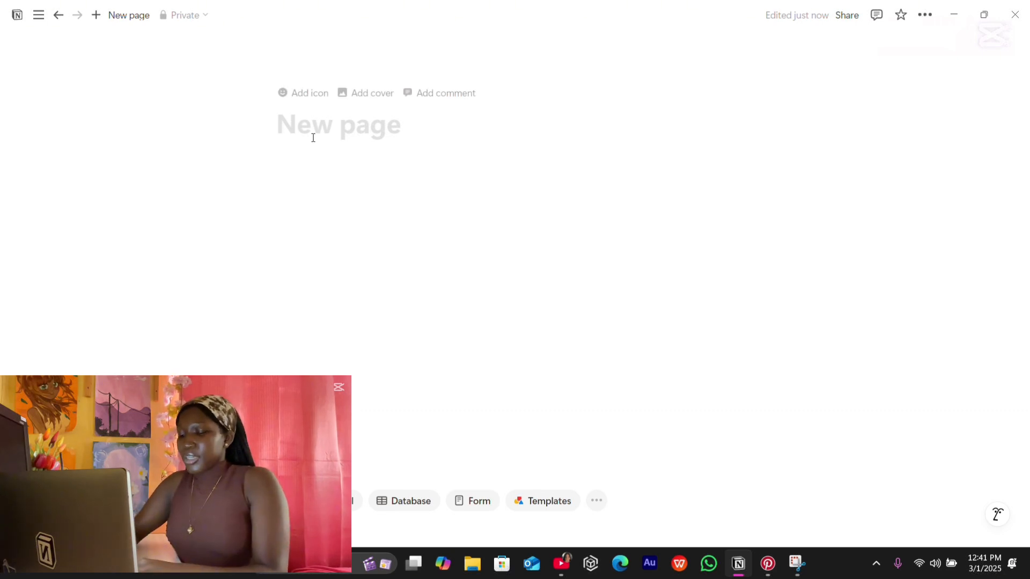
text(M)
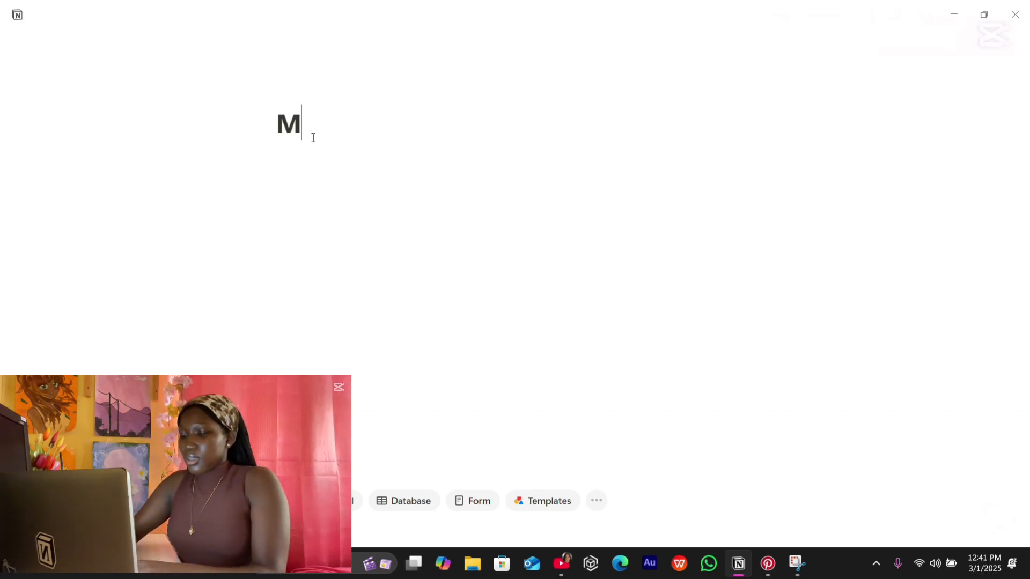
text(ariam)
text('s dashbo)
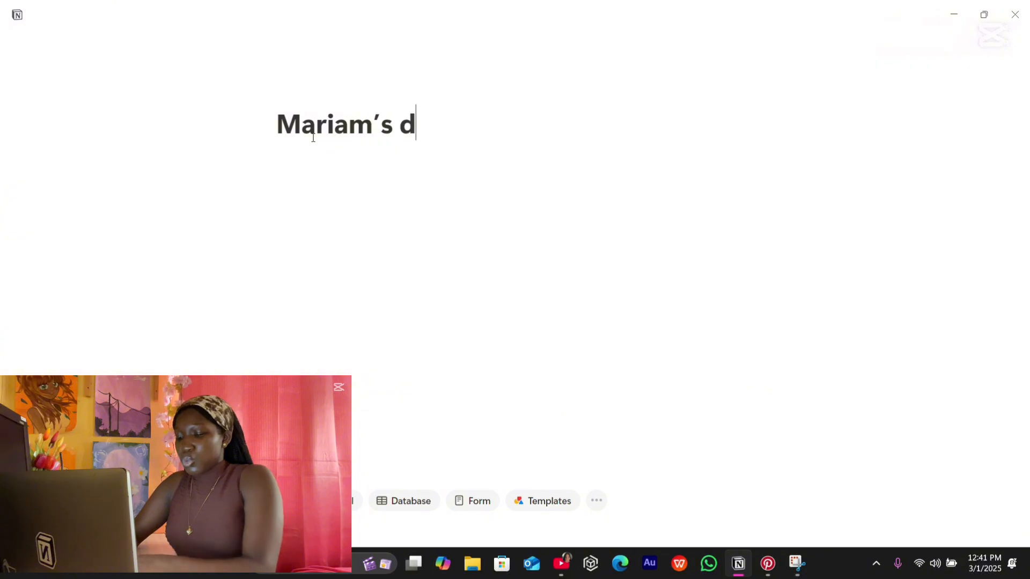
text(rd)
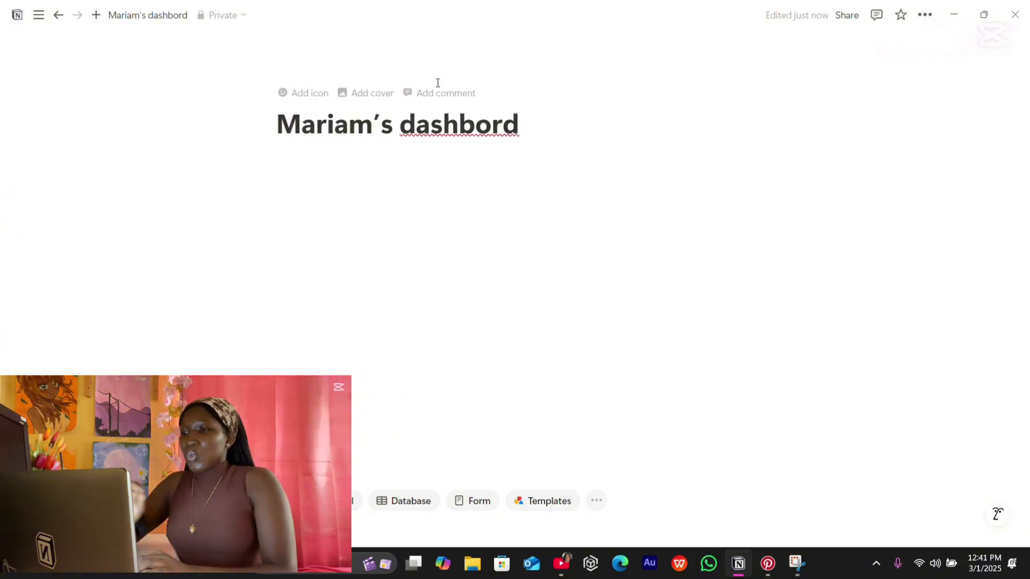
Add a cover to the new page and browse the built-in cover gallery for a replacement
click(385, 92)
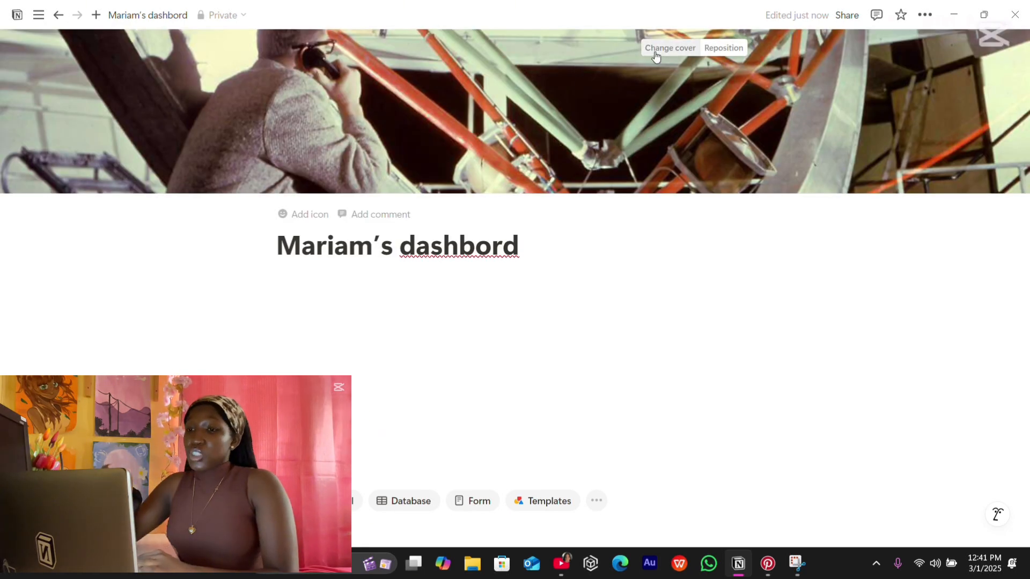
click(654, 49)
scroll(675, 220, down, 15)
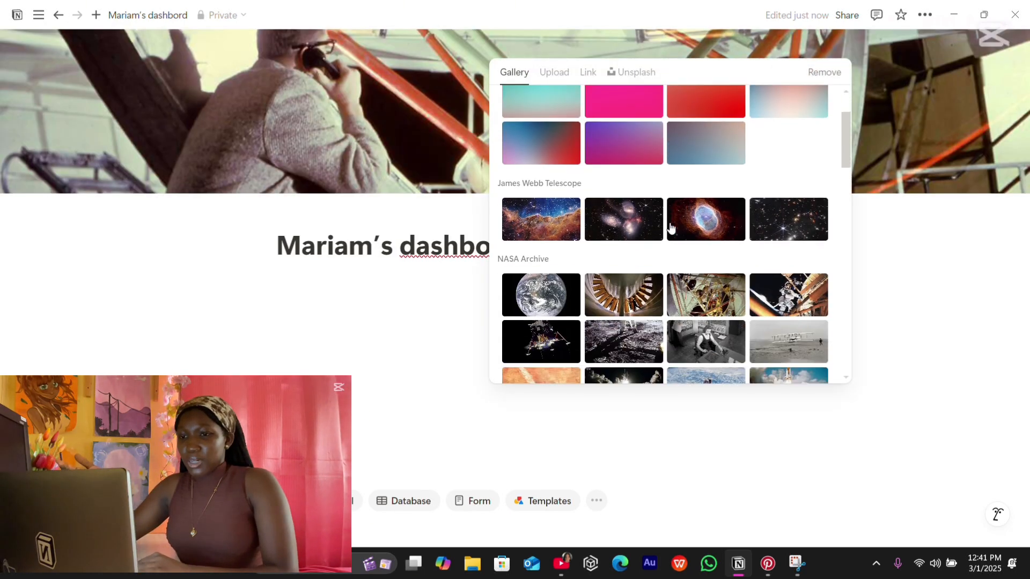
scroll(671, 231, up, 15)
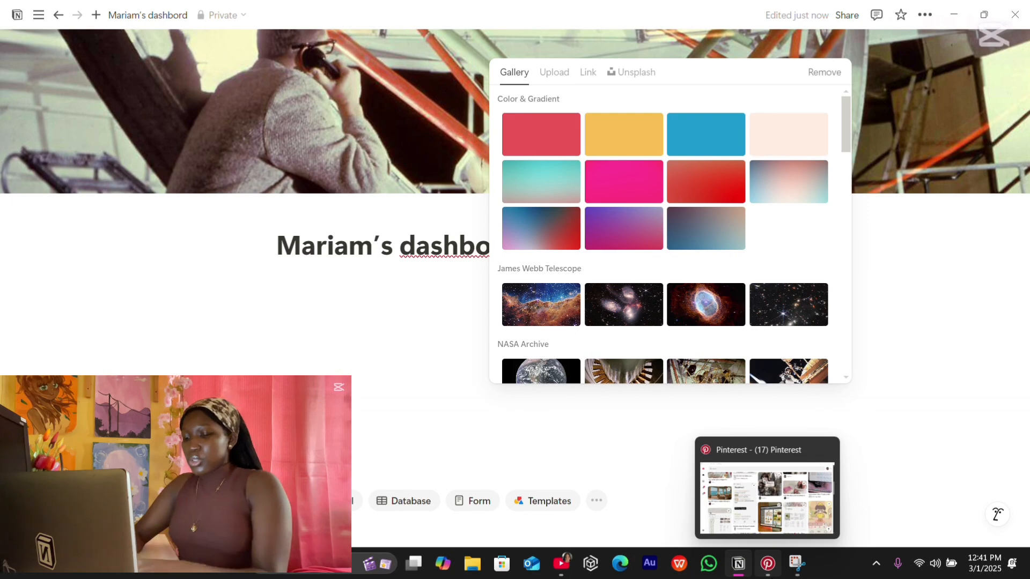
Switch to Pinterest and search for "notion covers pruple"
click(767, 563)
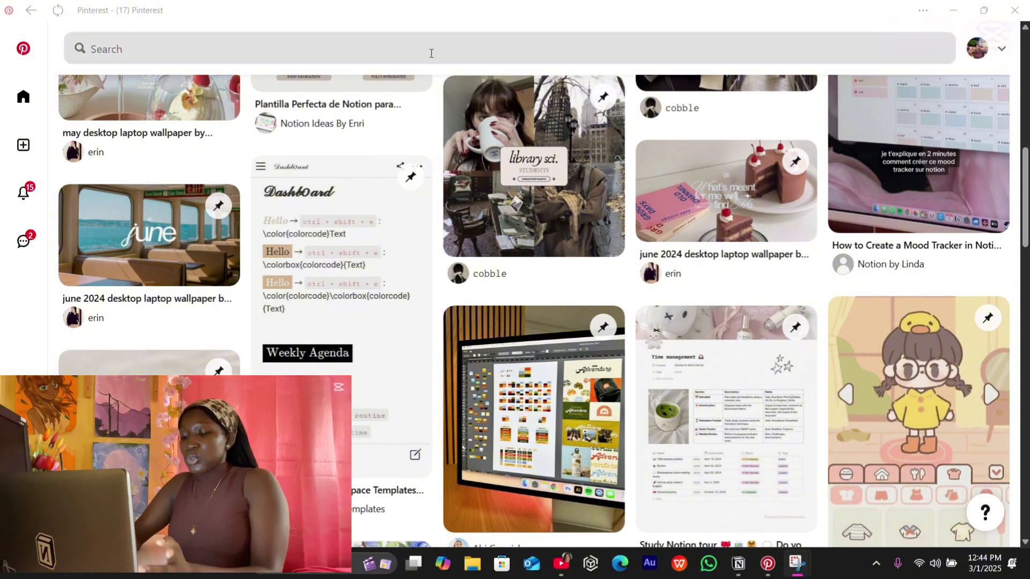
click(420, 159)
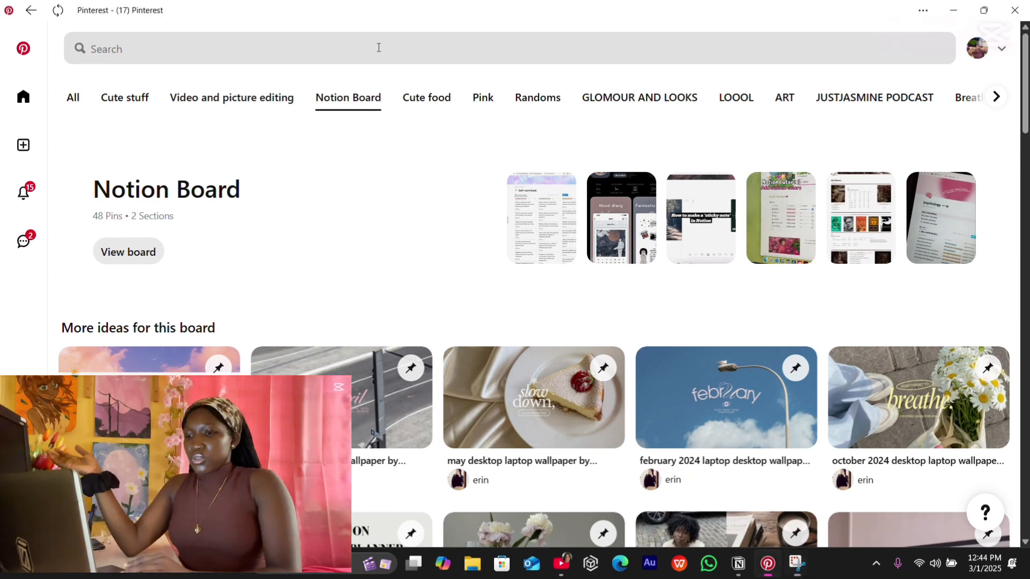
click(379, 48)
text(notion cover)
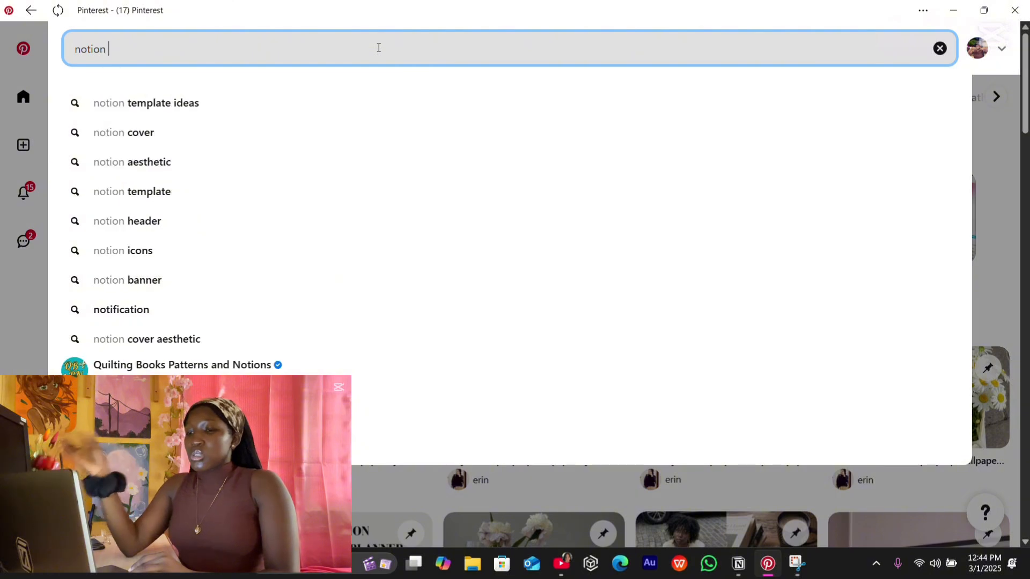
text(s pruple)
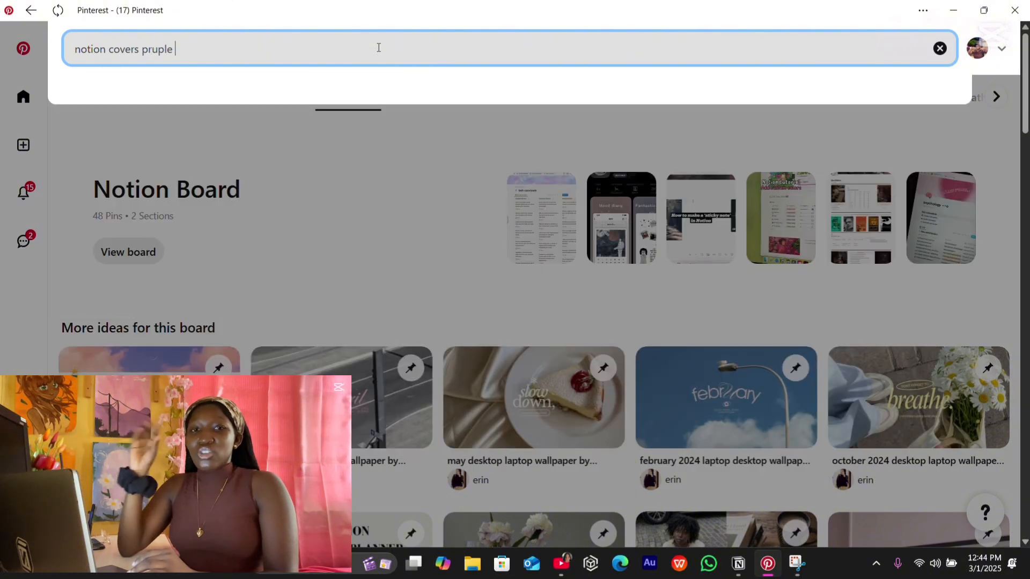
key(Return)
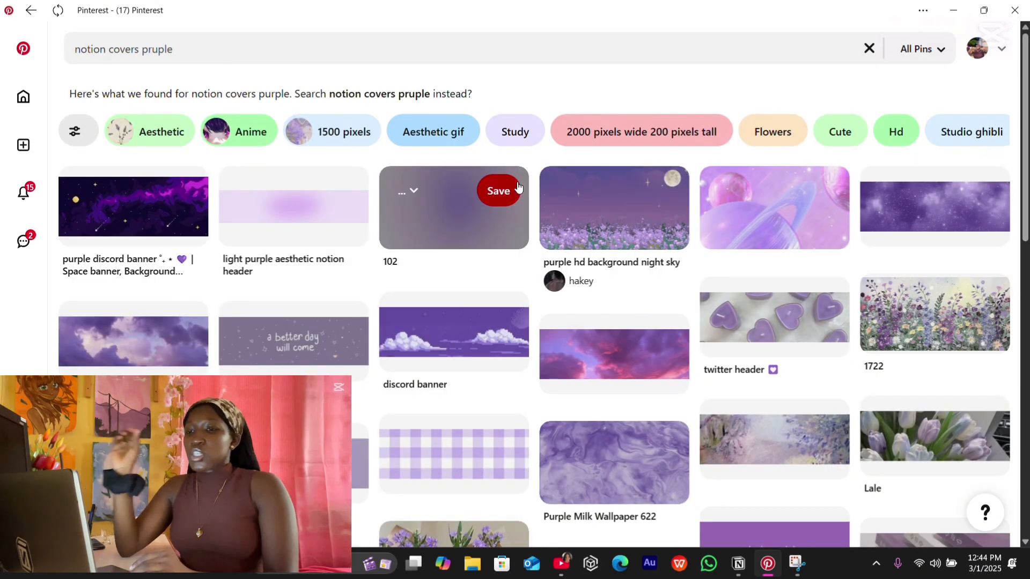
Look over the purple cover results and copy the image link of the lilac gradient pin captioned "102"
scroll(517, 194, down, 2)
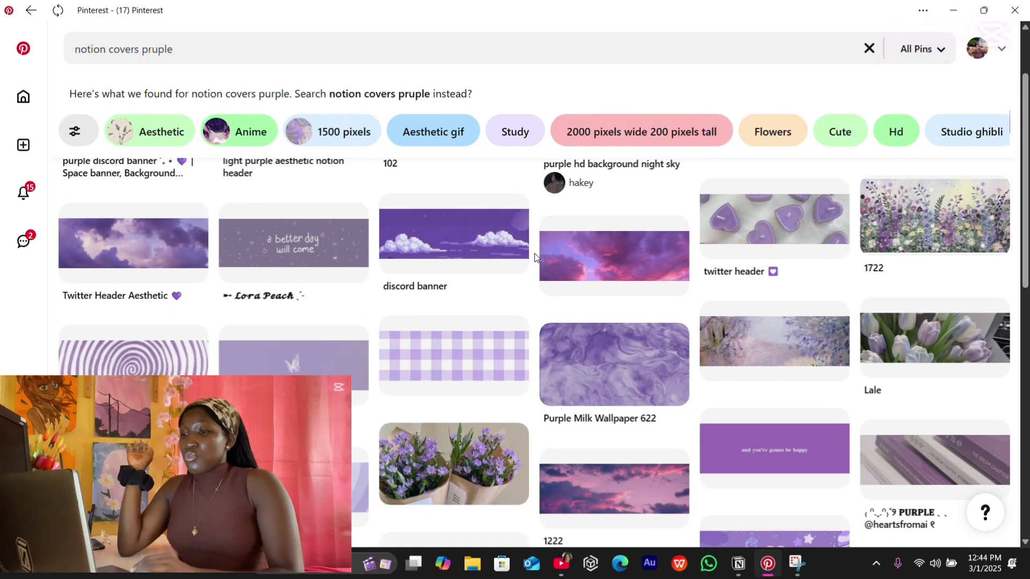
scroll(535, 258, up, 2)
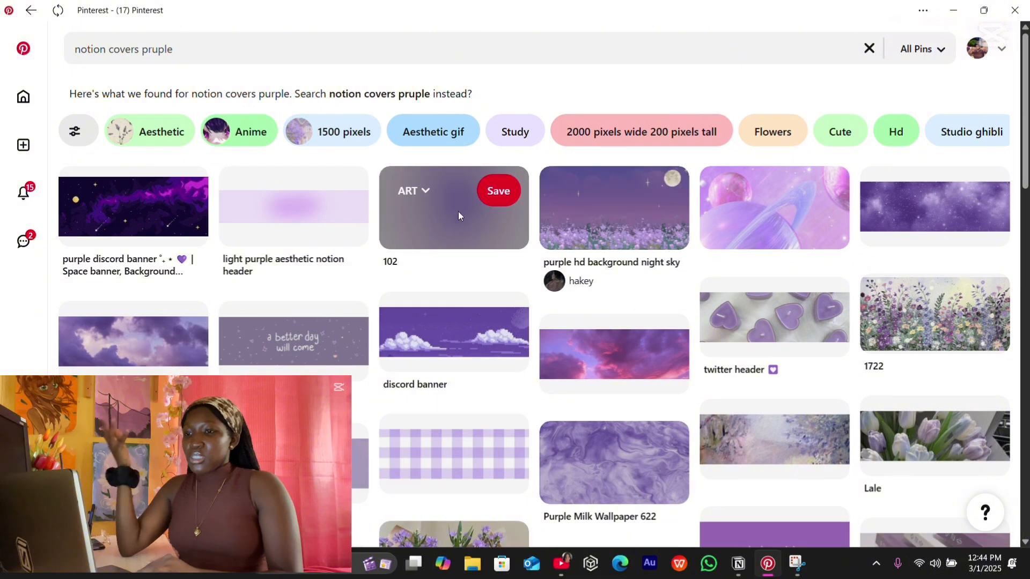
right_click(463, 234)
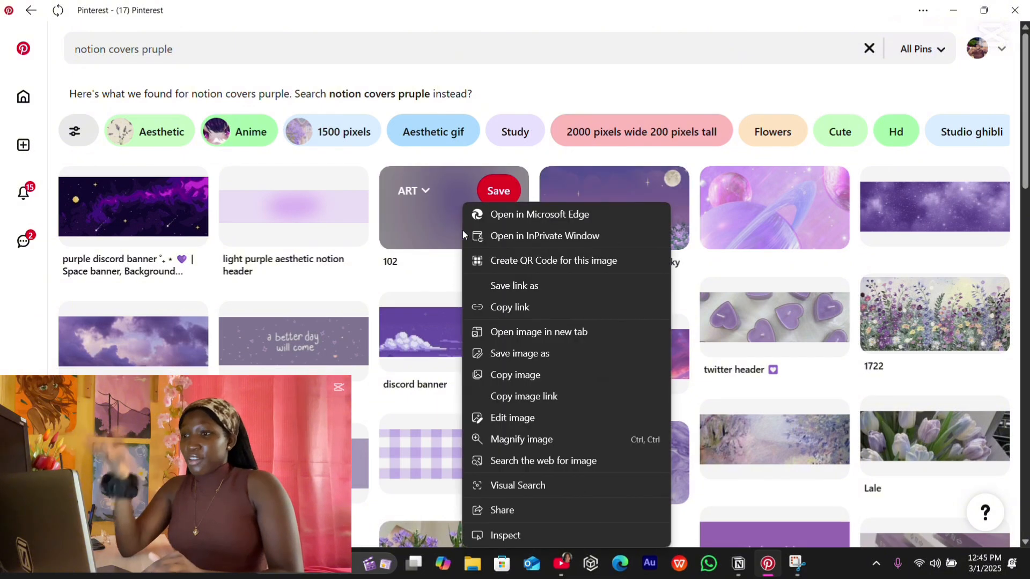
click(532, 395)
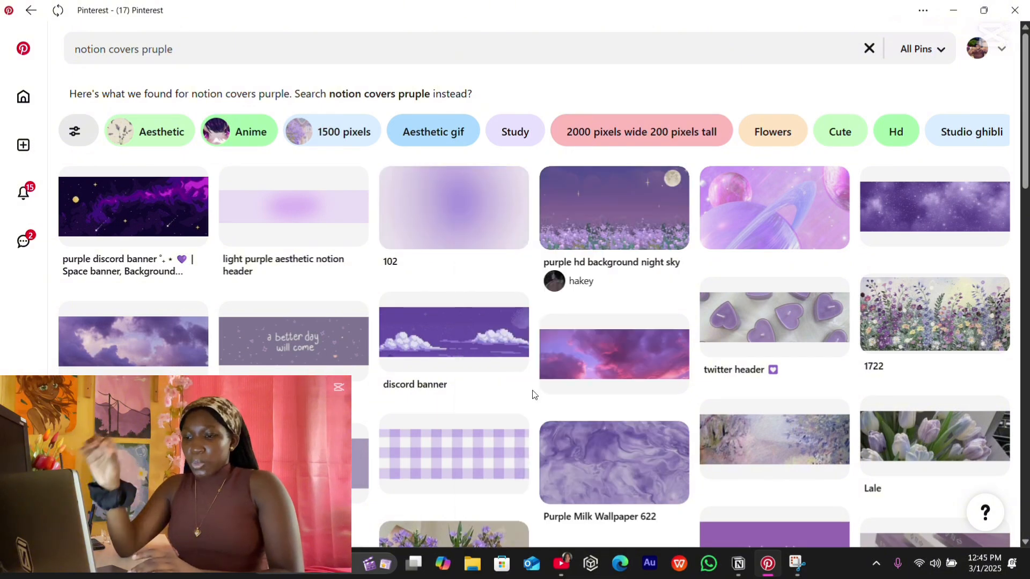
Switch to Notion, replace the page cover with the copied image link, and correct "dashbord" to "dashboard" in the title
click(738, 563)
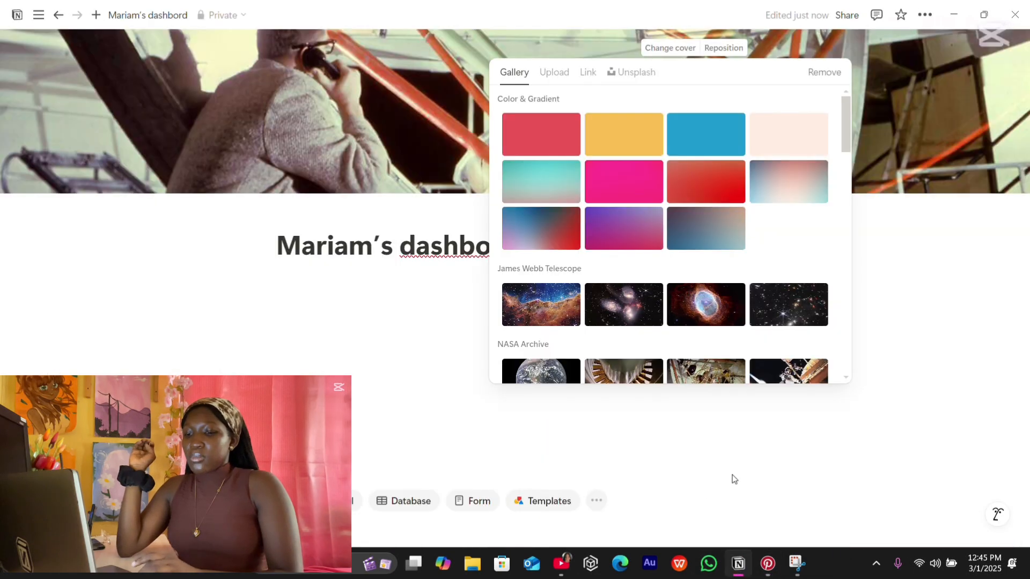
click(681, 48)
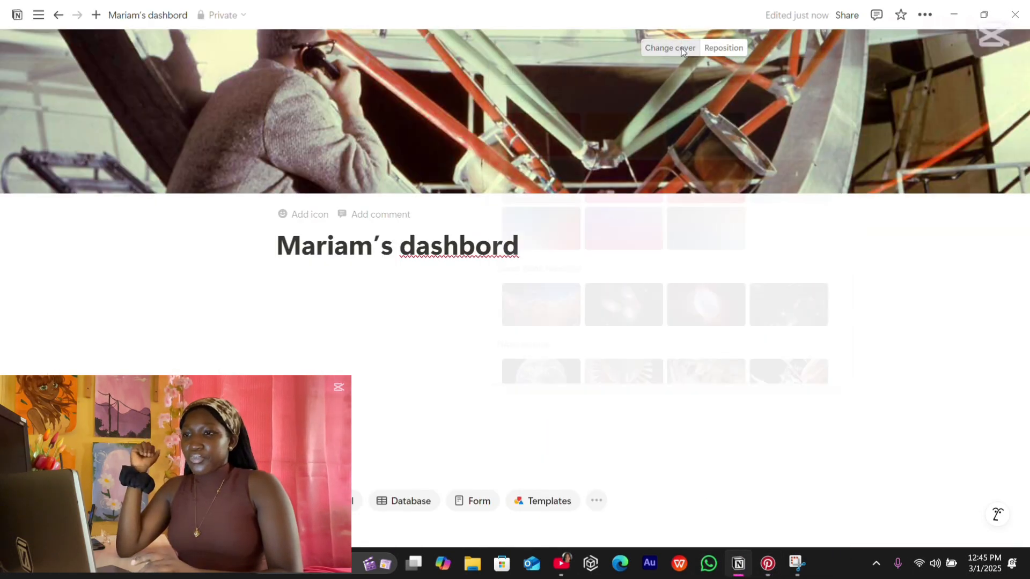
click(554, 73)
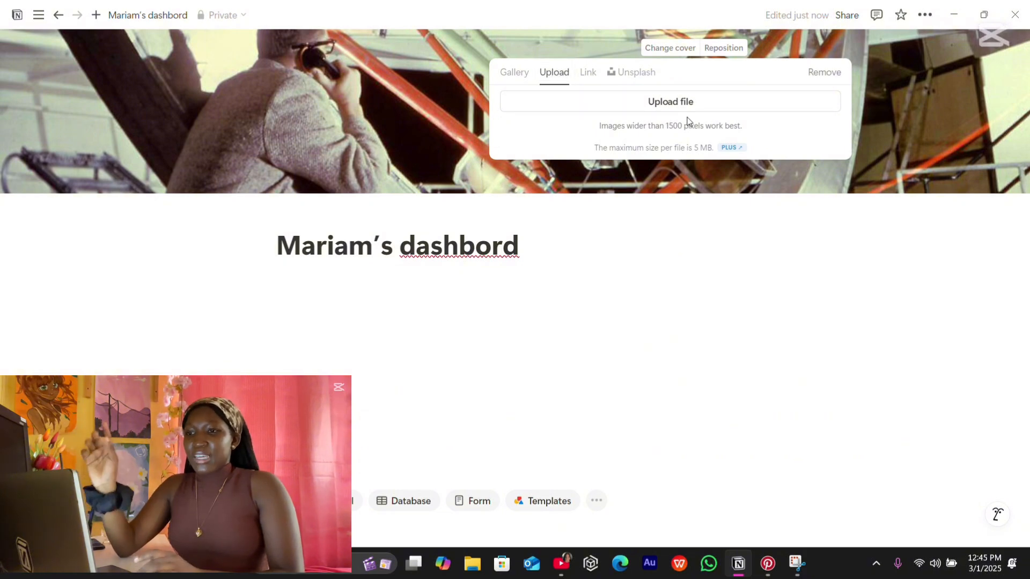
click(593, 71)
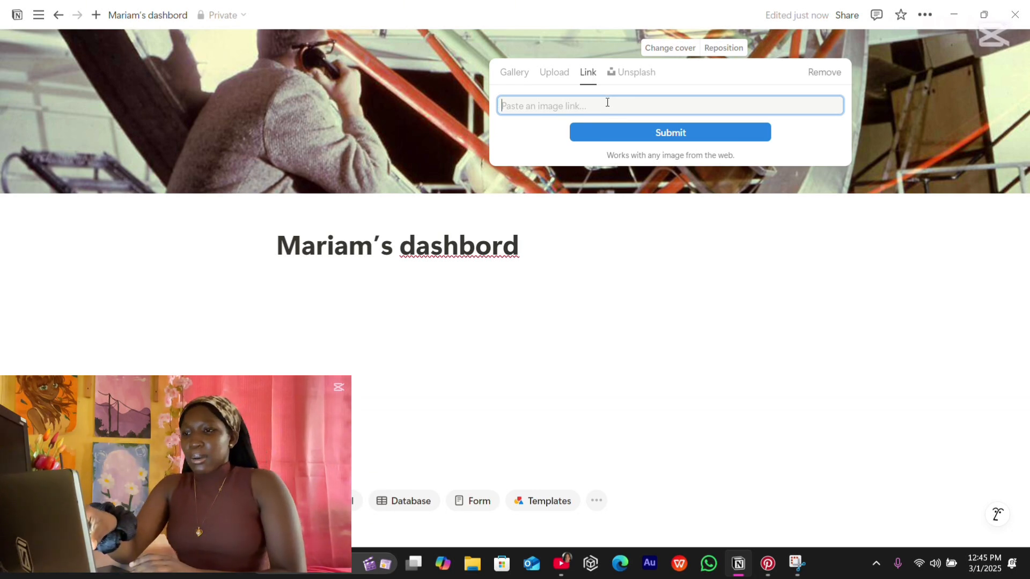
key(ctrl+v)
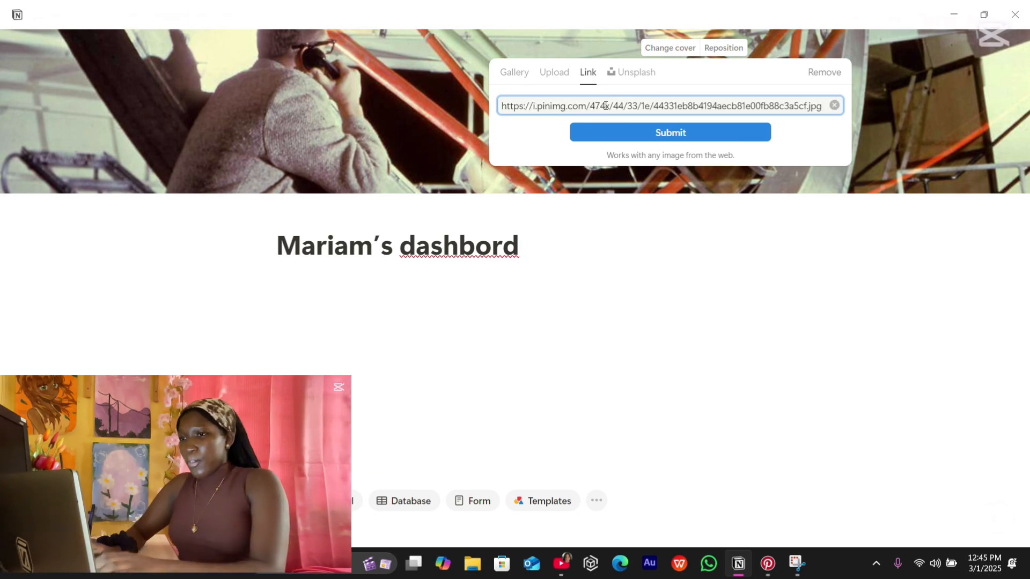
key(Return)
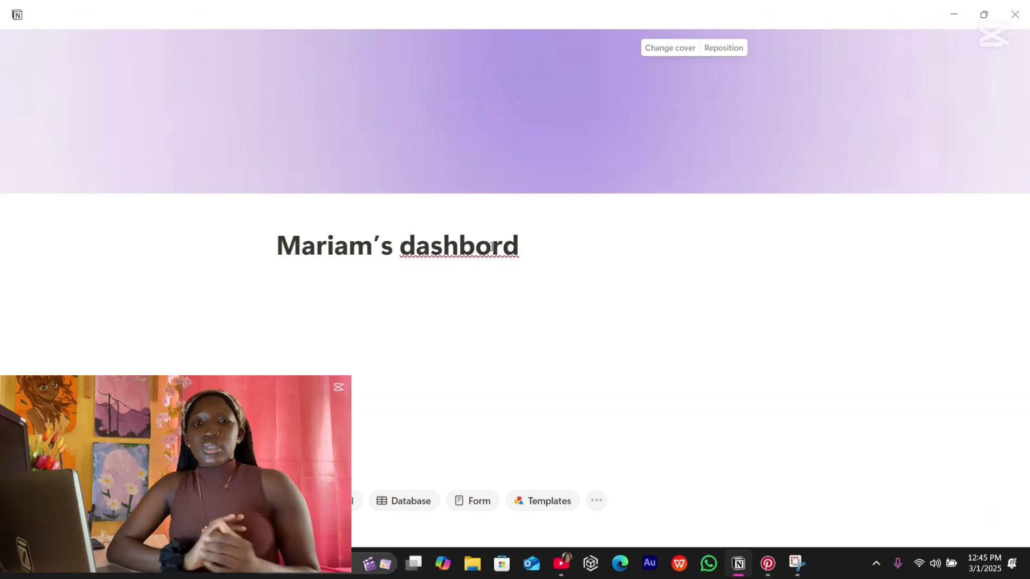
text(a)
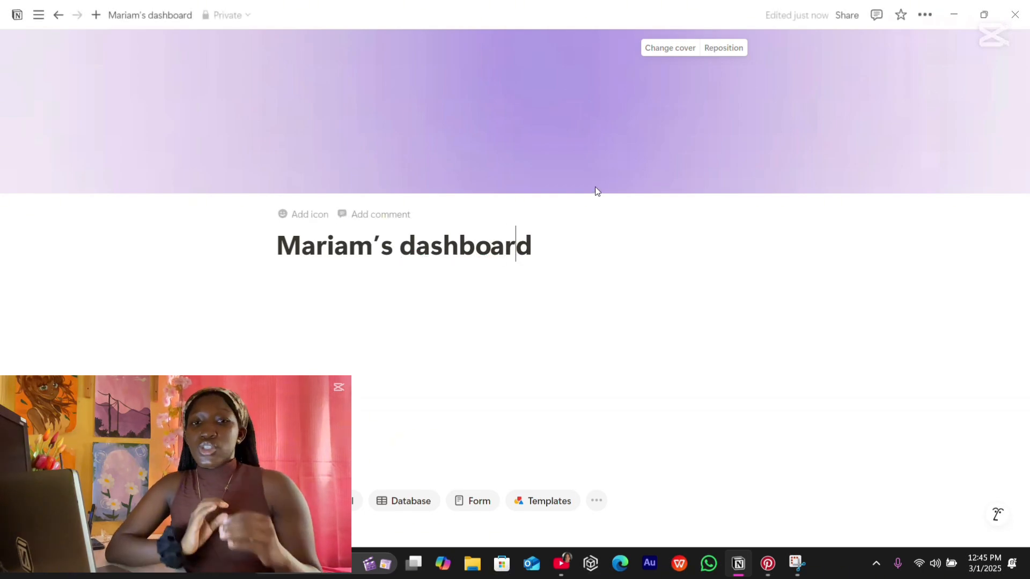
Add a page icon and choose the airplane from the icon set in purple
mouse_move(756, 566)
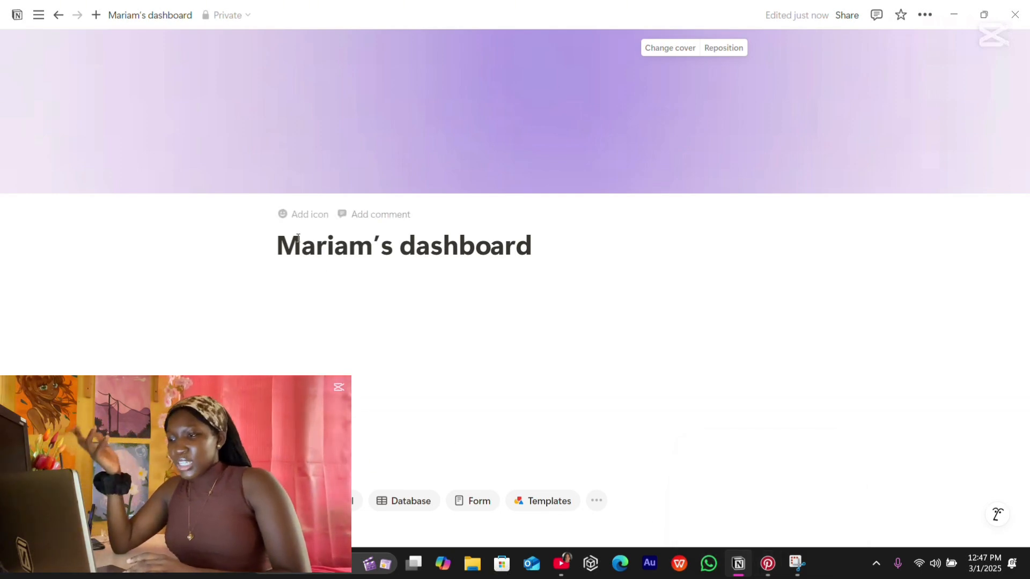
click(290, 213)
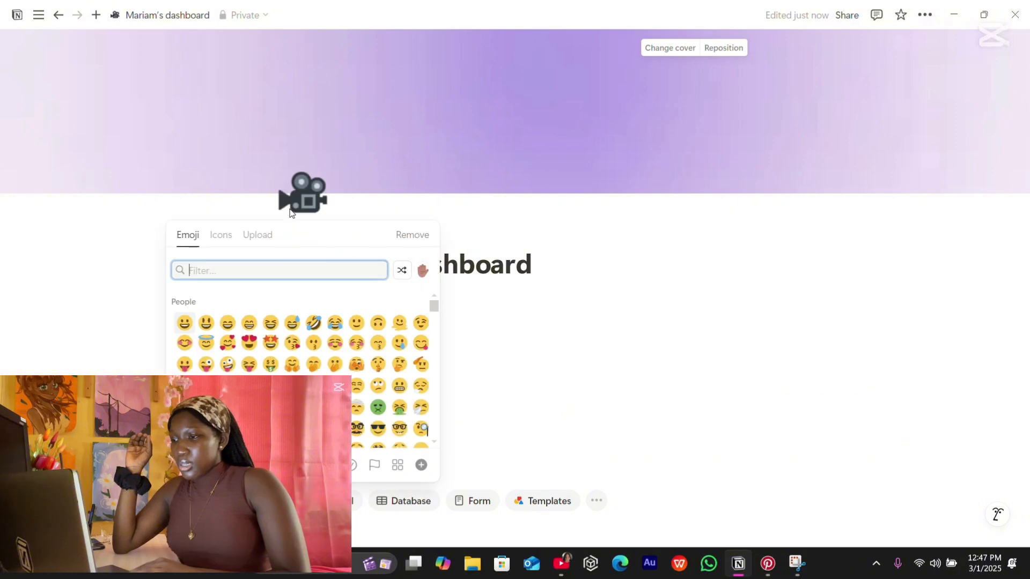
click(234, 234)
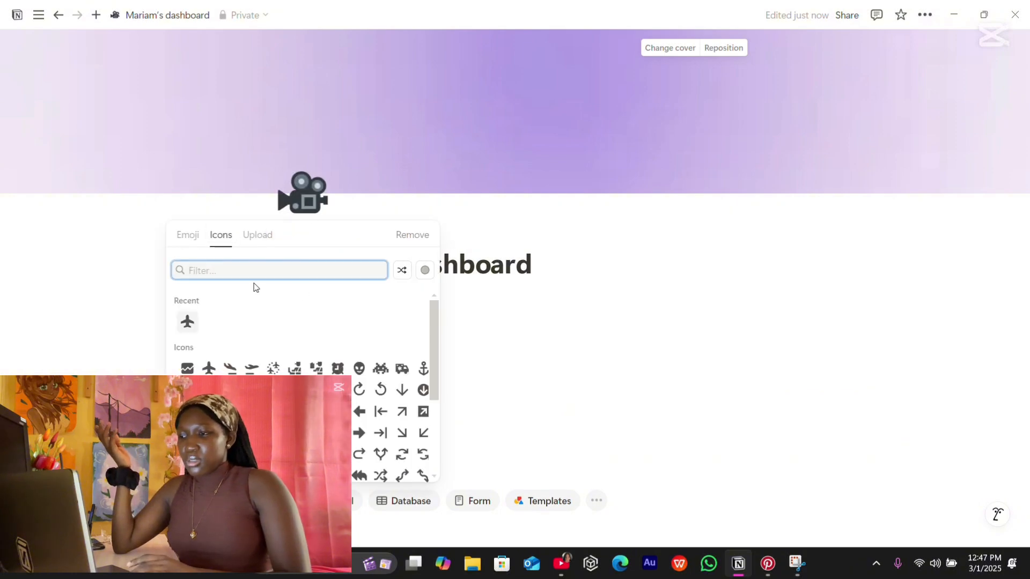
scroll(258, 317, down, 3)
scroll(257, 316, up, 1)
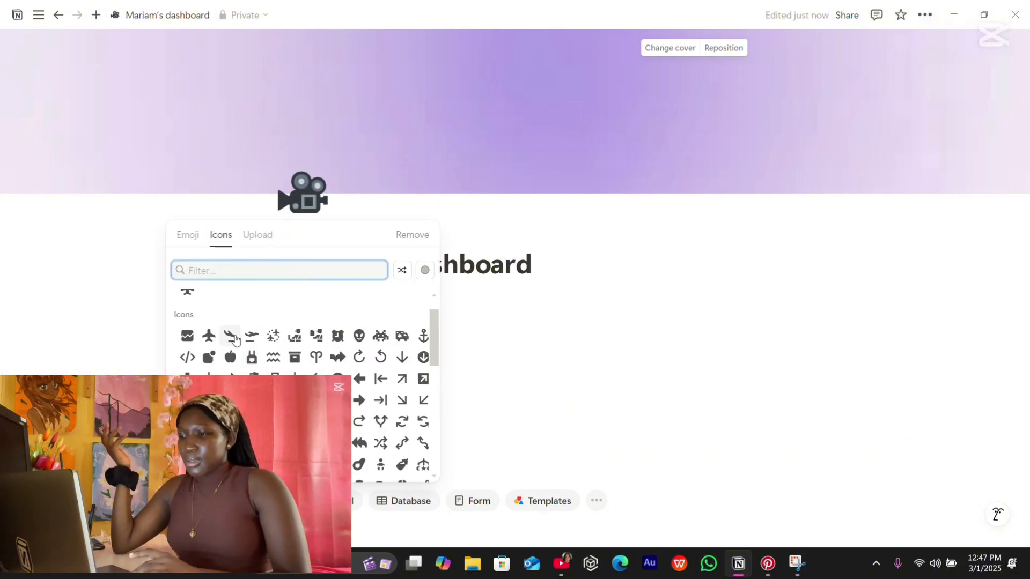
click(210, 338)
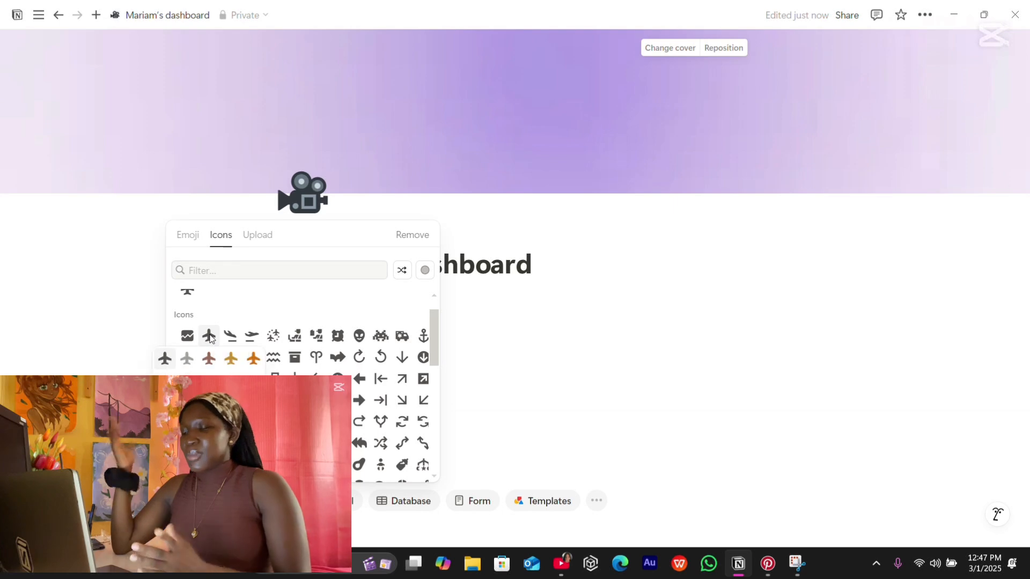
click(209, 381)
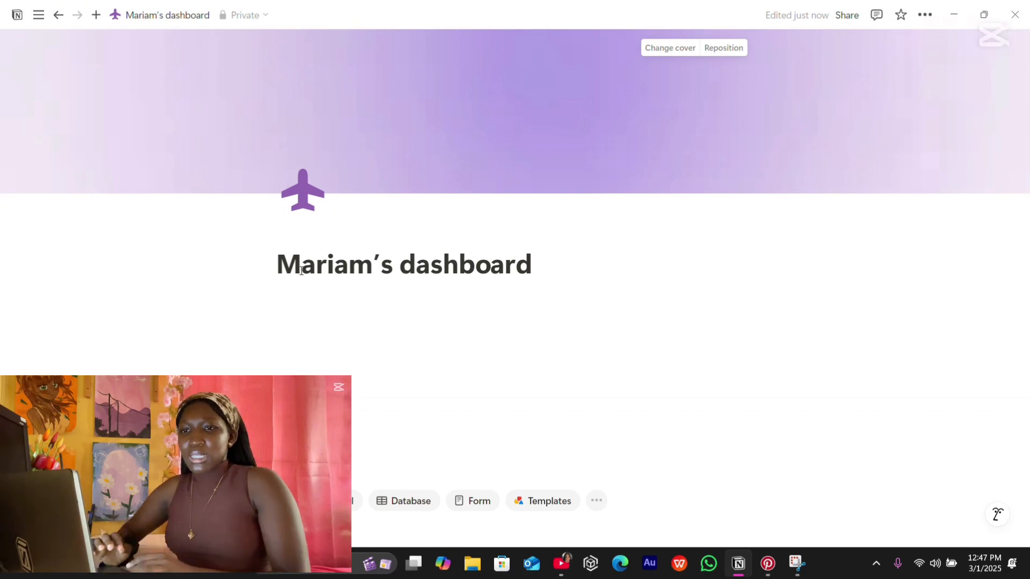
Turn on full width for the dashboard page
click(925, 14)
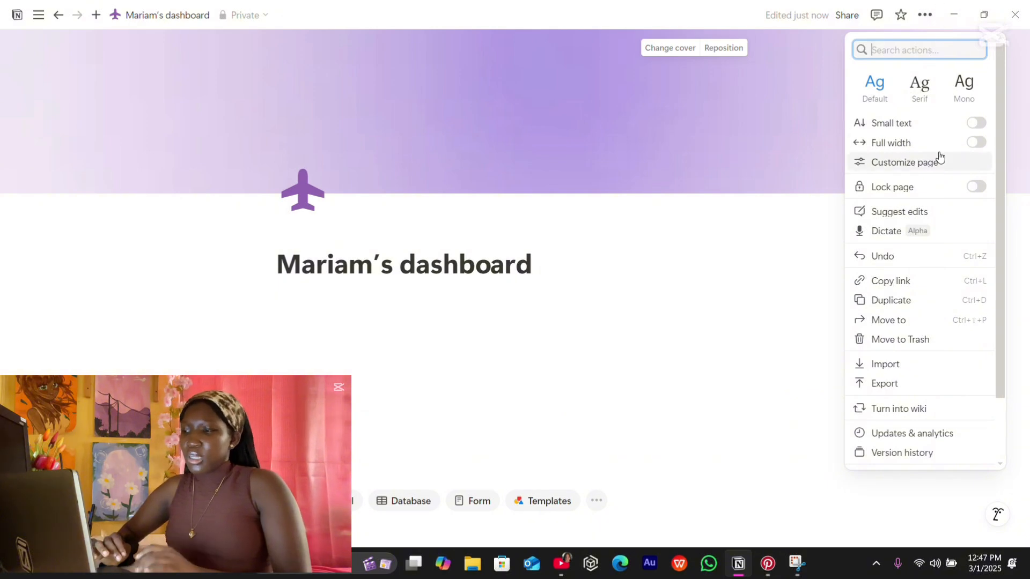
click(972, 143)
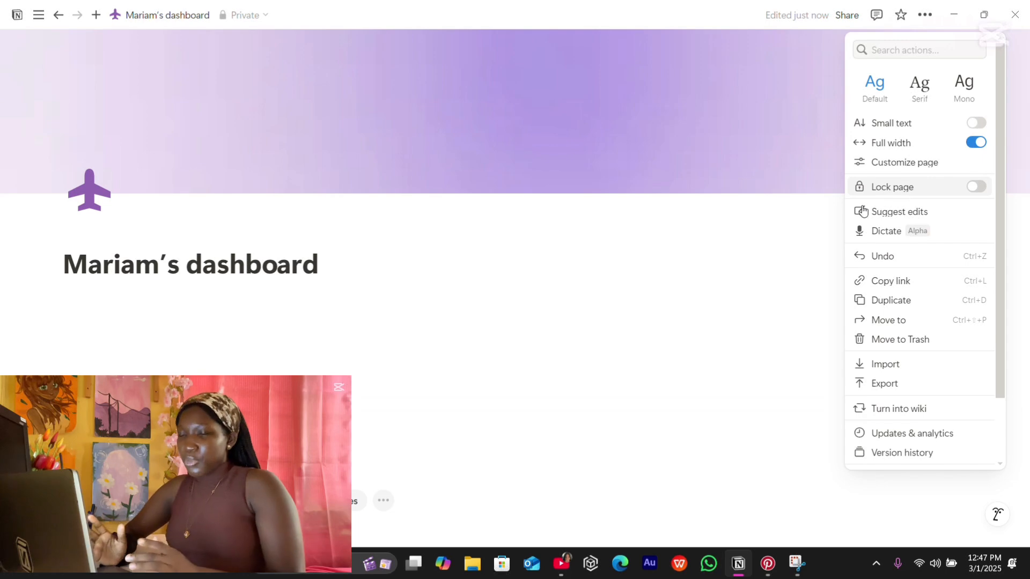
click(550, 345)
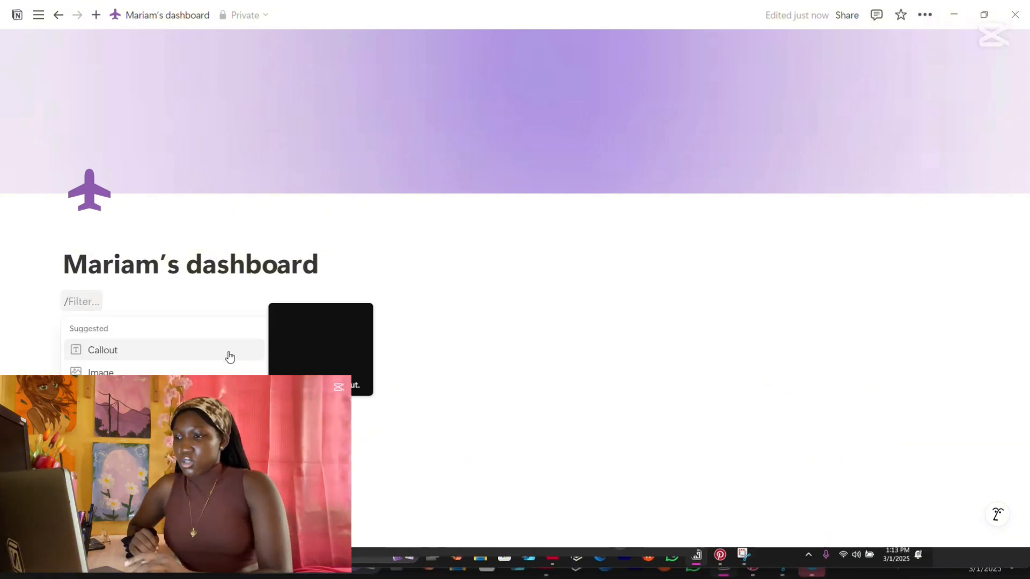
Look through the available block types and insert a callout under the page title
scroll(227, 356, down, 4)
scroll(227, 356, down, 10)
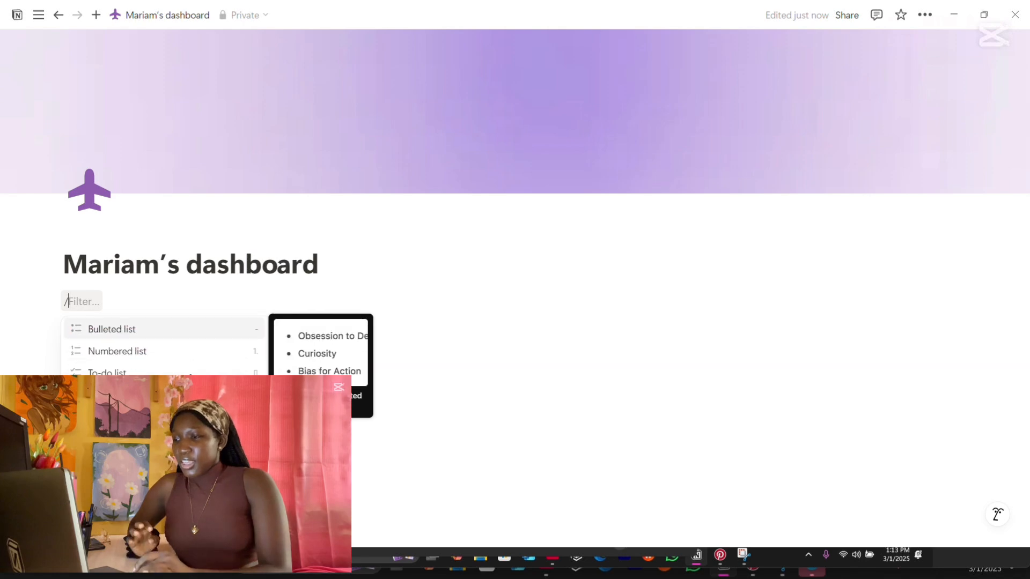
scroll(190, 378, up, 3)
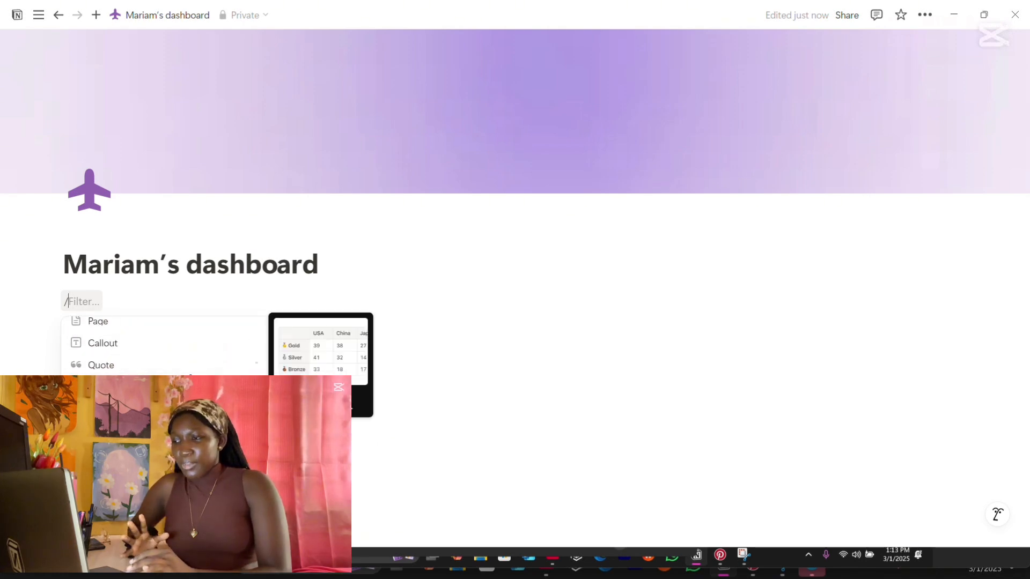
scroll(190, 378, down, 2)
scroll(190, 377, up, 5)
scroll(169, 365, up, 5)
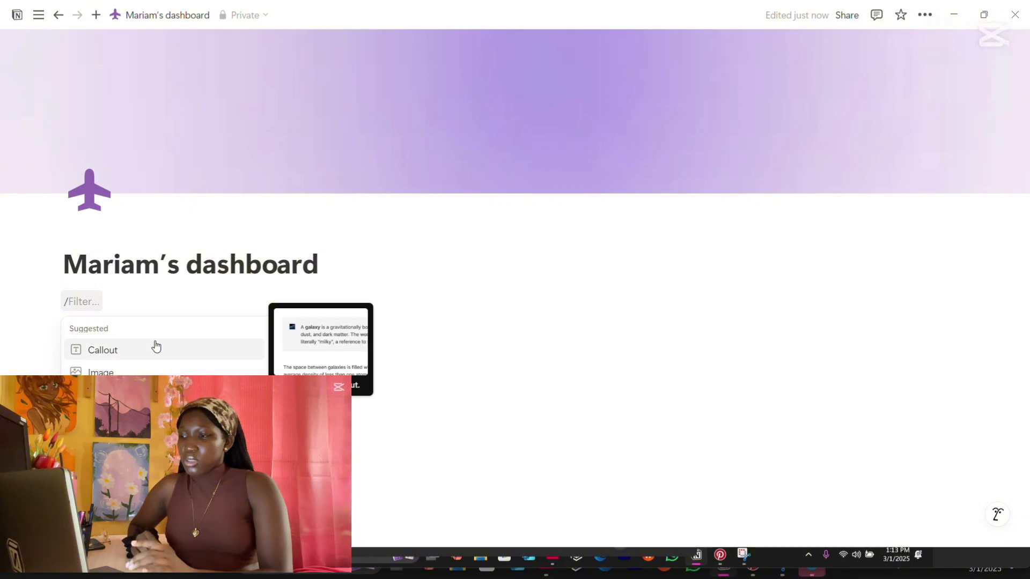
click(155, 346)
Enter "daily schedule" in the callout and start a new line inside it
text(d)
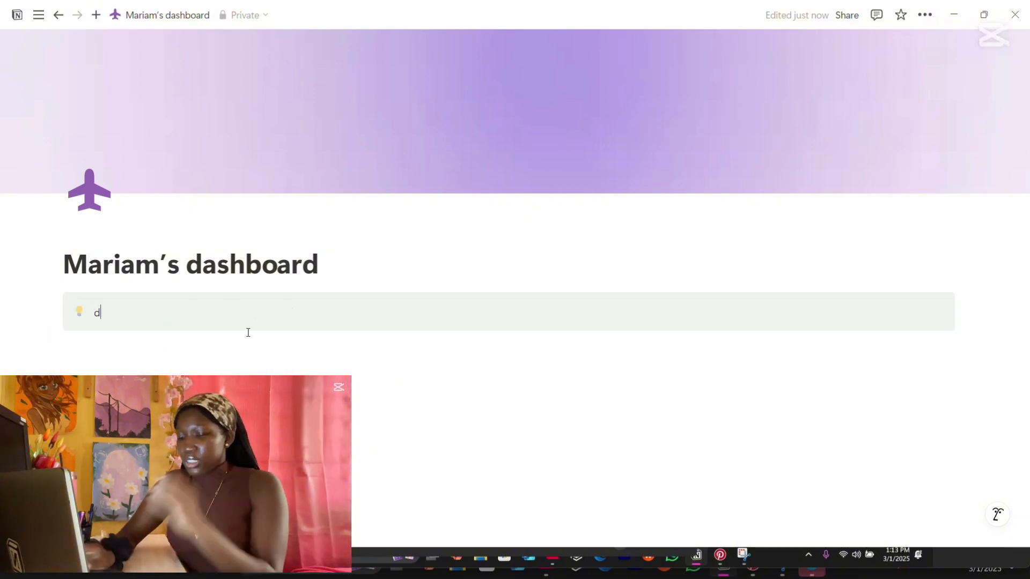
text(aily s)
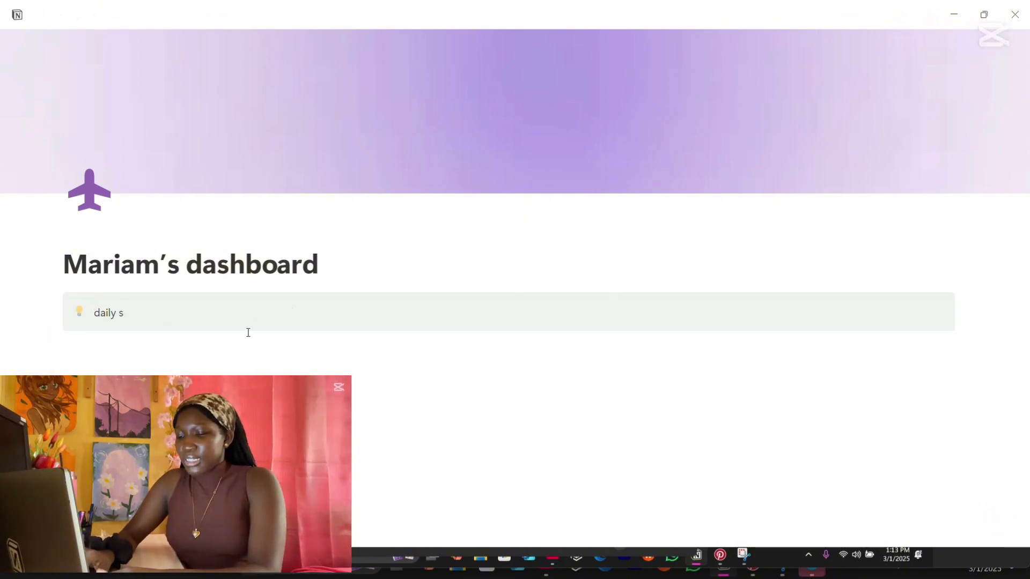
text(ched)
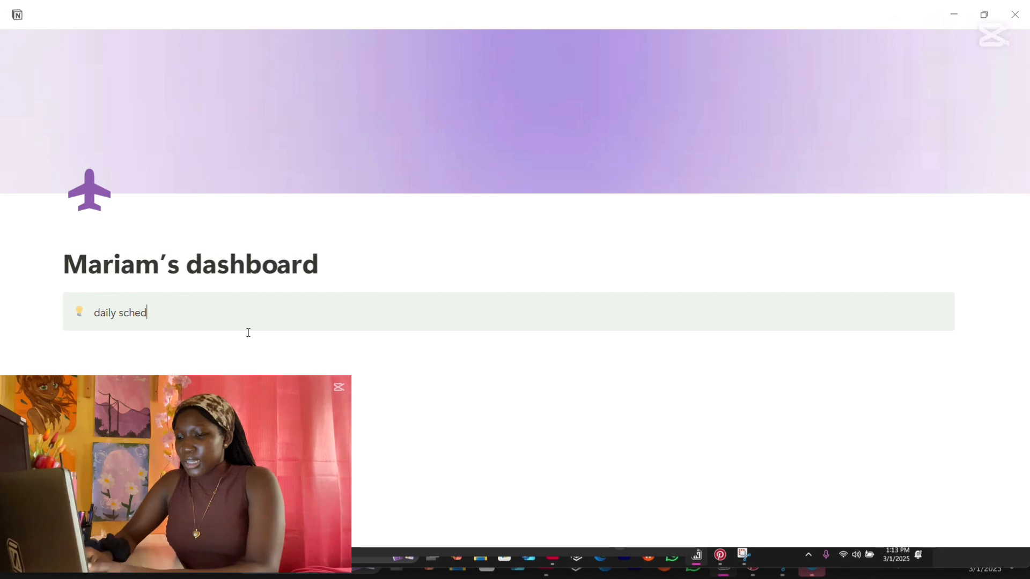
text(ule)
key(Return)
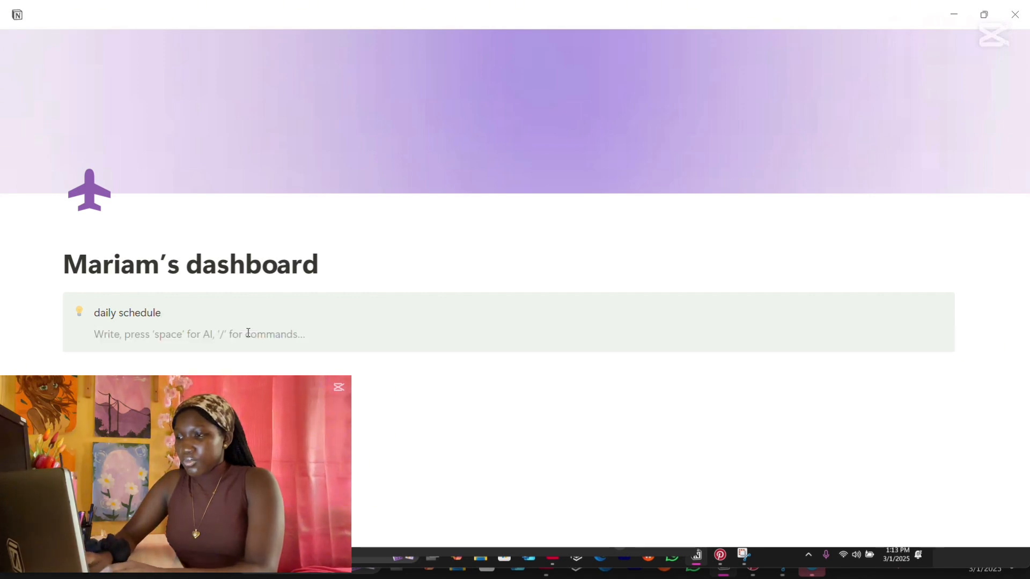
Add the filler lines "nfwjwkbwffH" and "HJWJWBWB" to the callout, and delete the whole callout block
text(nfwjwkbwff)
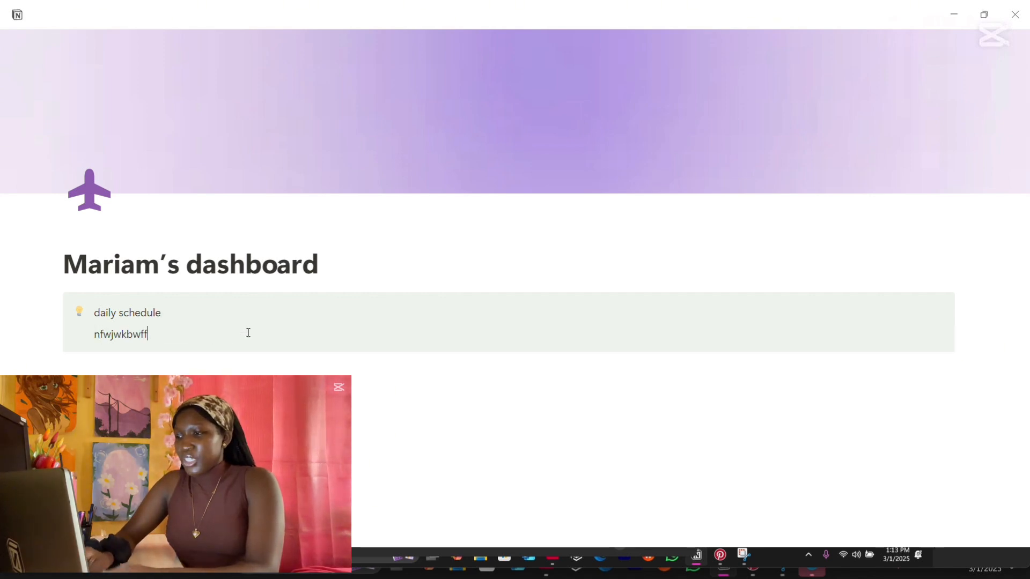
text(H)
key(Return)
text(HJWJWBWB)
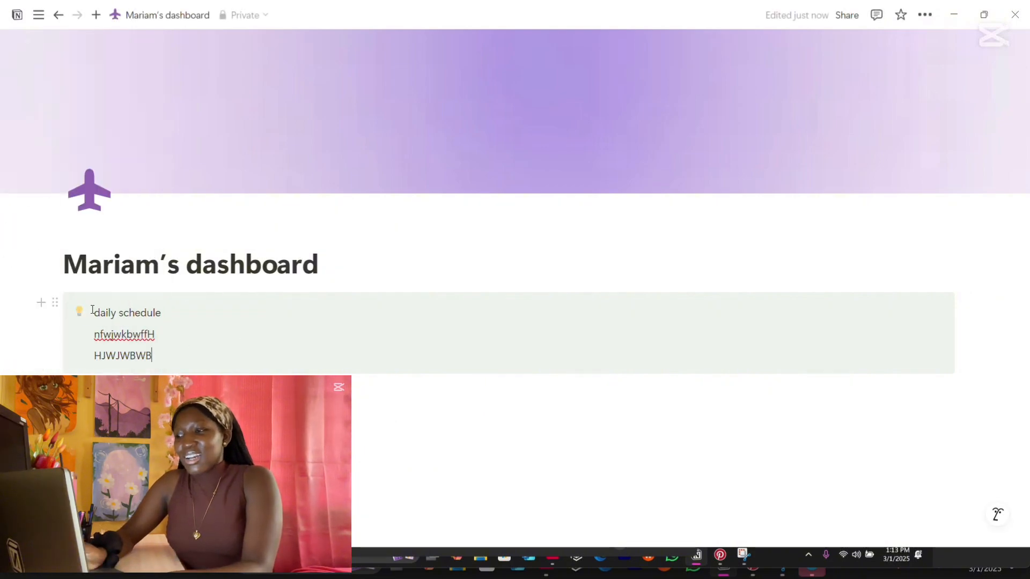
click(55, 302)
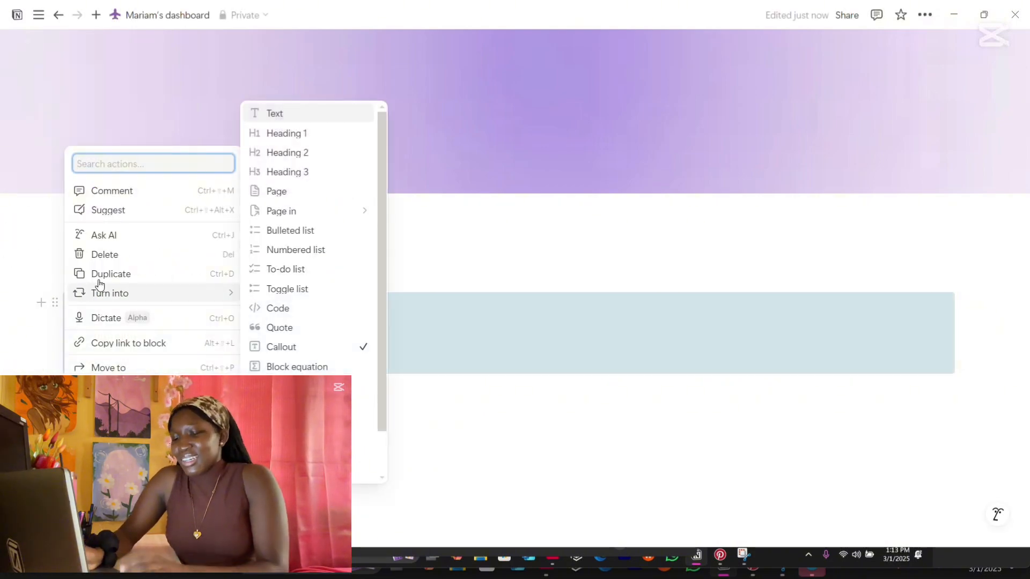
click(81, 253)
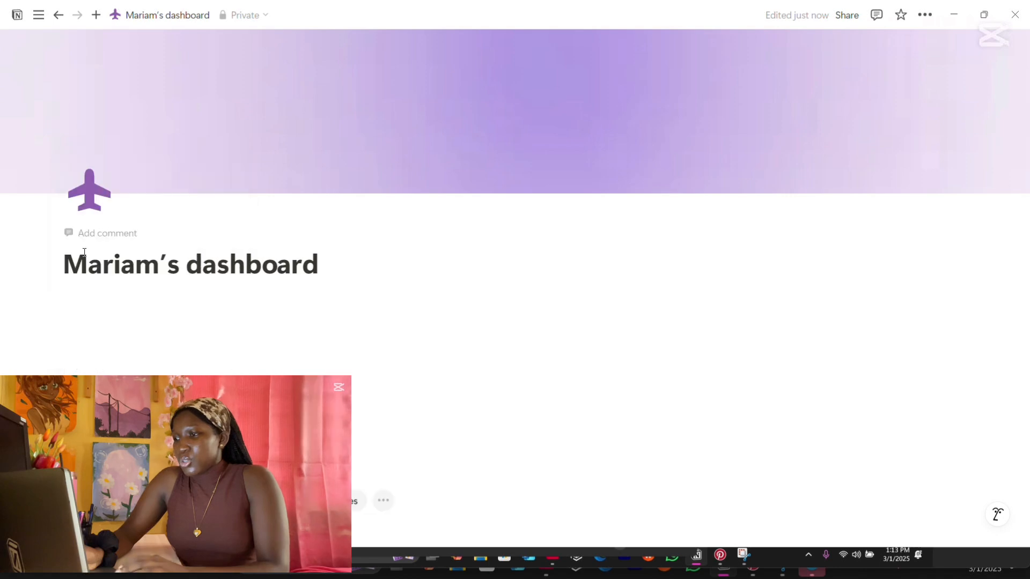
Browse the block types available for the empty line under the page title
click(95, 316)
text(/)
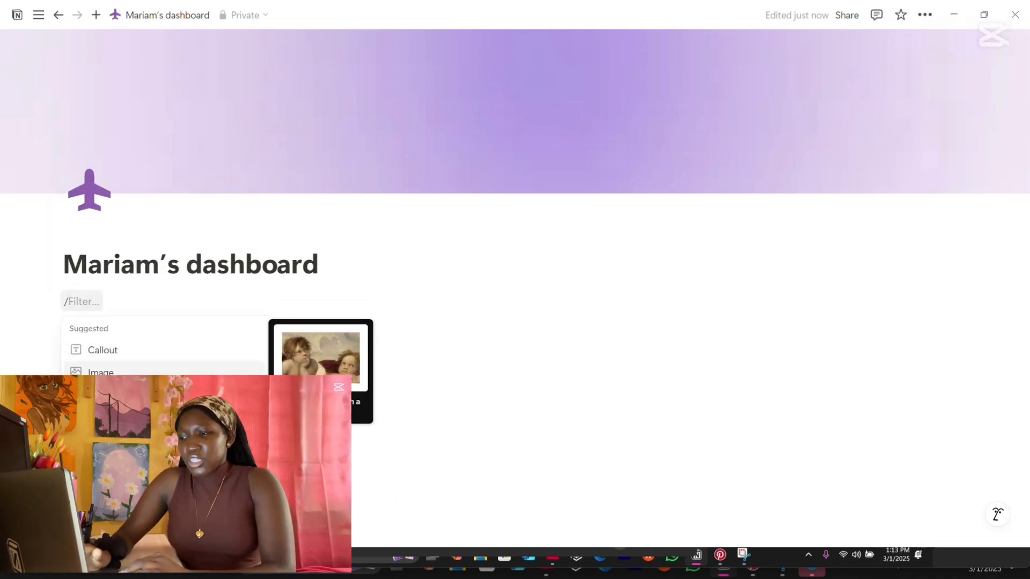
scroll(161, 418, down, 3)
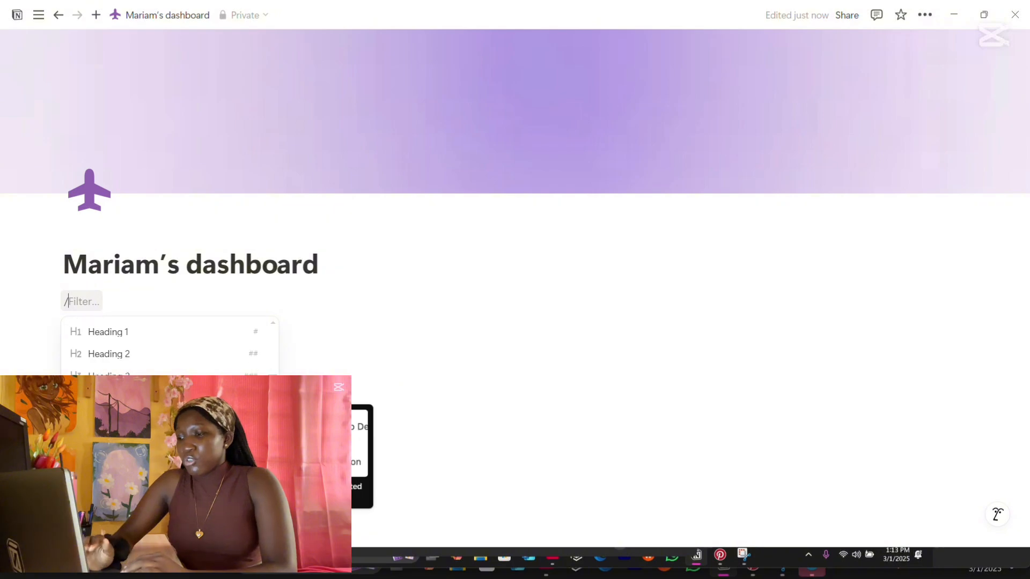
scroll(160, 418, down, 2)
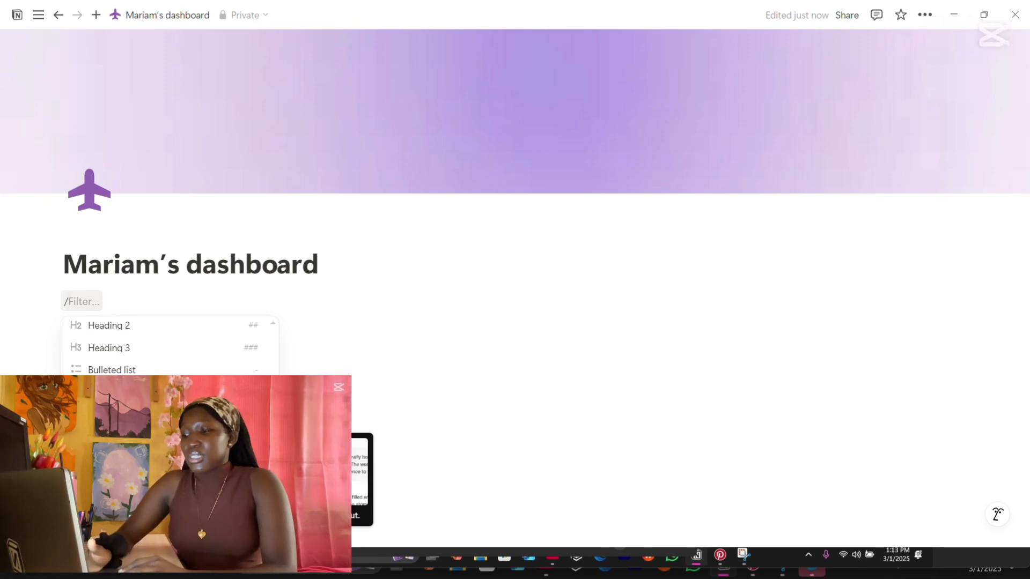
scroll(169, 479, down, 2)
scroll(170, 468, down, 1)
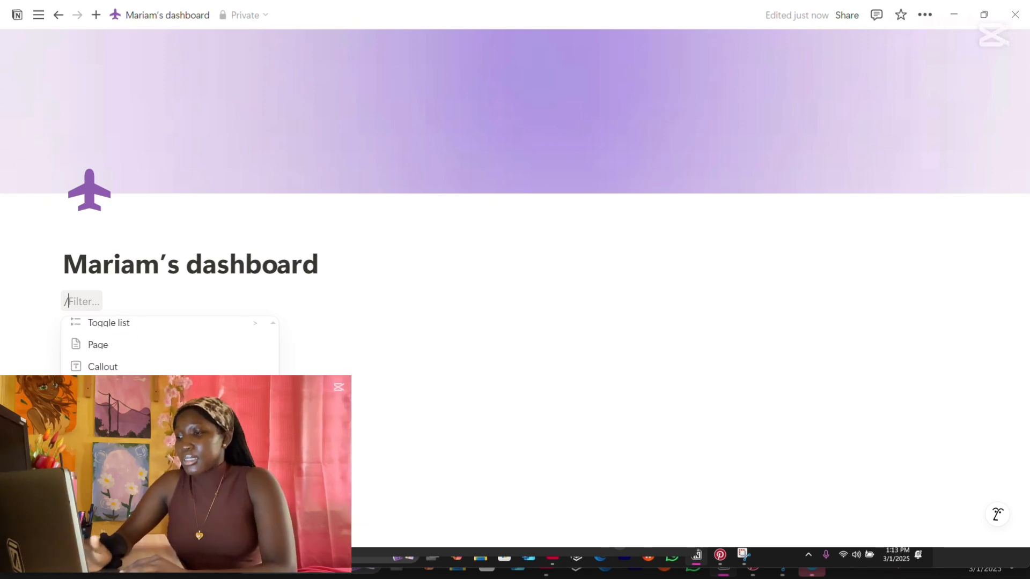
scroll(170, 468, down, 5)
scroll(169, 468, up, 15)
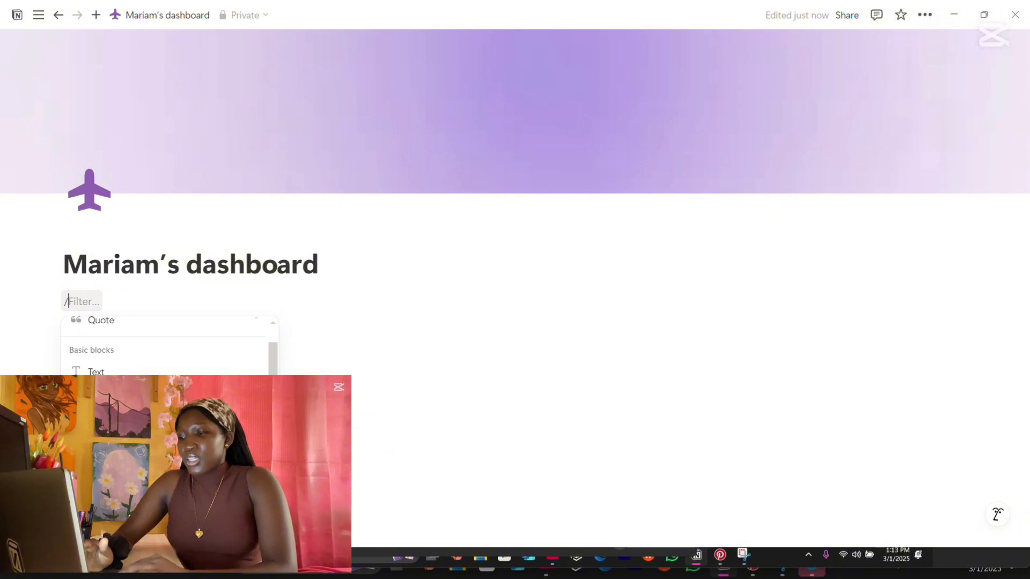
scroll(170, 467, up, 3)
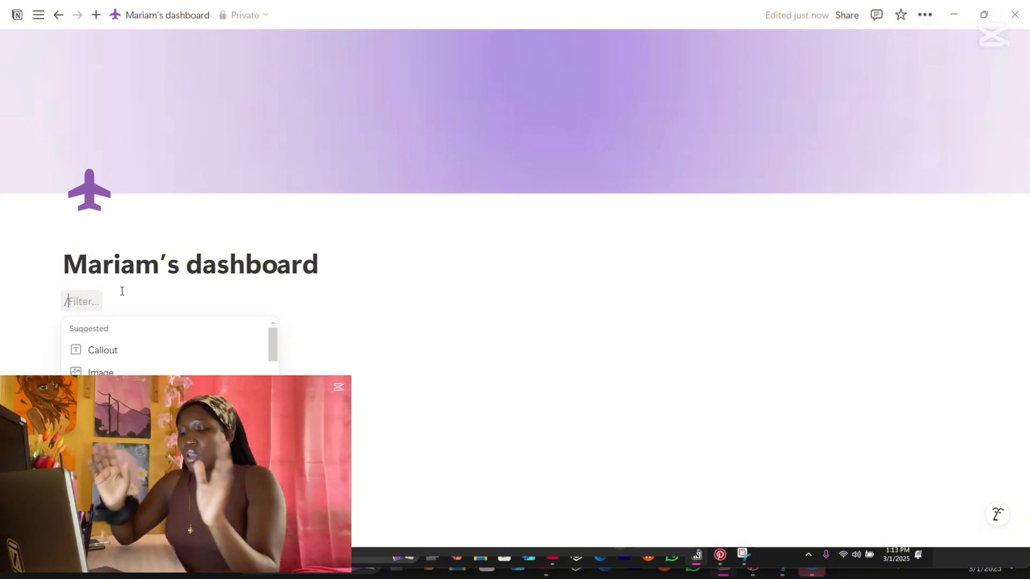
Insert a new subpage on the line under the dashboard title
key(BackSpace)
text(/)
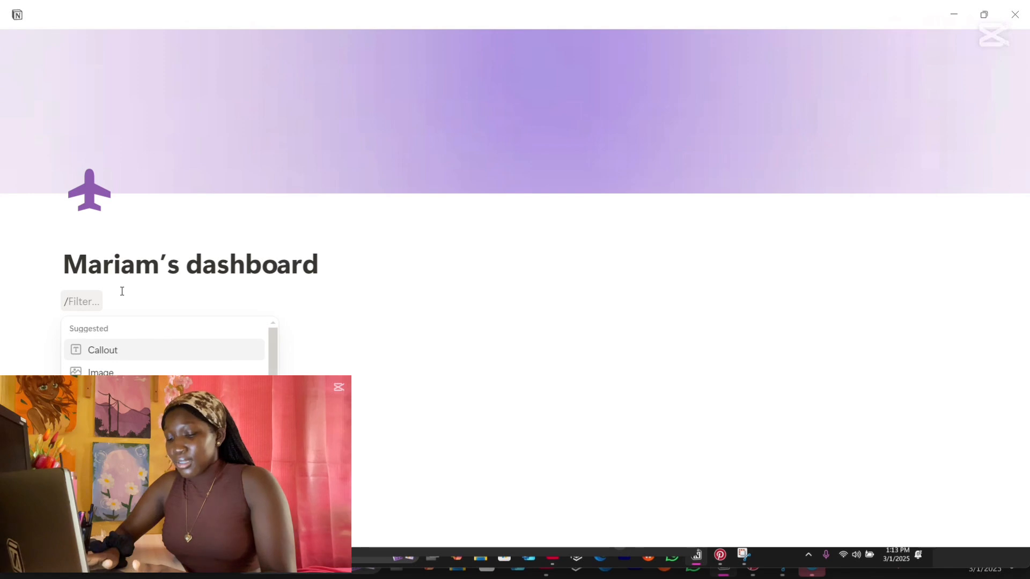
text(PA)
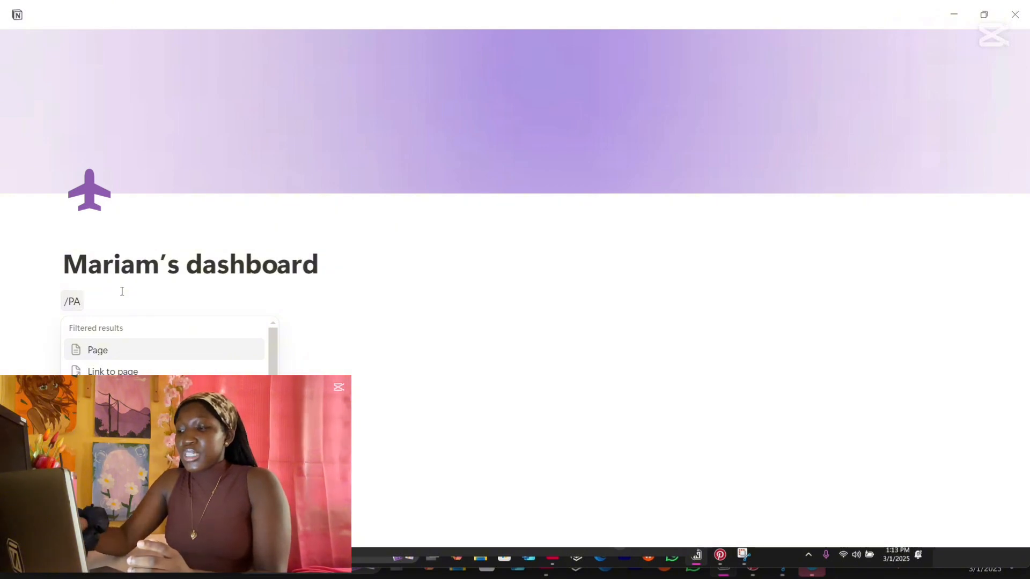
key(Return)
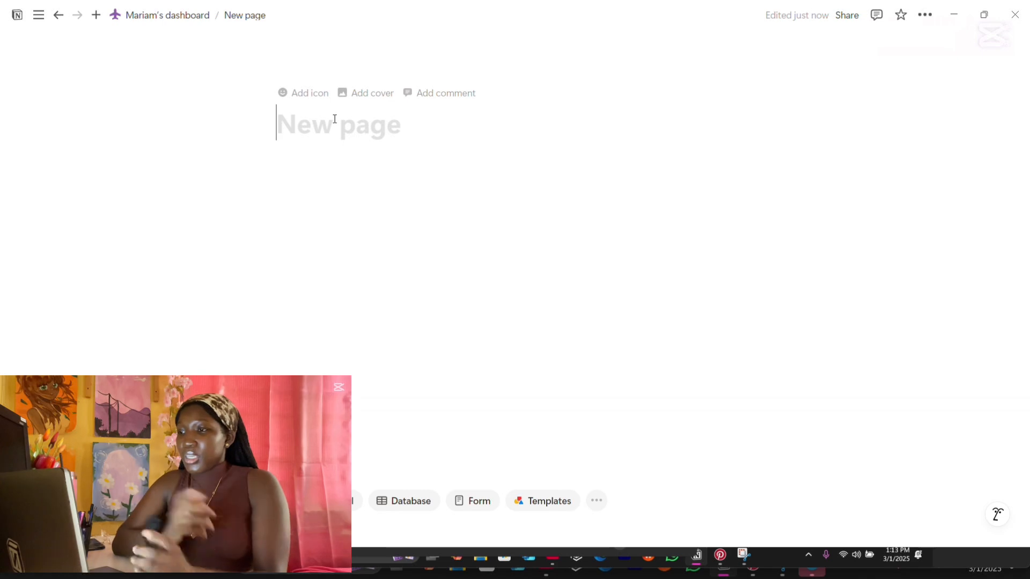
Title the subpage with the creator's first name followed by "AGAIN", and return to the dashboard page
text(jAS)
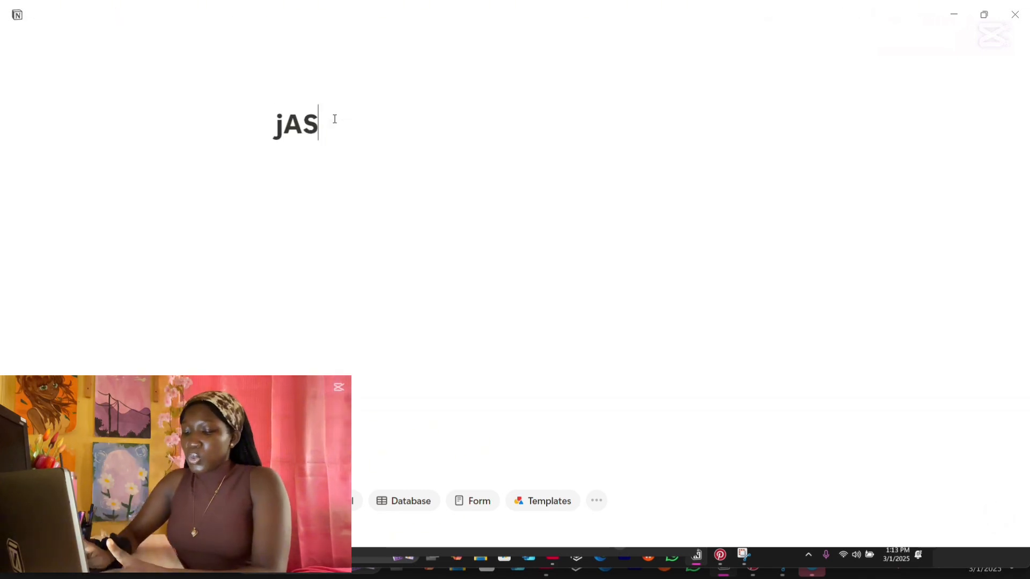
key(BackSpace)
key(BackSpace)
key(BackSpace)
text(jASMINE AGAIN)
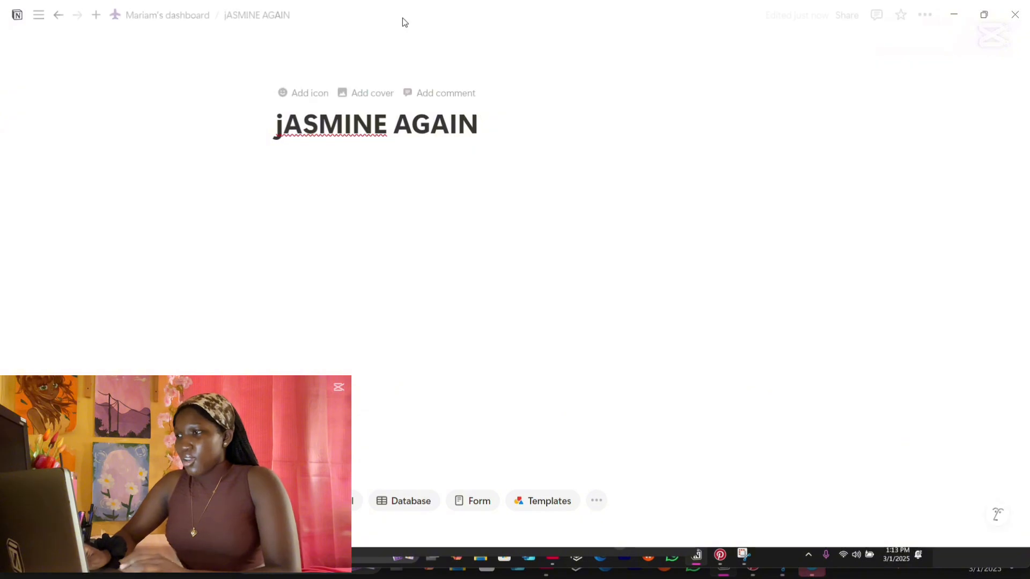
click(190, 15)
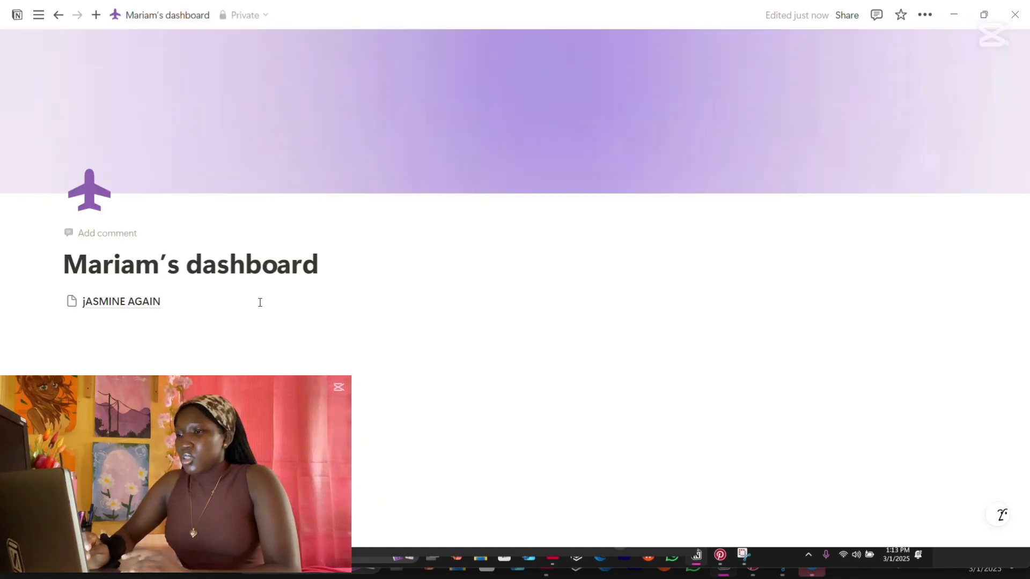
Insert a gallery view database below the subpage link and dismiss the choice of data source
click(171, 358)
text(/GAL)
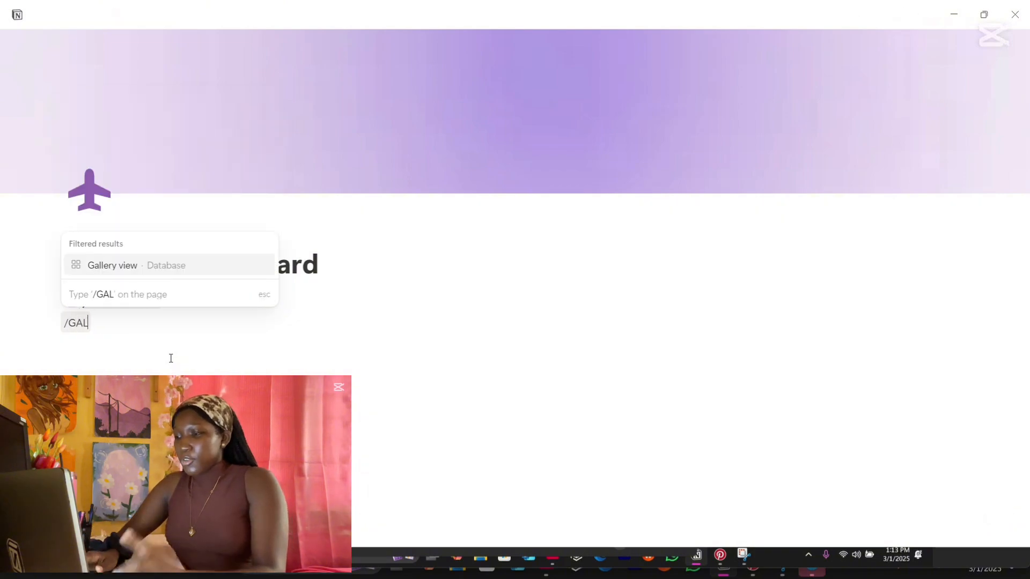
key(Return)
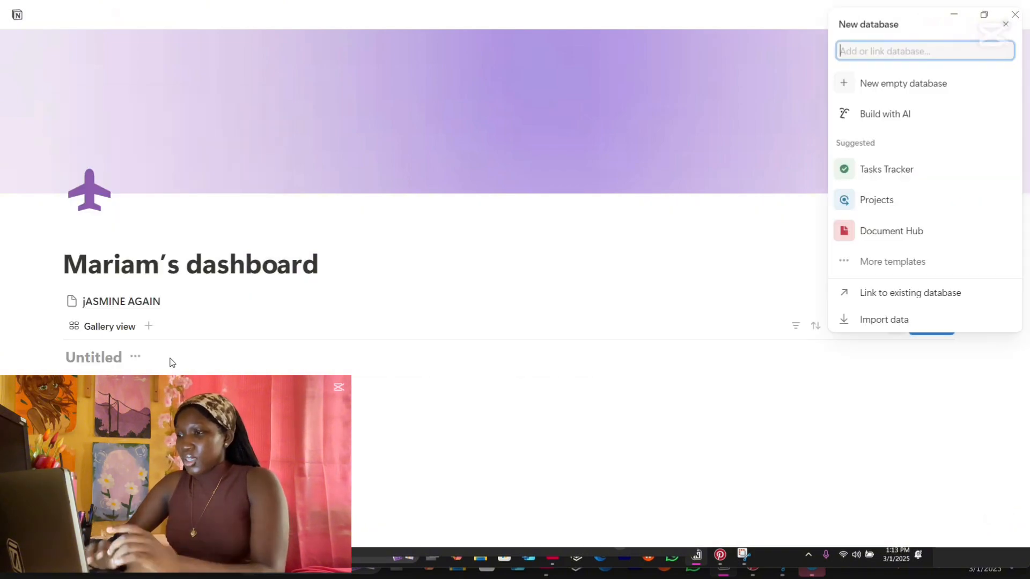
key(Escape)
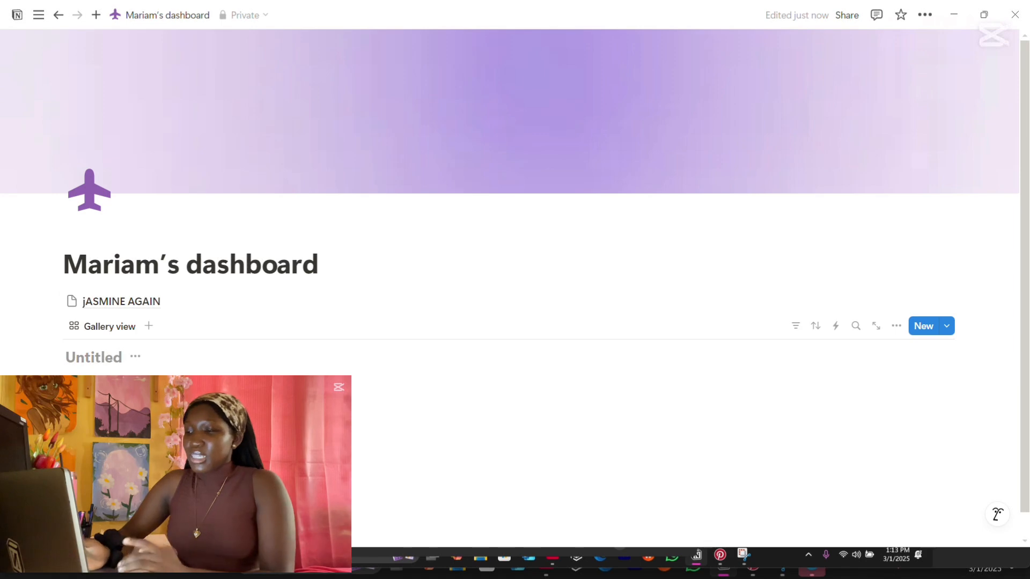
Title the first gallery card "school schedule" and close its page
click(145, 397)
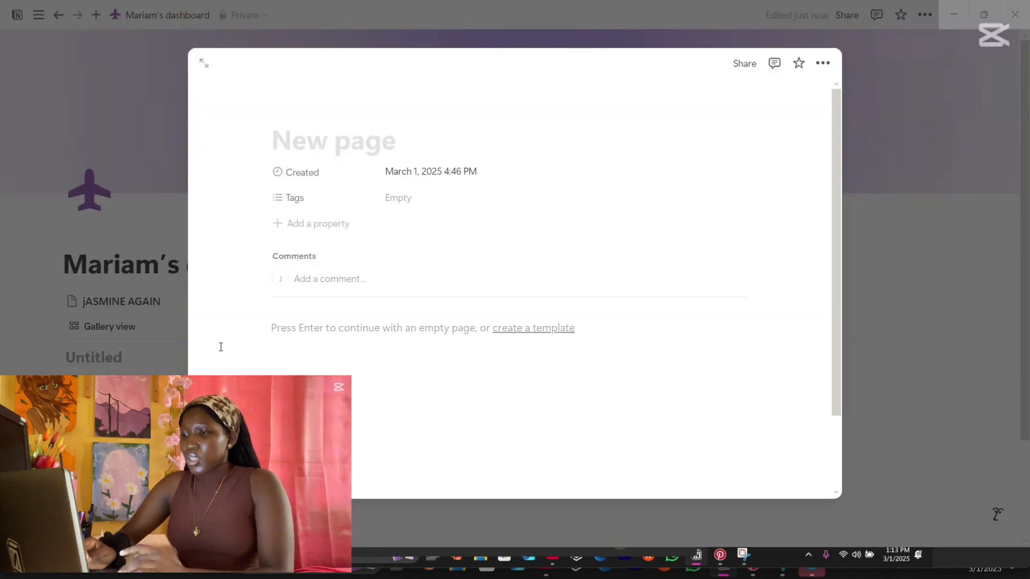
text(mY)
key(BackSpace)
key(BackSpace)
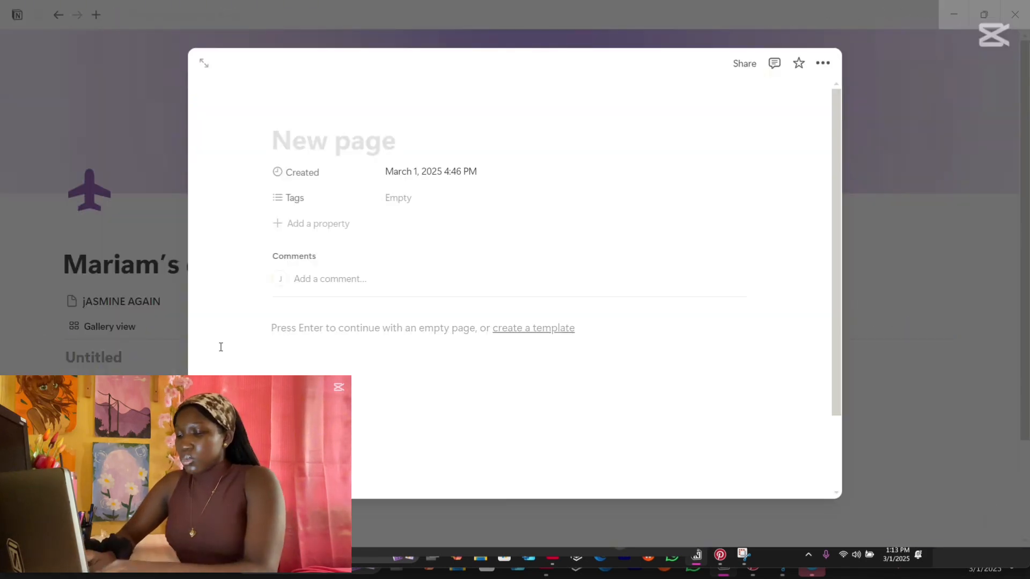
text(cs)
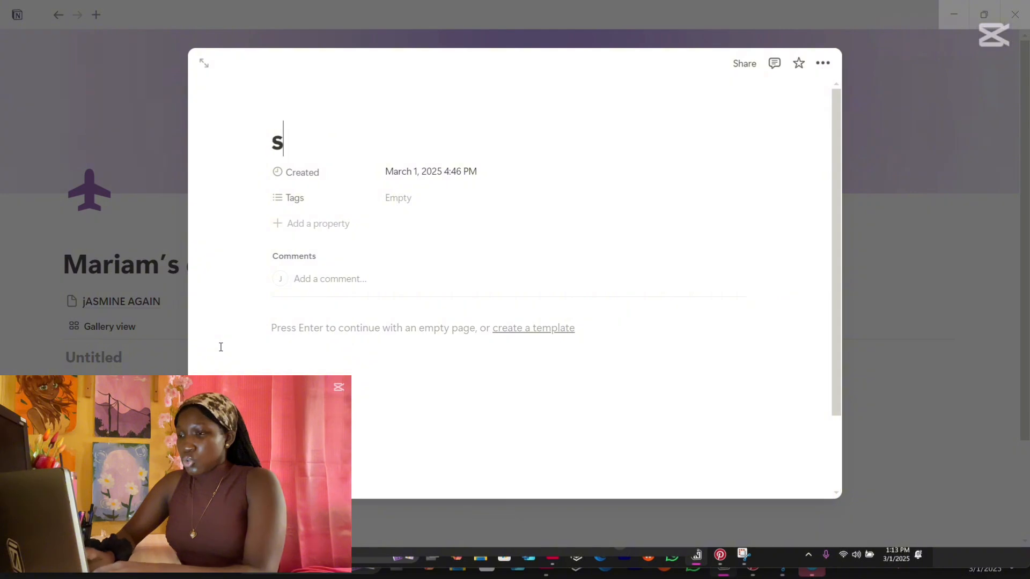
text(chool sche)
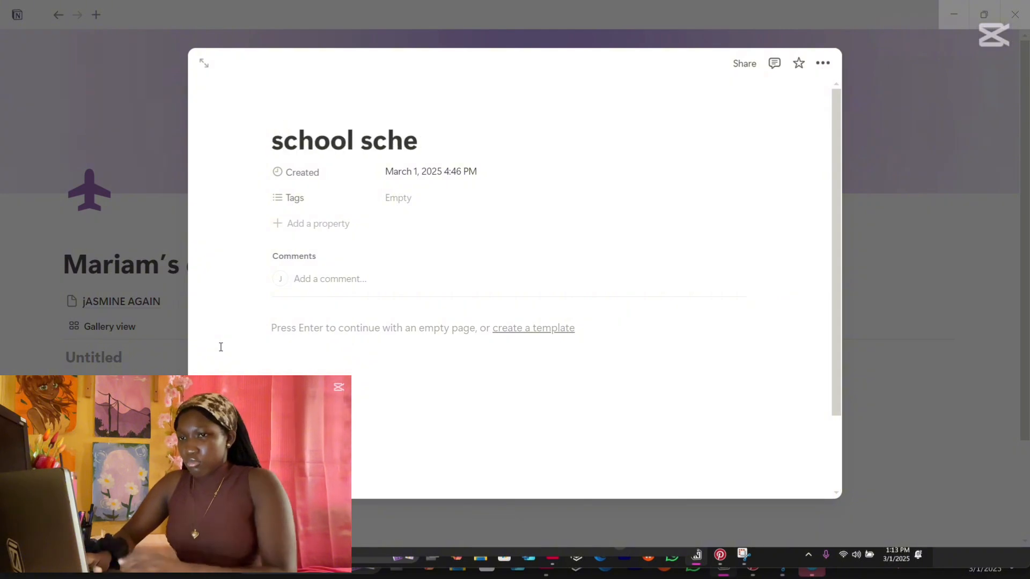
text(dule)
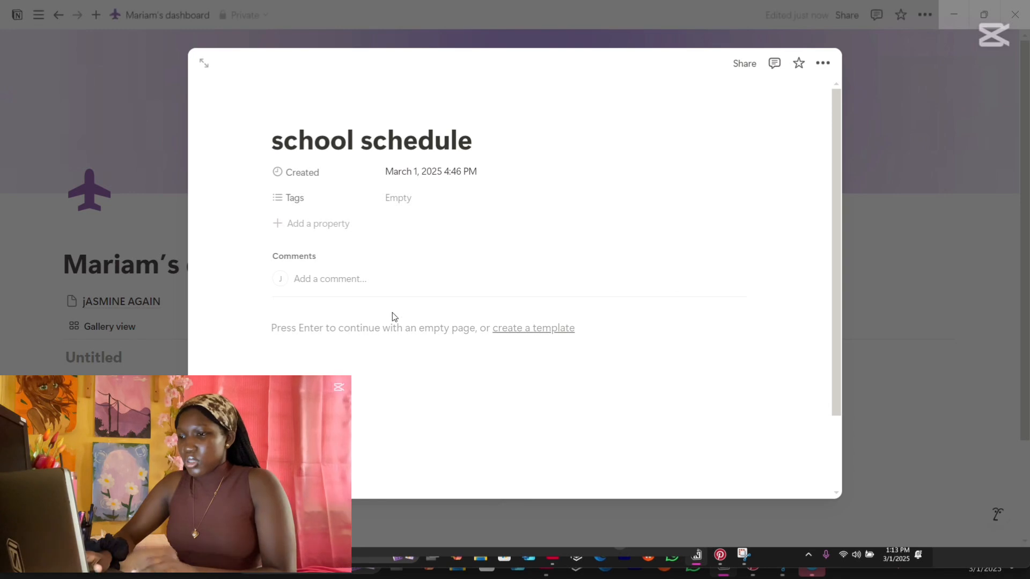
click(946, 319)
Add another gallery card titled "work schedule" and close its page
click(391, 450)
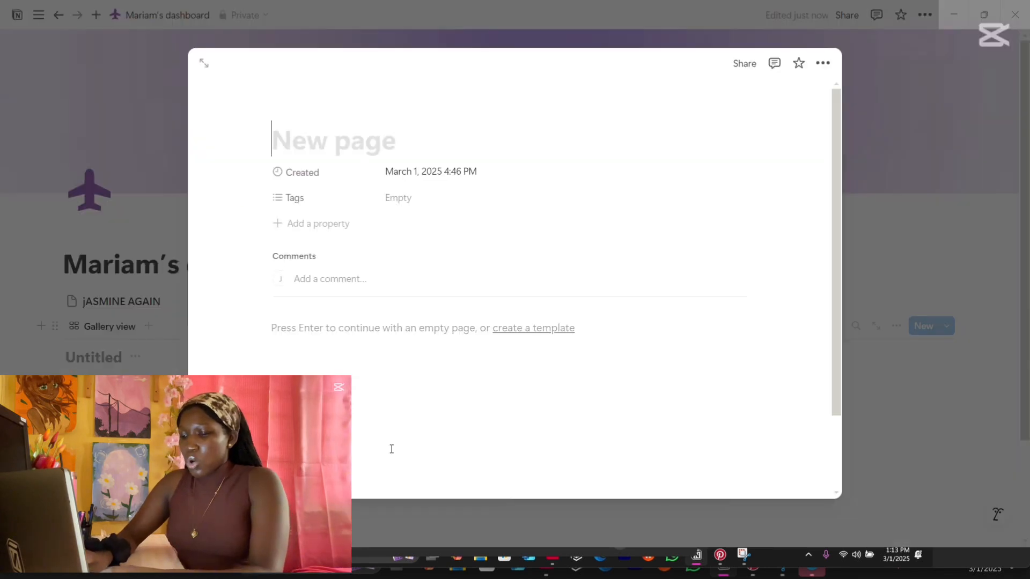
text(work sch)
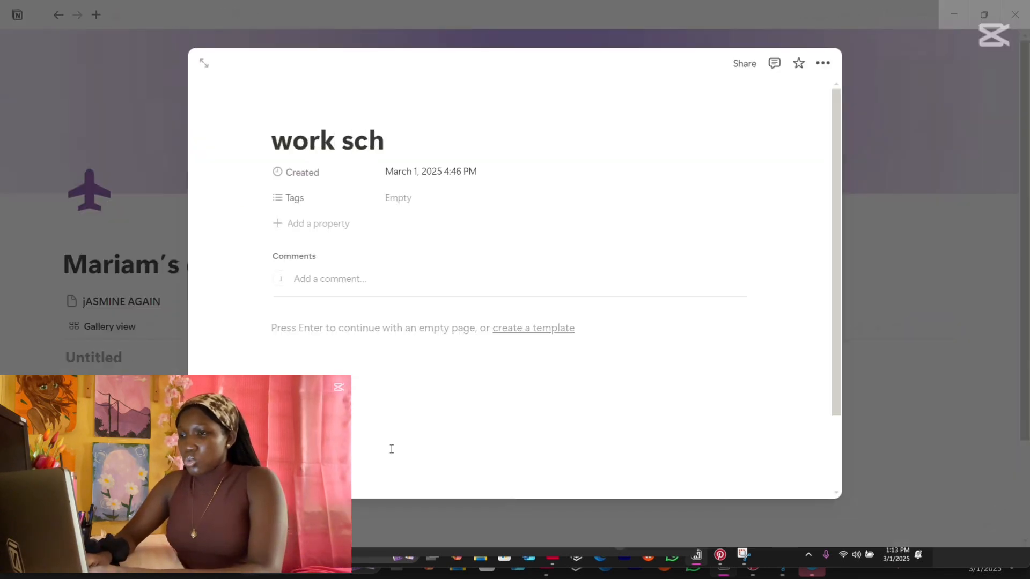
text(edule)
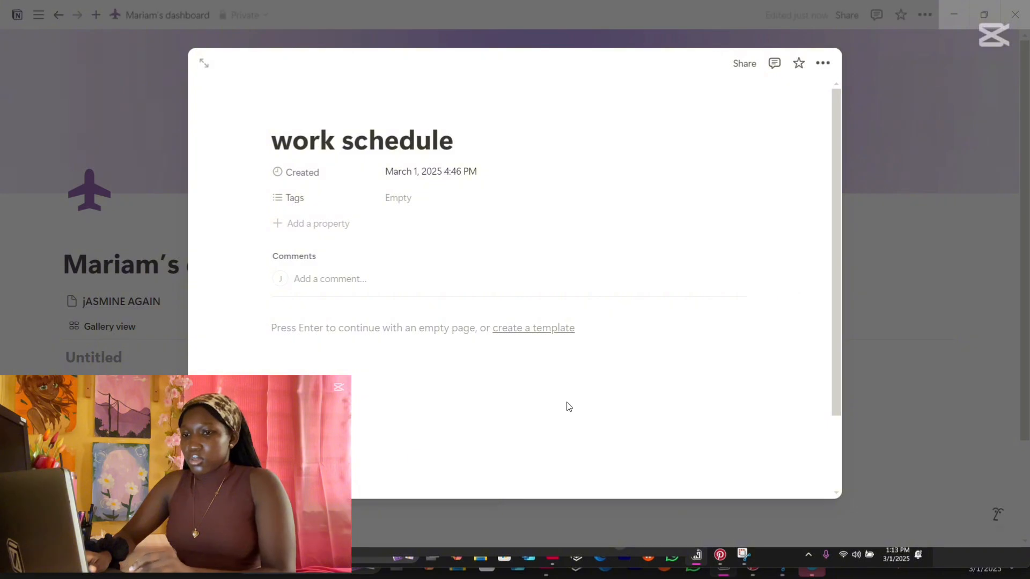
click(970, 290)
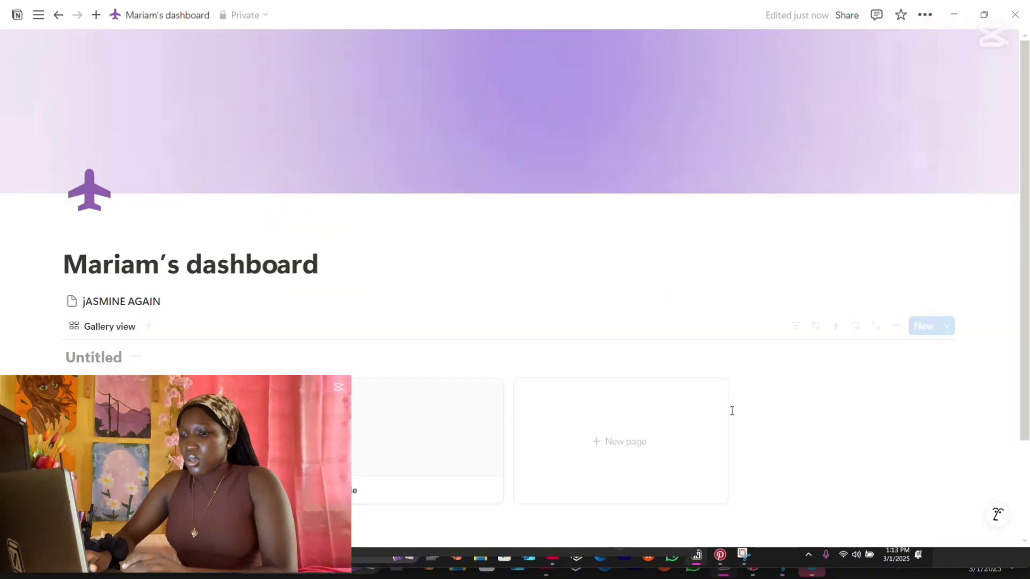
Create a third gallery card titled "daily routine" and return to the gallery
click(609, 486)
text(daily )
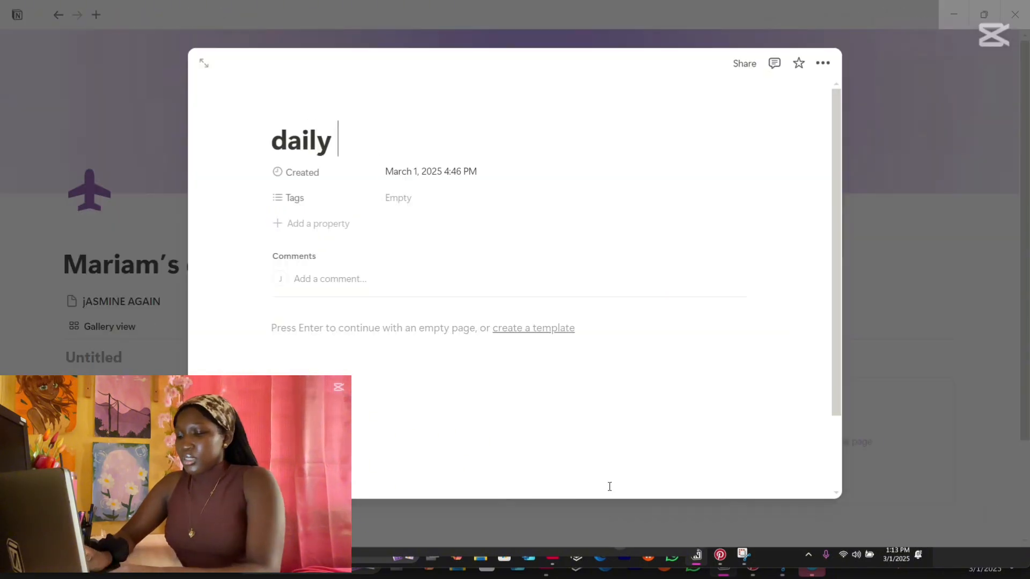
text(routine)
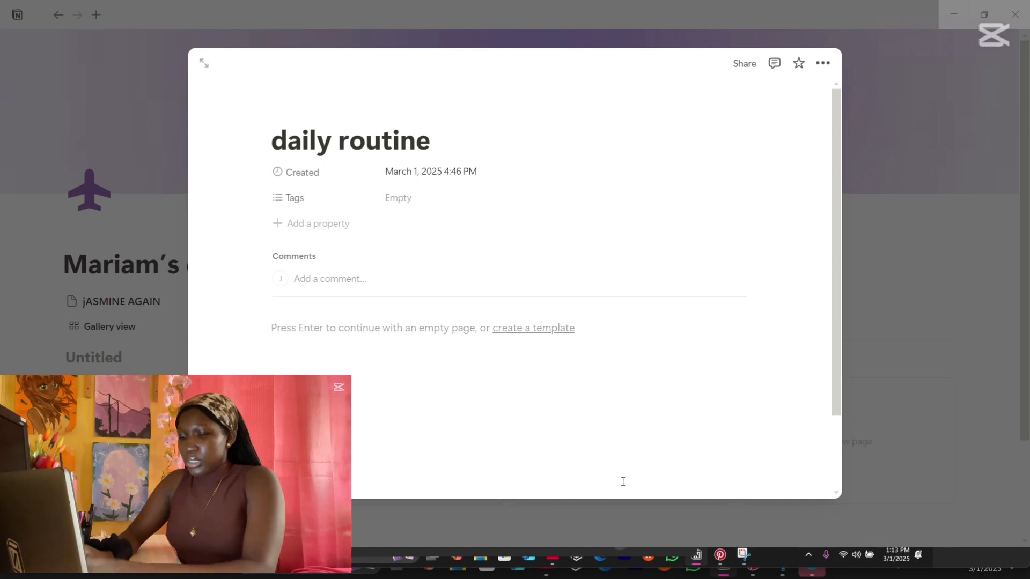
click(906, 400)
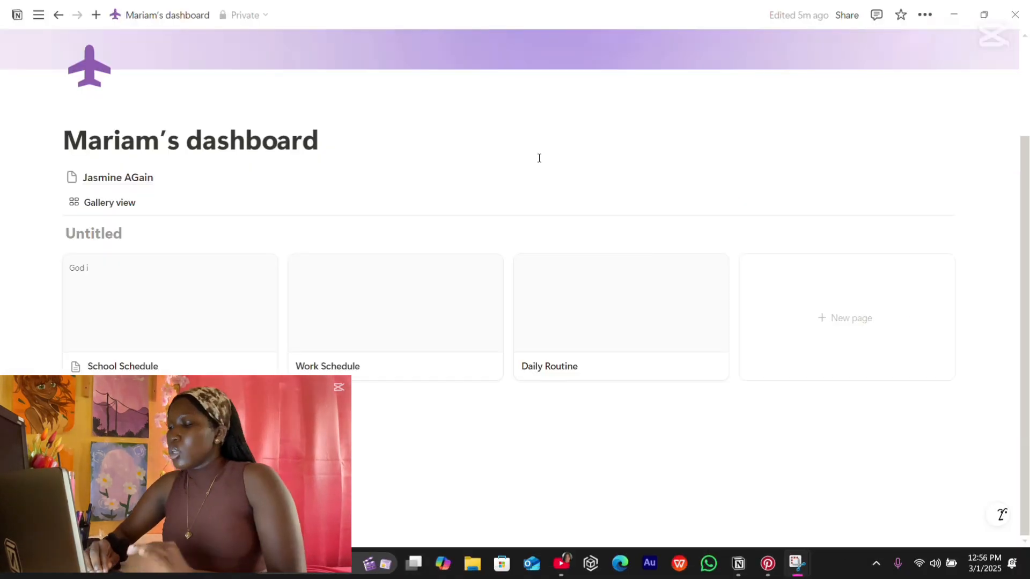
Complete the body text of the School Schedule card to read "God is great" and close the card
click(205, 311)
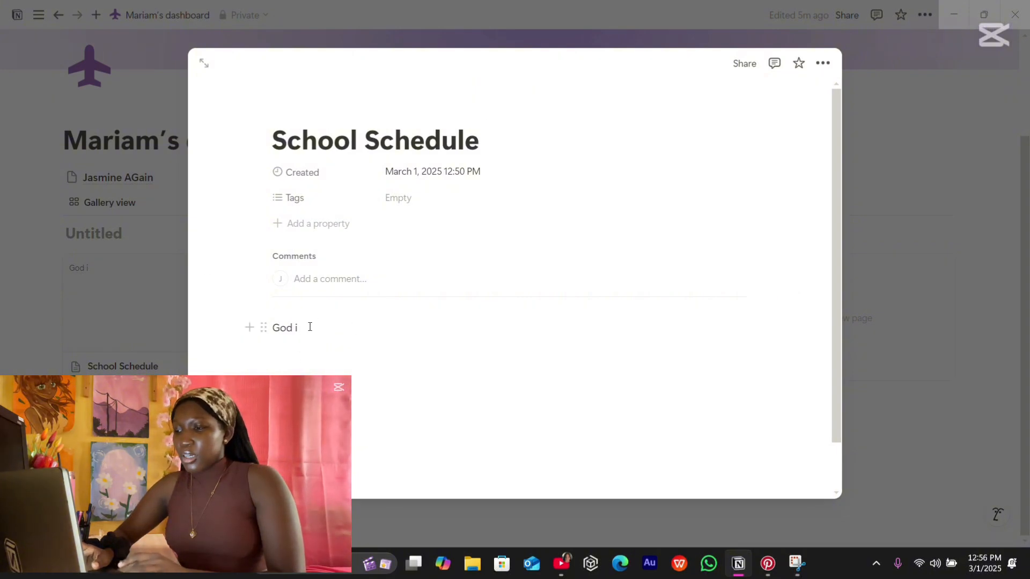
text(s great)
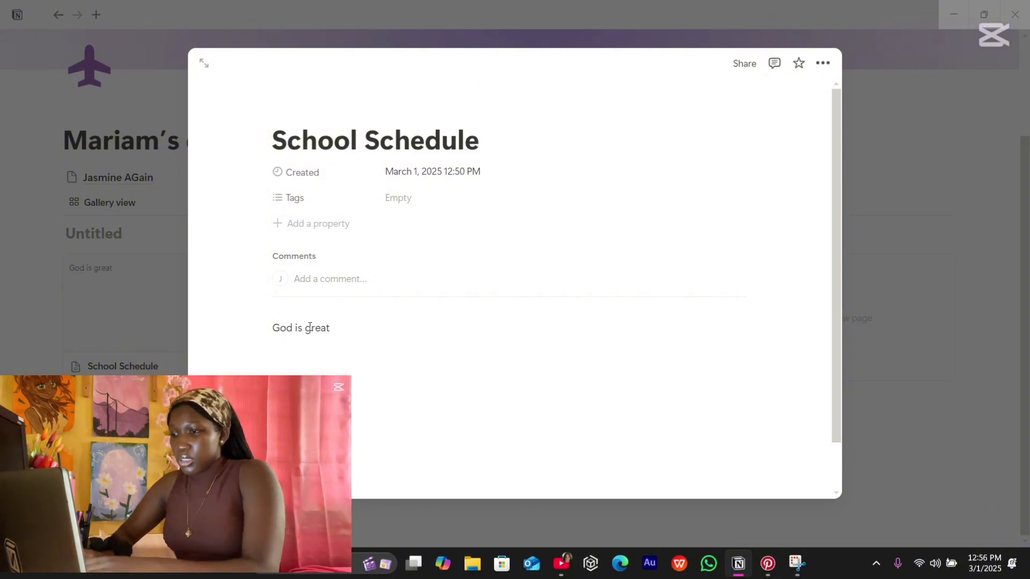
click(898, 164)
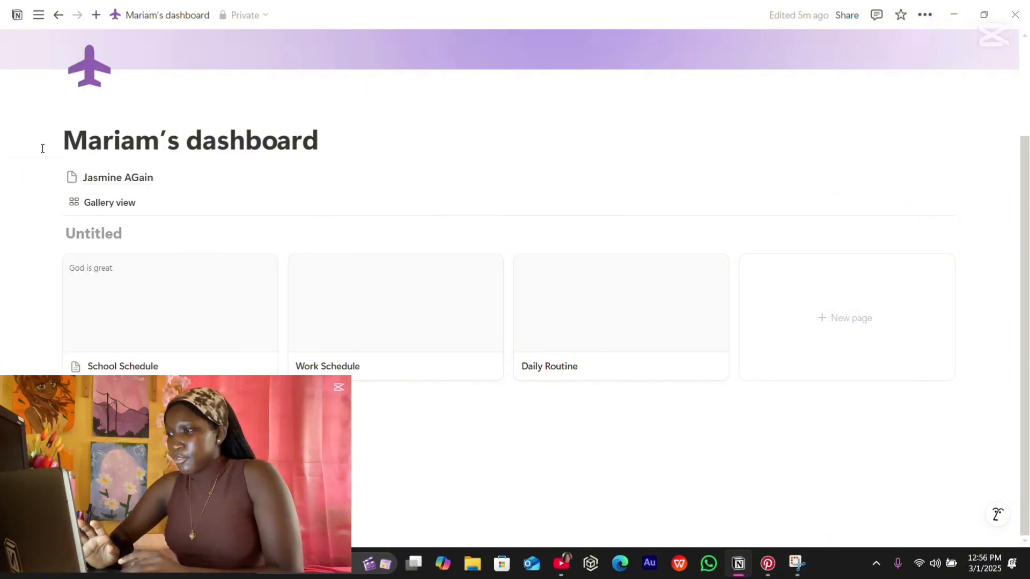
View the image gallery on the finished pink "Brain" page as an example, and return to the purple dashboard
mouse_move(17, 23)
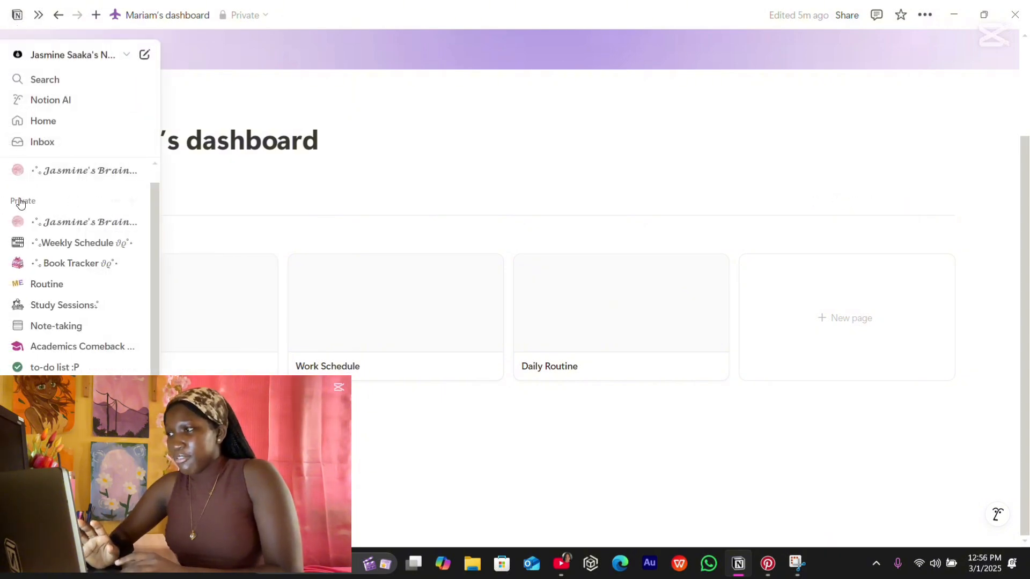
click(33, 225)
scroll(456, 311, down, 4)
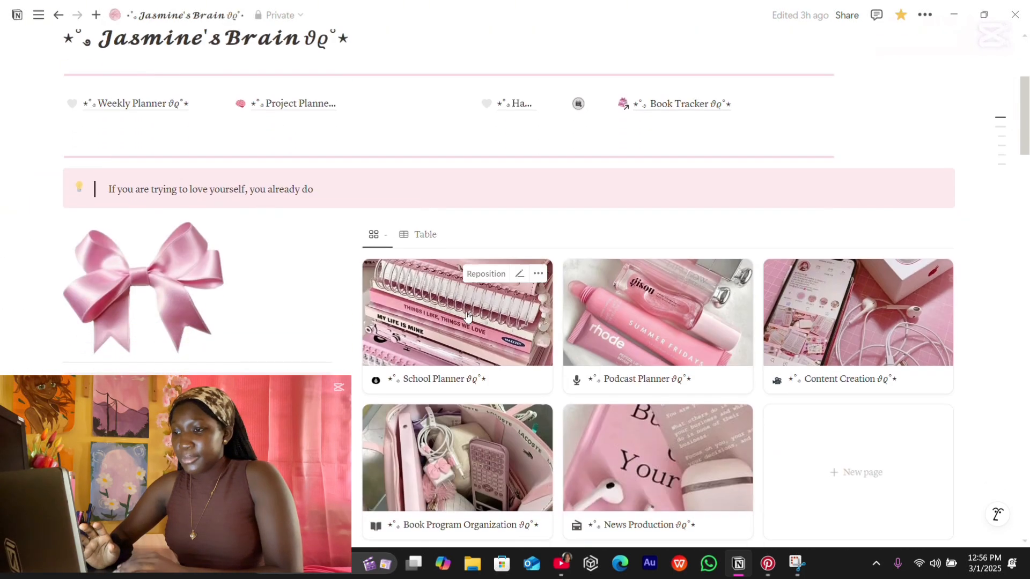
mouse_move(17, 17)
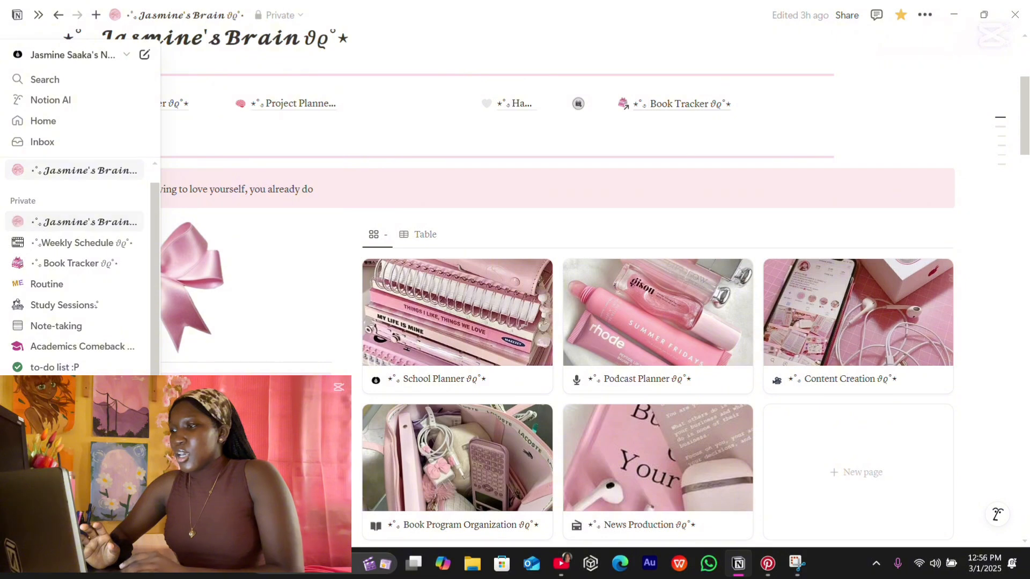
click(43, 429)
scroll(43, 430, down, 1)
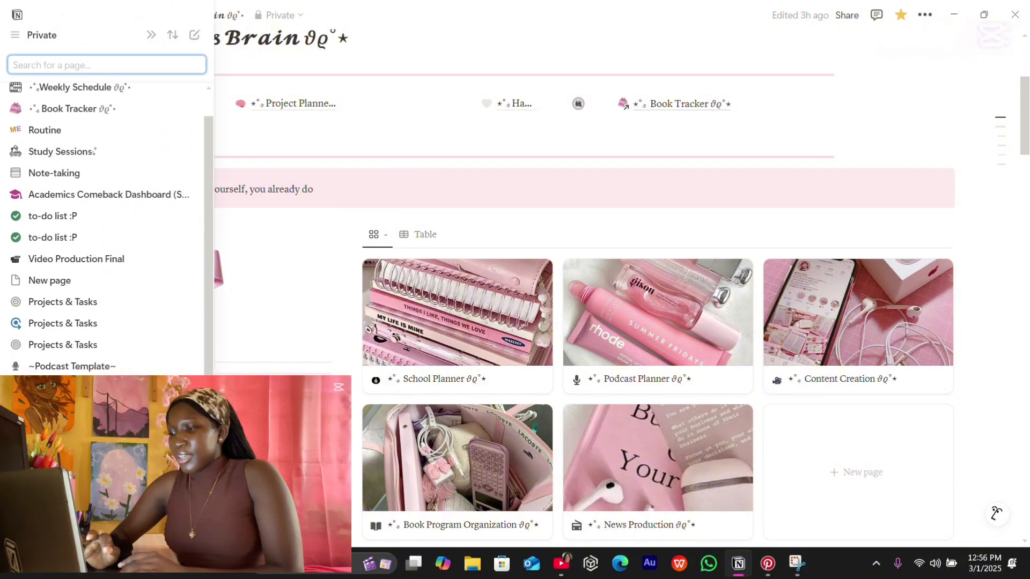
click(59, 452)
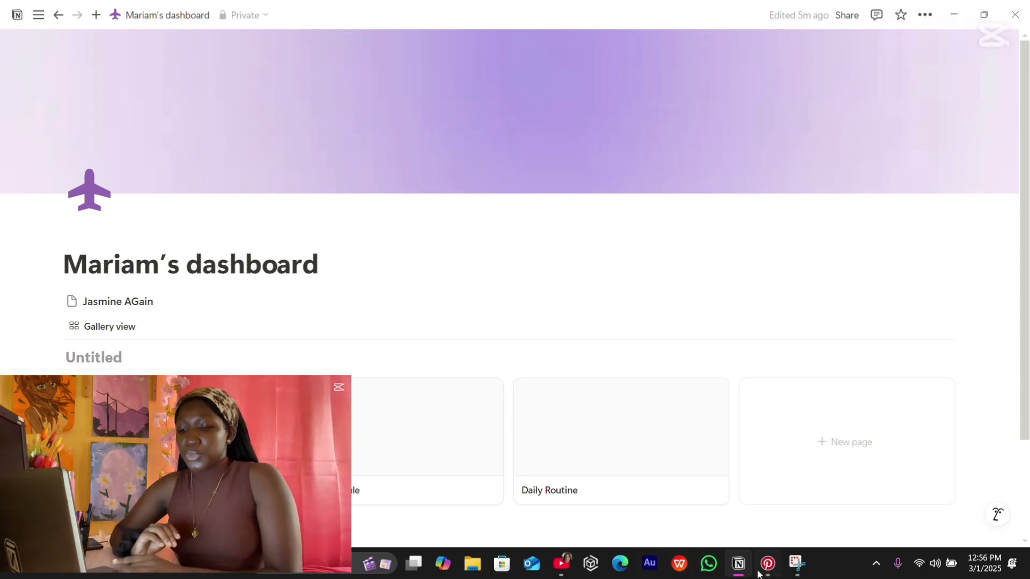
Switch to Pinterest, search for "purple school aesthetic" and copy the image link of the first purple stationery pin
mouse_move(768, 563)
click(778, 503)
text(p)
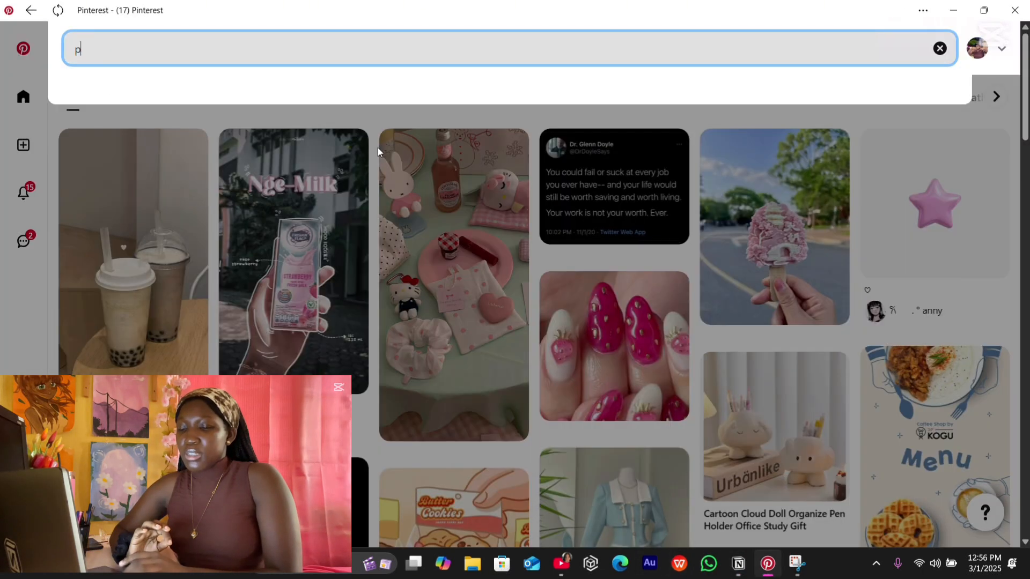
text(urple s)
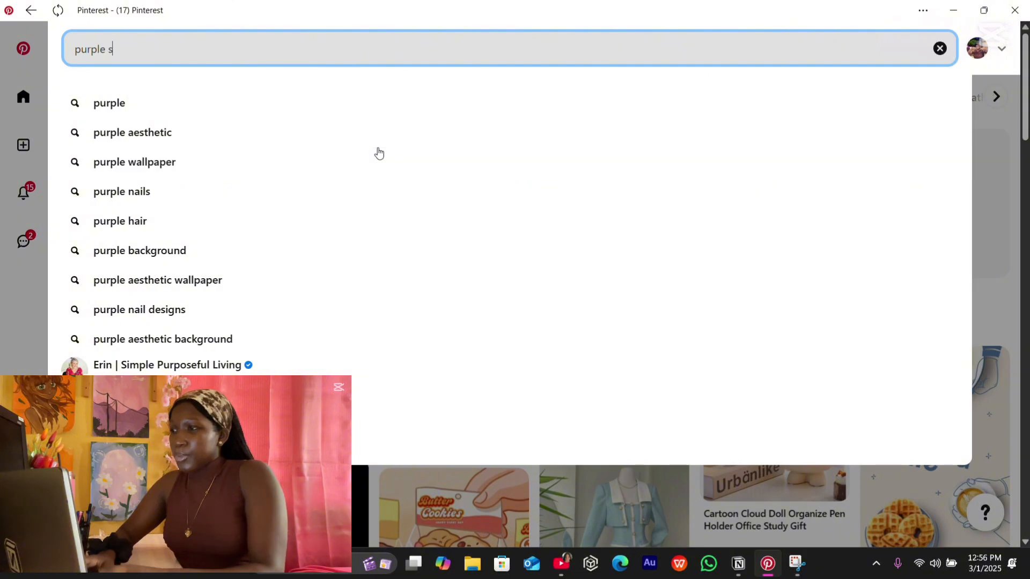
text(chool)
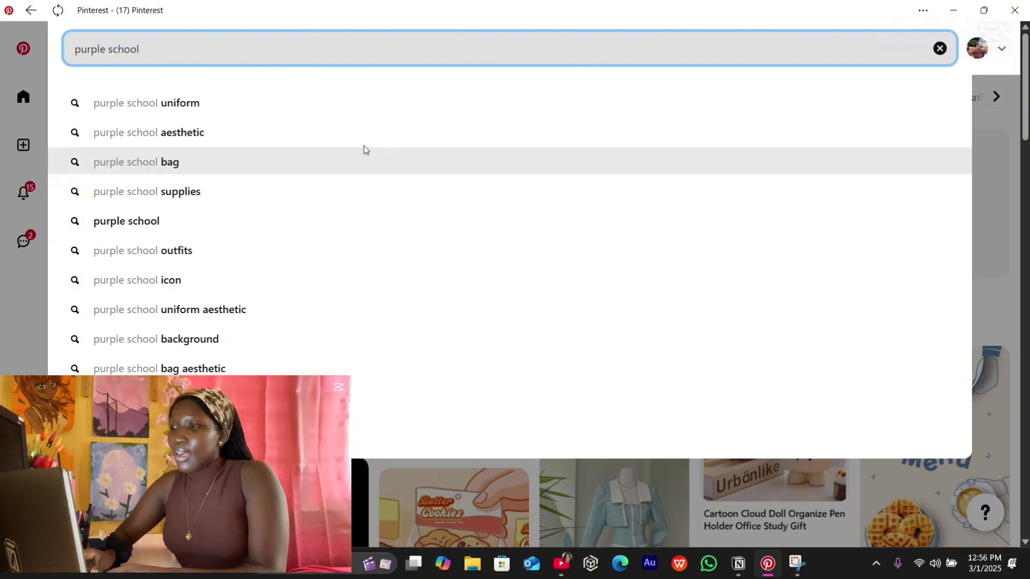
click(277, 135)
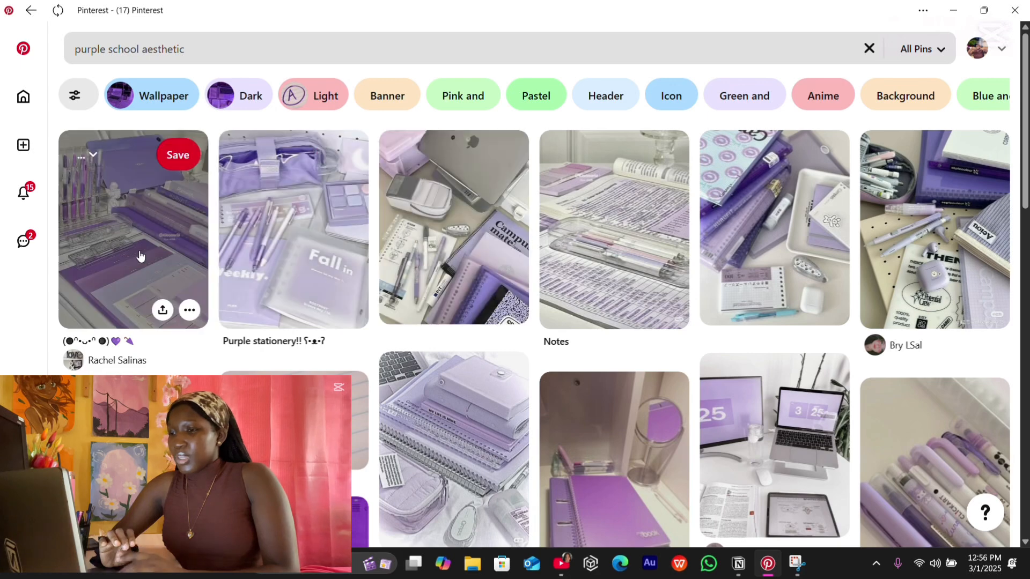
right_click(138, 254)
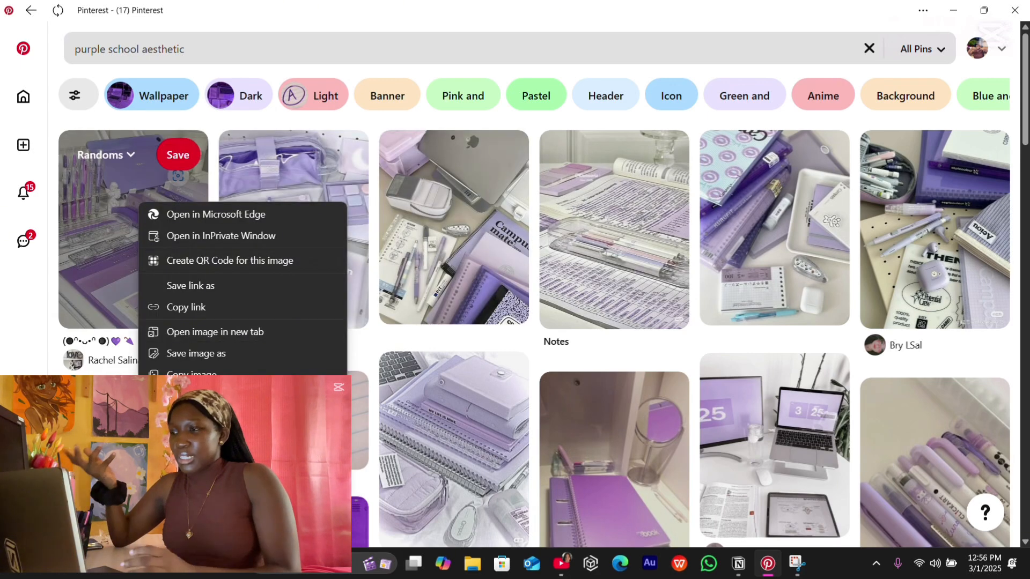
click(191, 376)
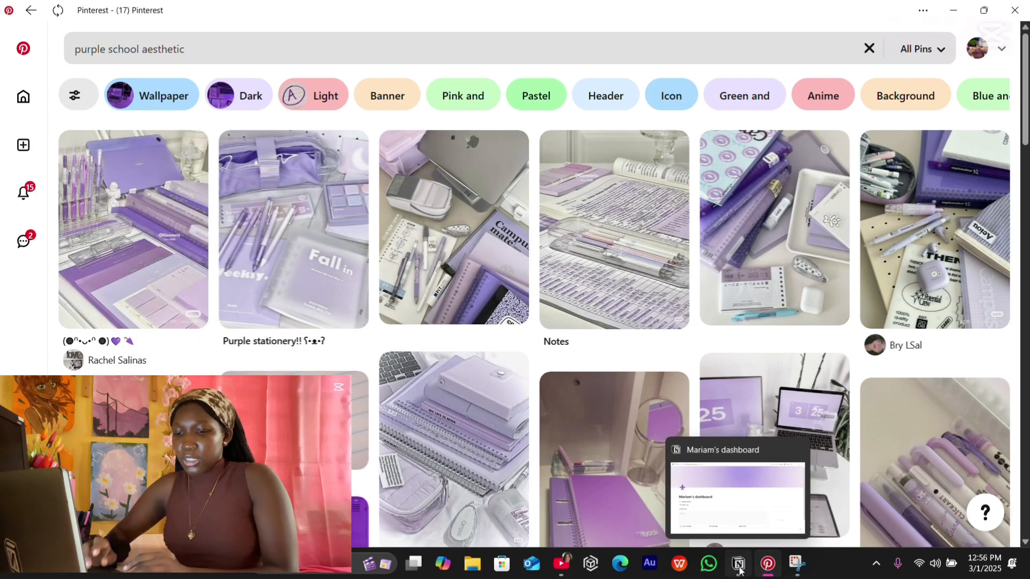
Return to the Notion dashboard, open the School Schedule card and delete its body text "God is great"
click(729, 515)
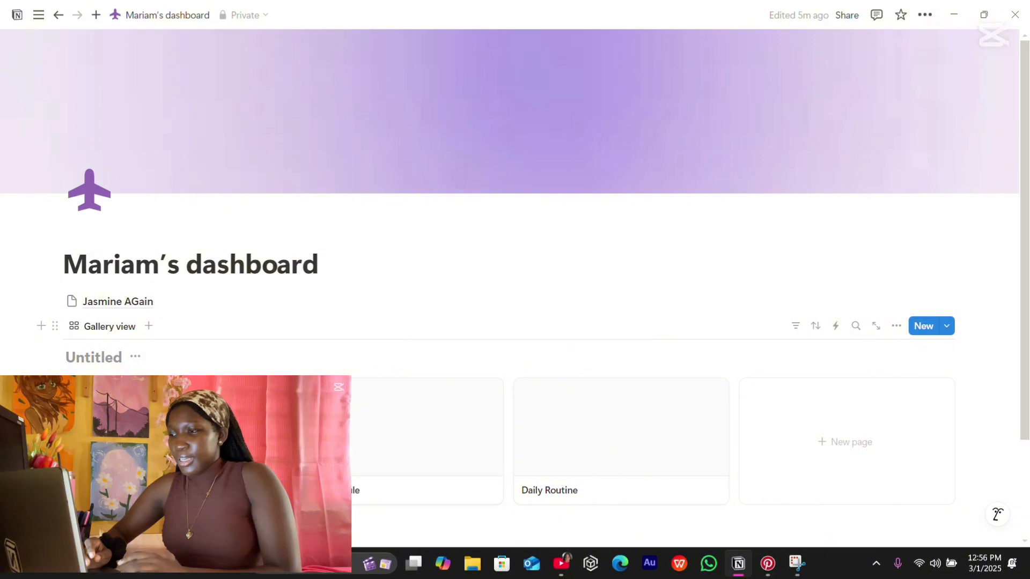
click(337, 432)
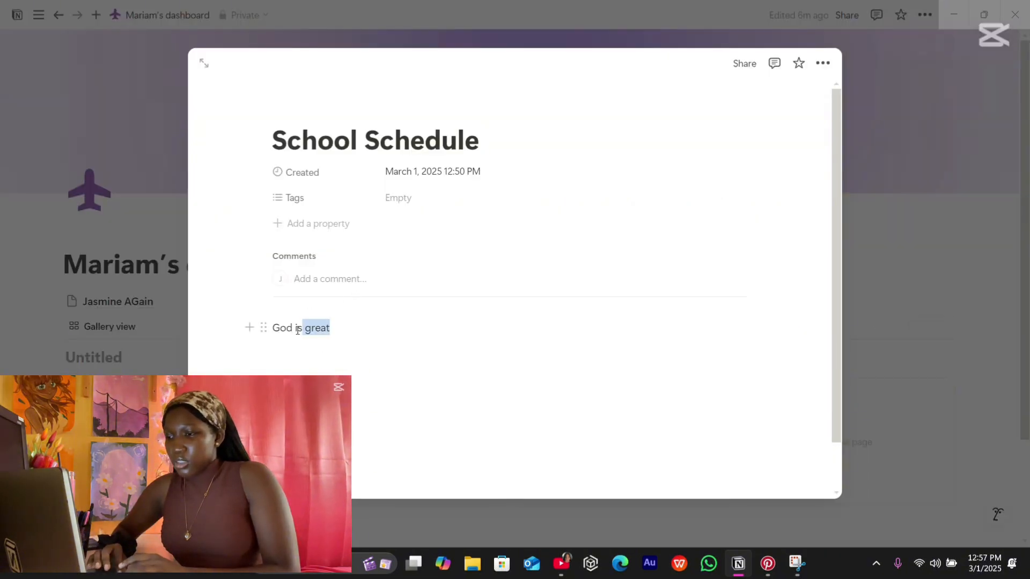
key(BackSpace)
key(BackSpace)
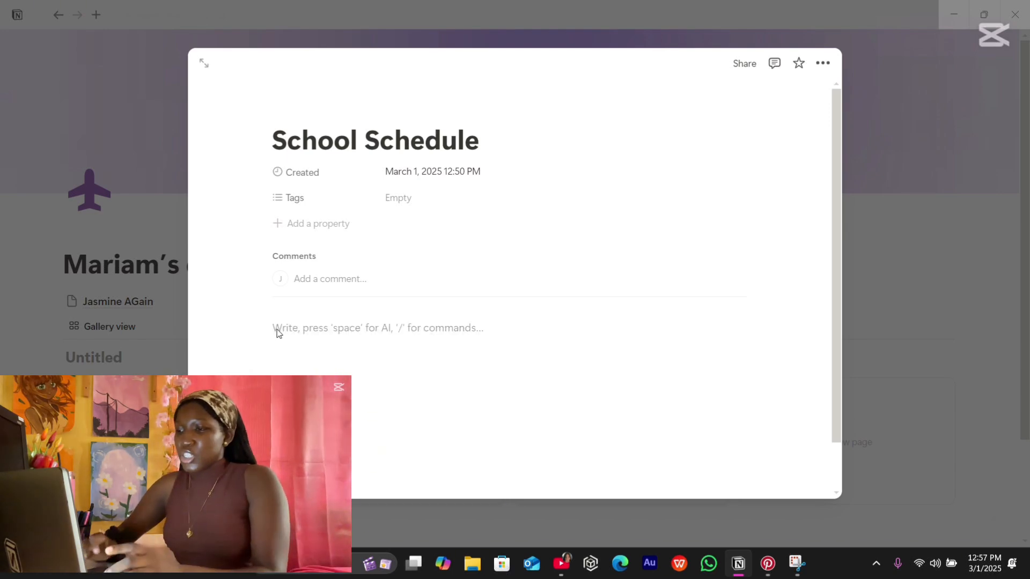
Insert an image block in the School Schedule page and embed the copied Pinterest stationery picture by its link
text(/im)
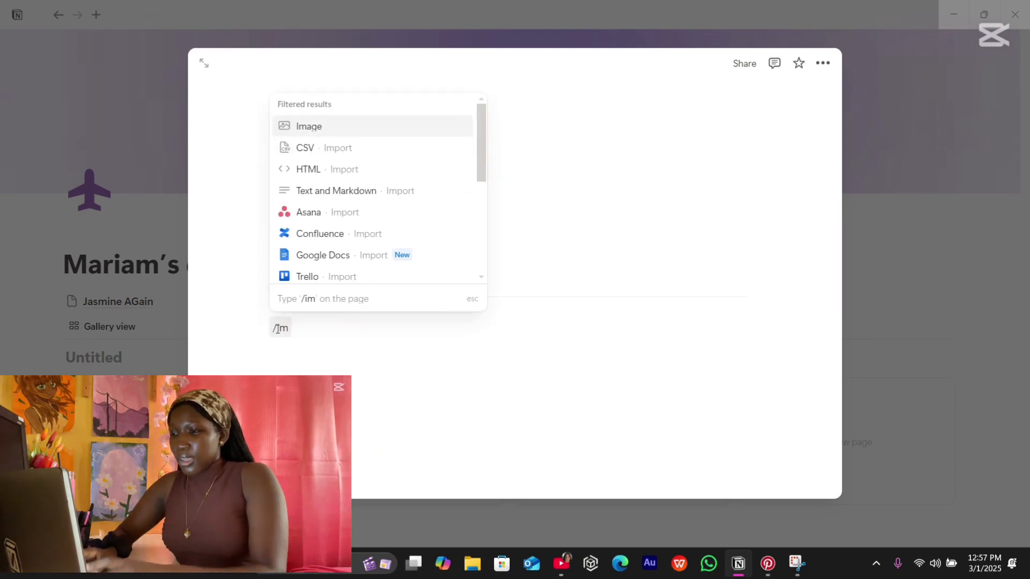
key(Return)
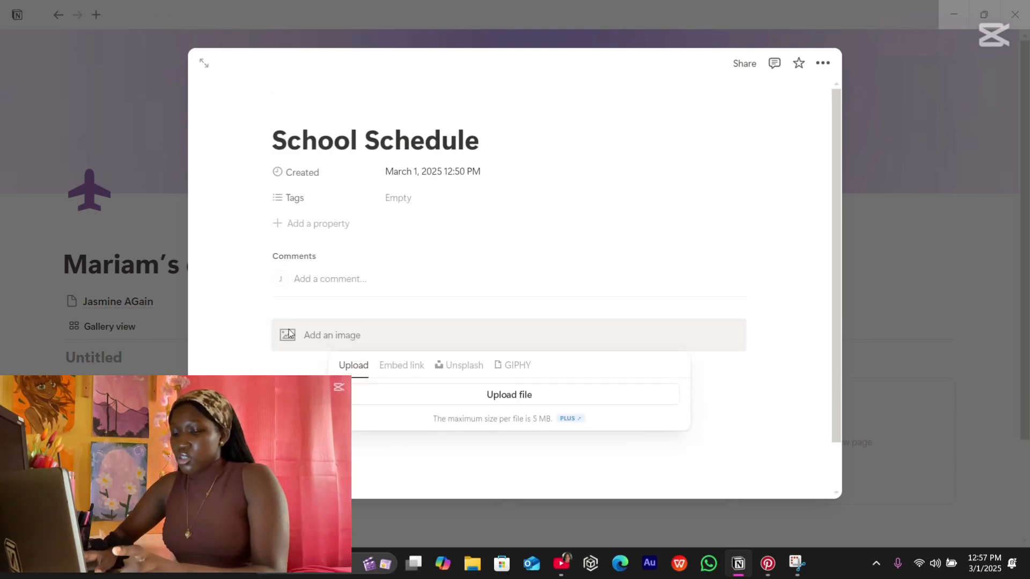
click(403, 370)
text(https://i.pinimg.com/474x/c6/c9/f5/c6c9f5714ab51abcb00fcdbd5f3fdd61.jpg)
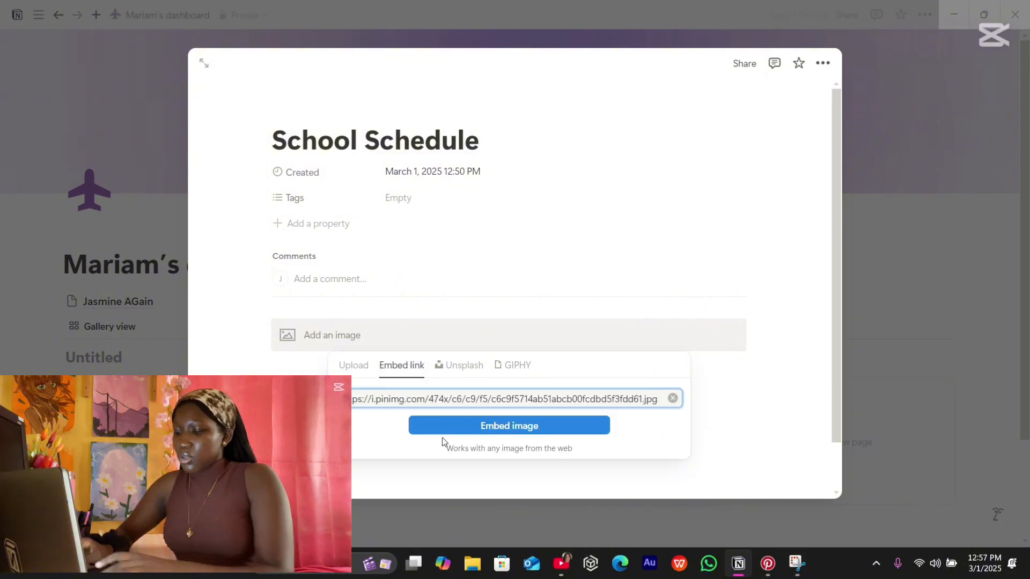
click(472, 426)
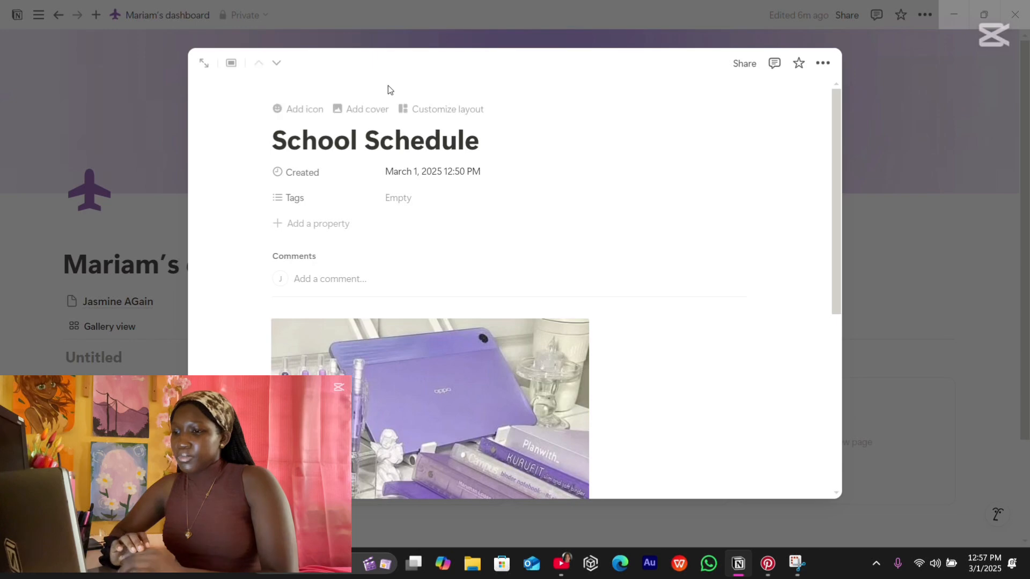
Open School Schedule as a full page, shrink the embedded image to a tiny thumbnail and return to the dashboard
click(202, 65)
scroll(538, 314, down, 7)
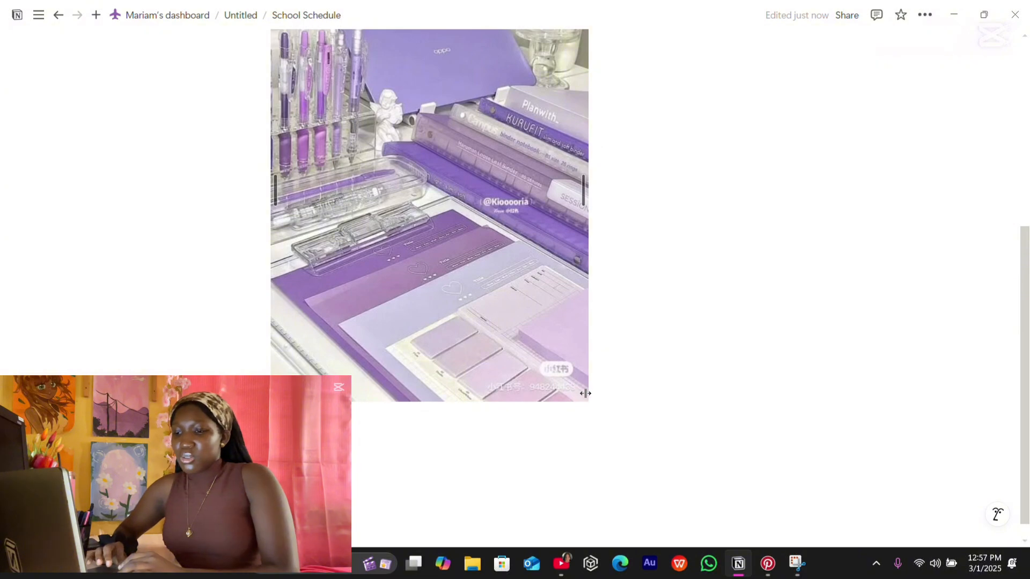
drag(585, 394, 375, 243)
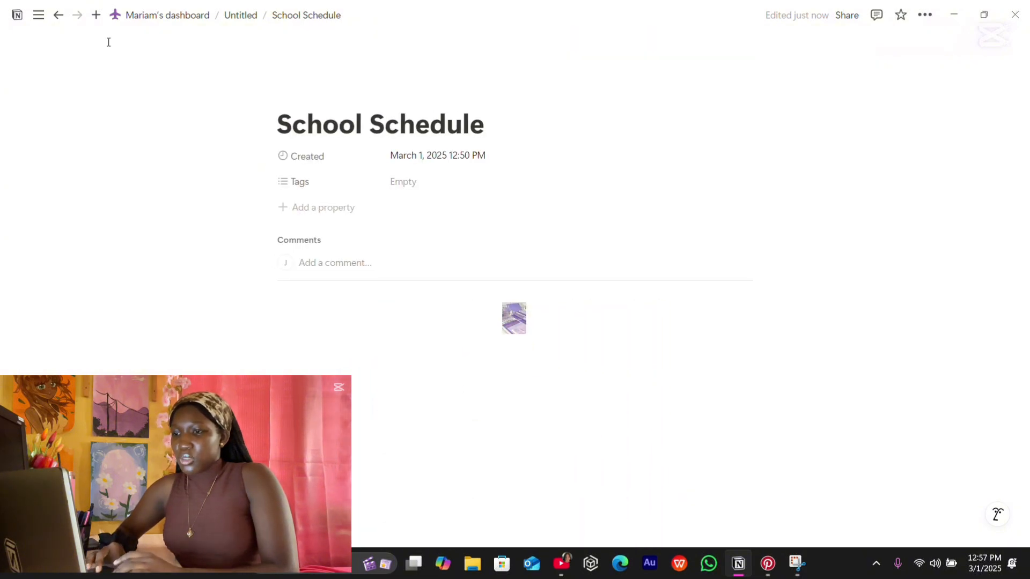
mouse_move(46, 19)
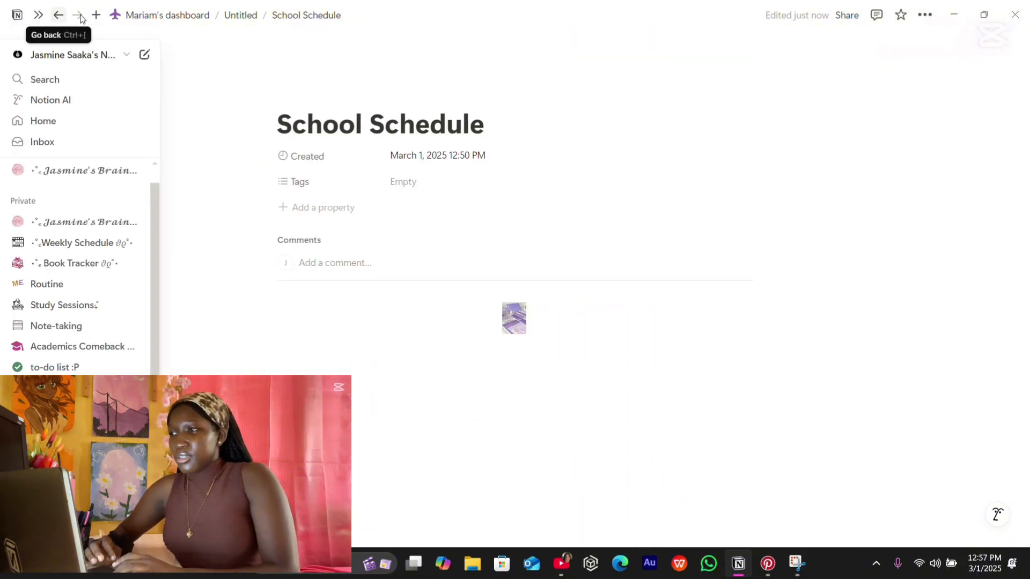
click(138, 18)
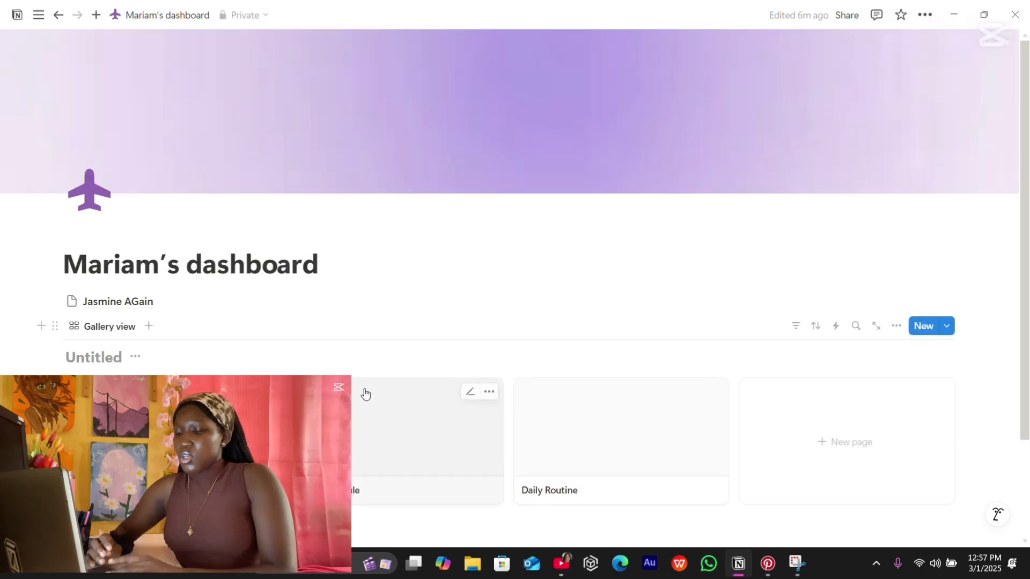
Switch to Pinterest and change the search to "purple aesthetic"
mouse_move(767, 563)
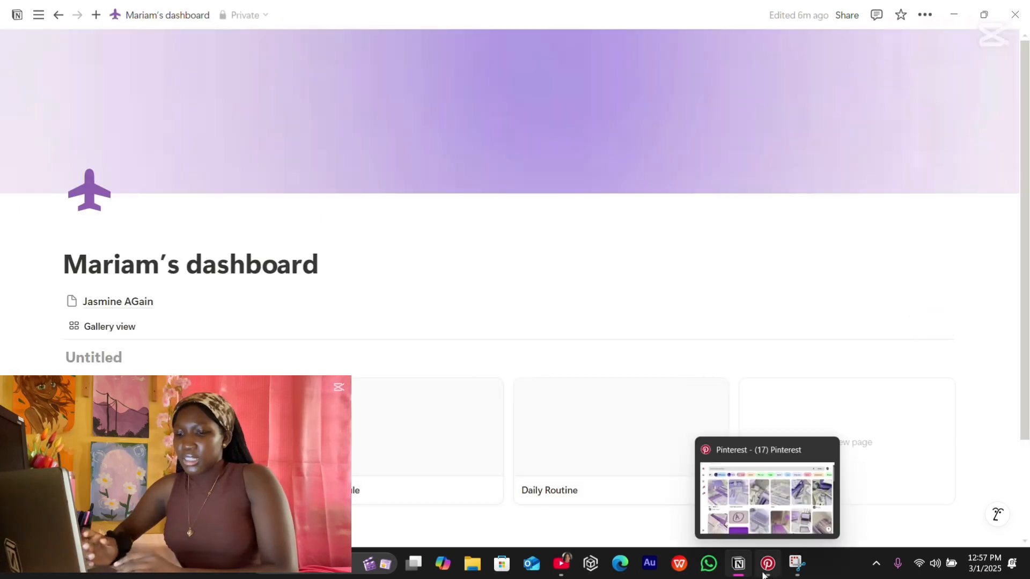
click(793, 512)
click(322, 56)
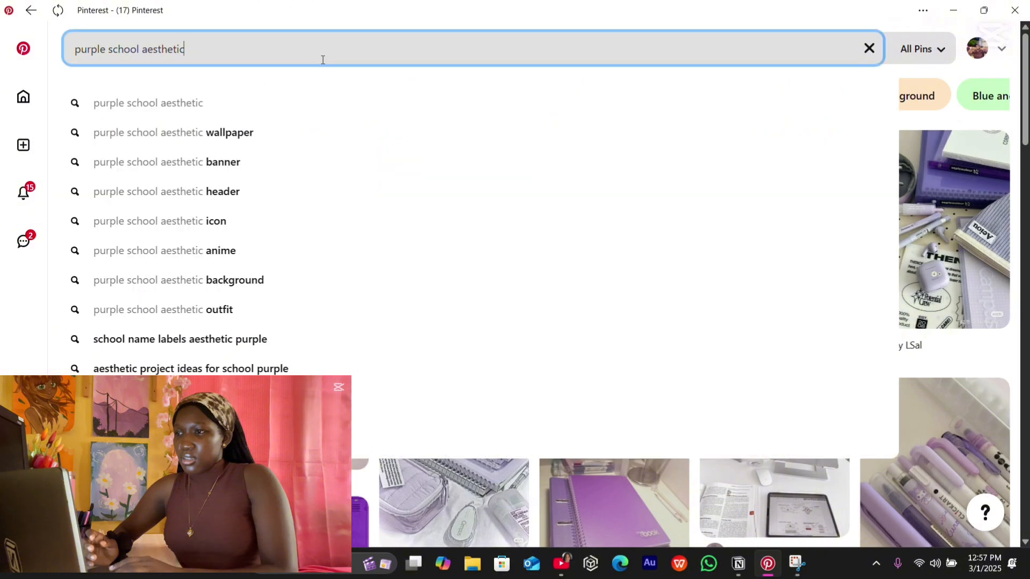
click(142, 49)
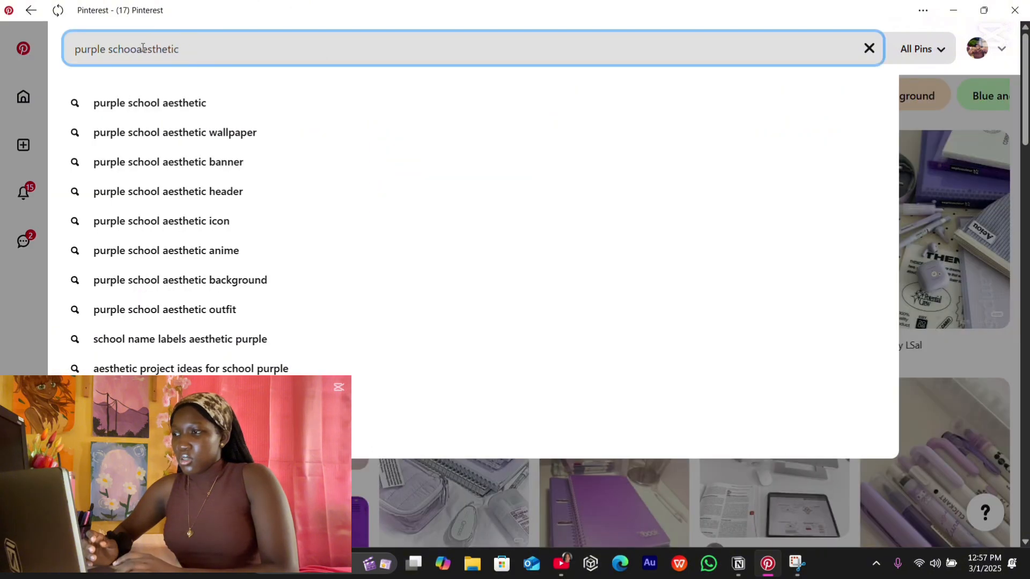
key(BackSpace)
key(BackSpace)
key(BackSpace)
key(BackSpace)
key(BackSpace)
key(Return)
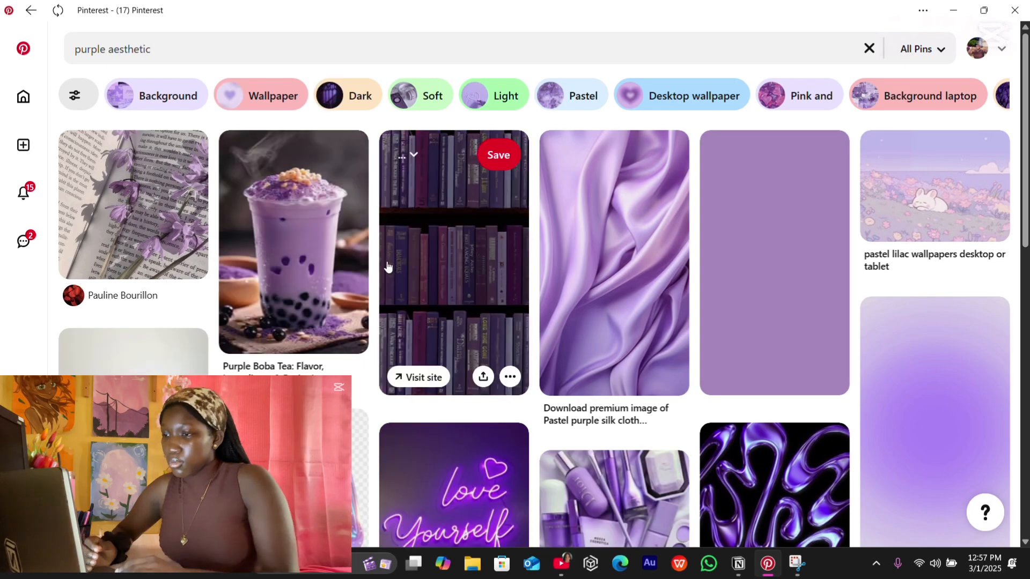
Copy the image link of the purple scooter pin and switch back to the Notion dashboard
scroll(389, 266, down, 3)
scroll(388, 266, down, 6)
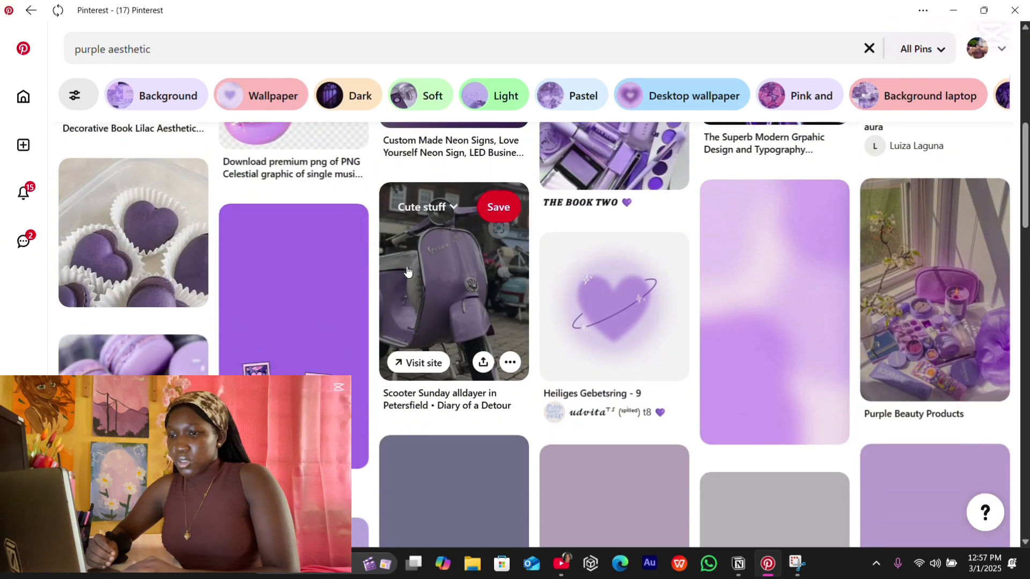
right_click(419, 278)
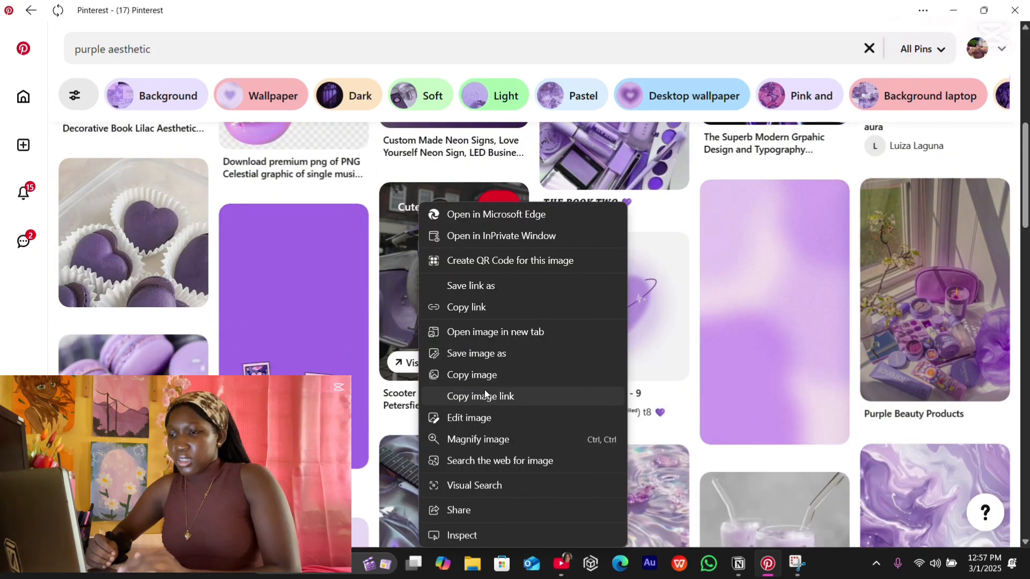
click(484, 396)
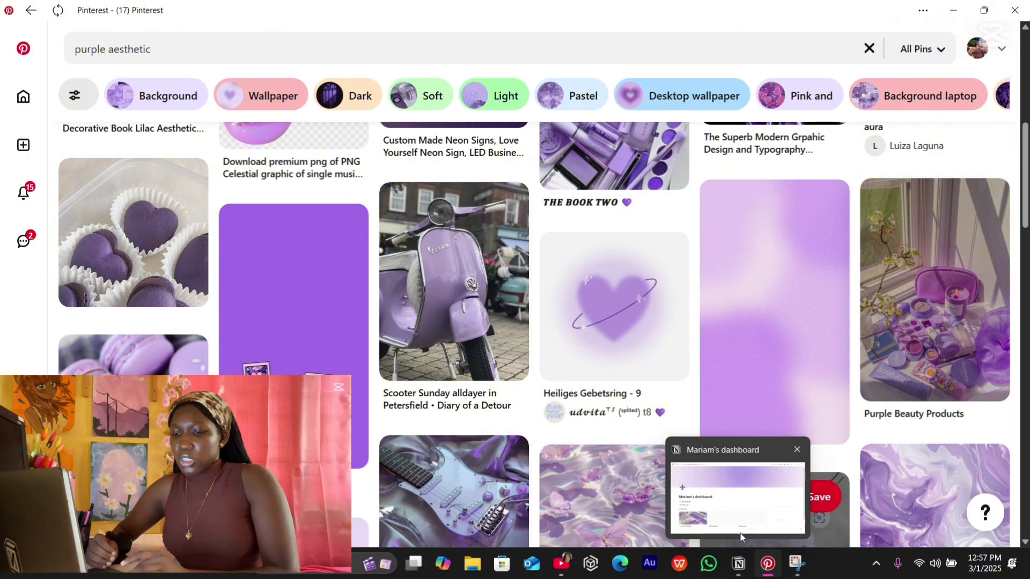
click(738, 563)
Open the Work Schedule card, embed the copied scooter picture by its link in an image block, and close the card
click(433, 460)
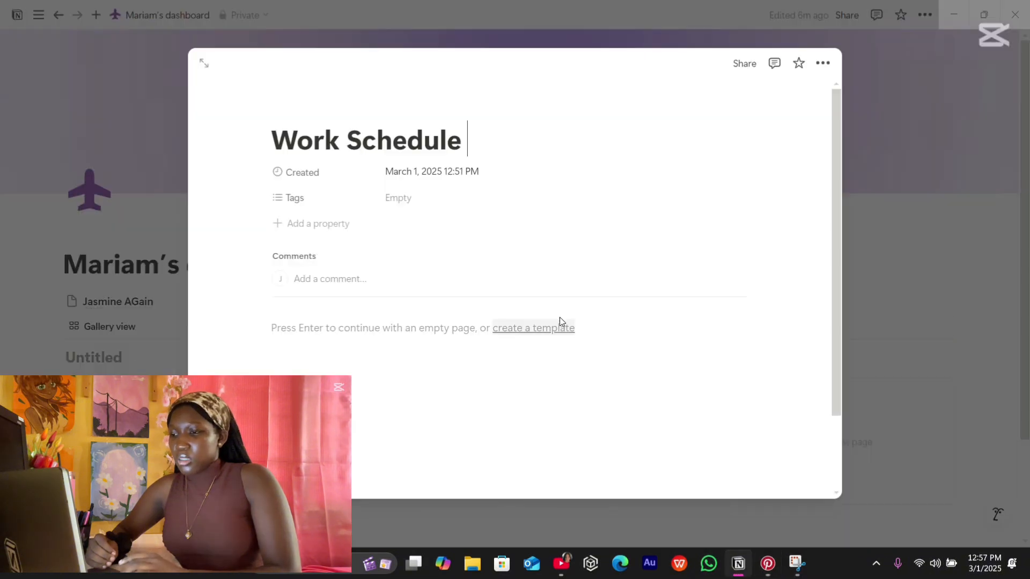
key(Return)
text(/ima)
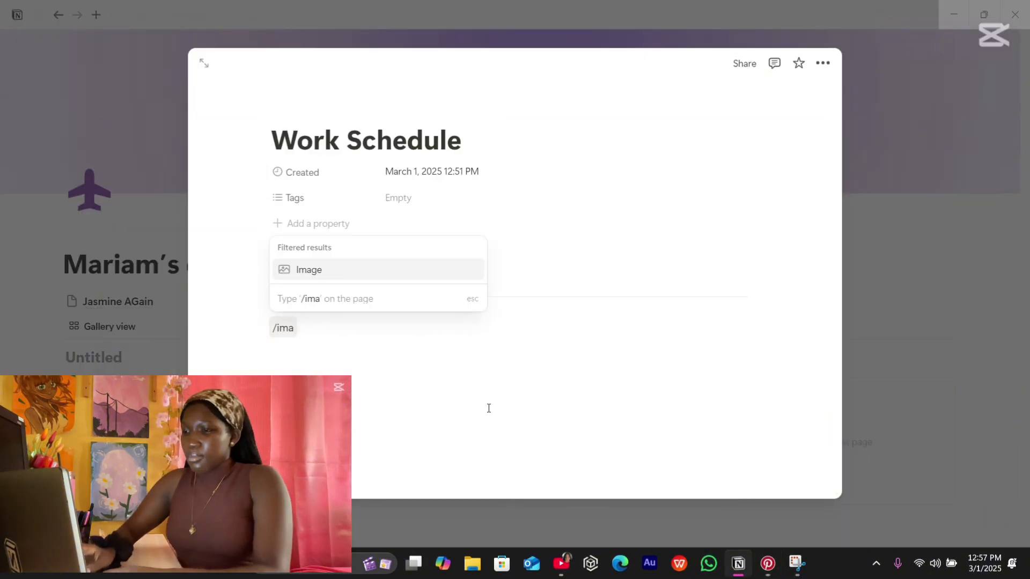
key(Return)
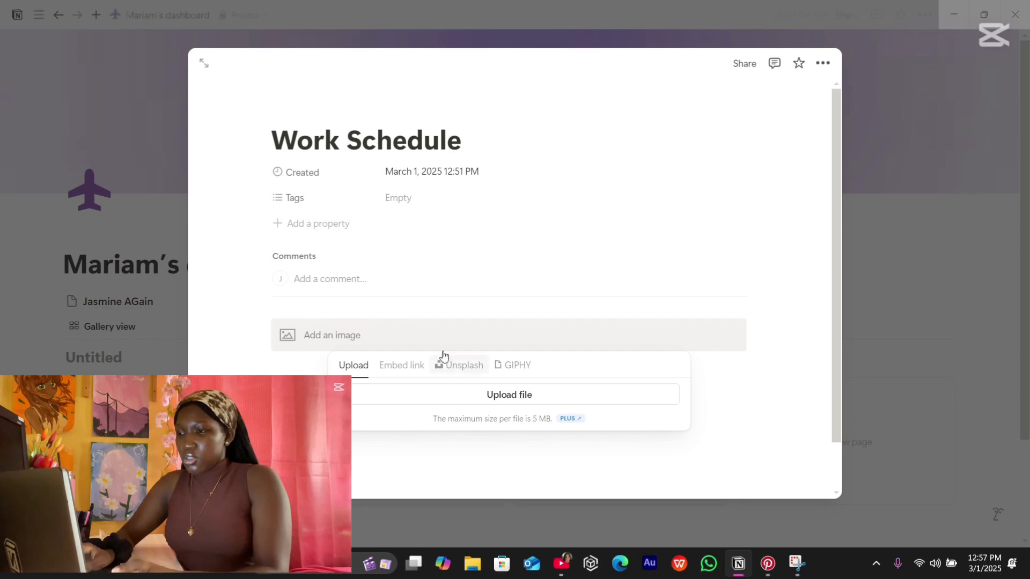
click(414, 367)
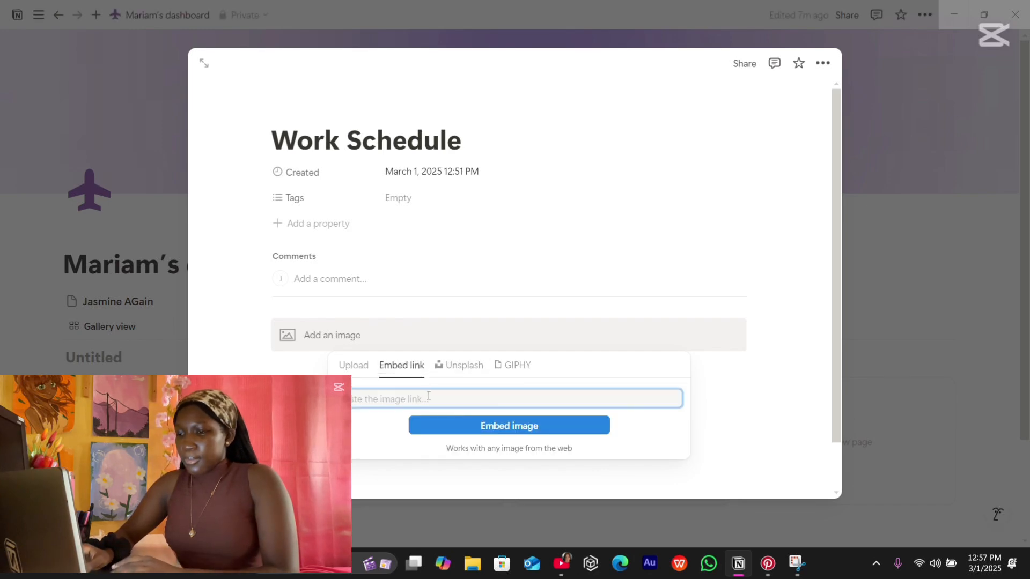
key(ctrl+v)
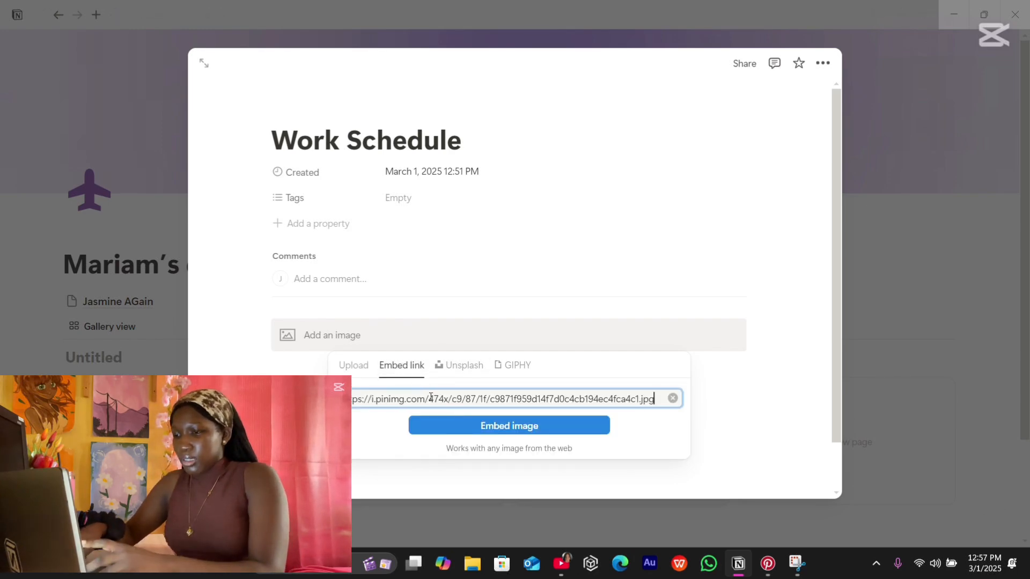
click(453, 427)
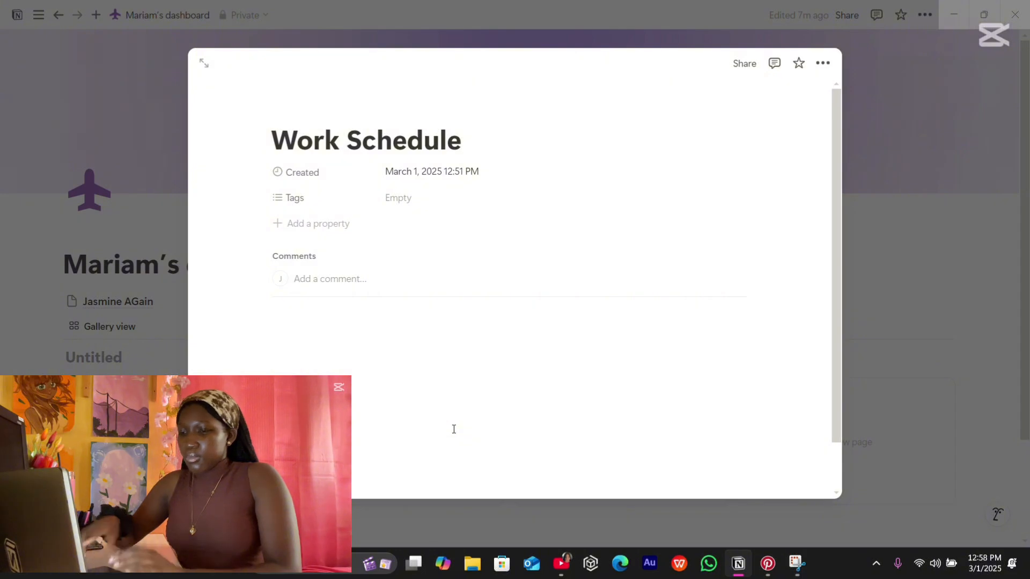
click(961, 236)
Delete the Daily Routine card from the gallery
scroll(427, 432, down, 2)
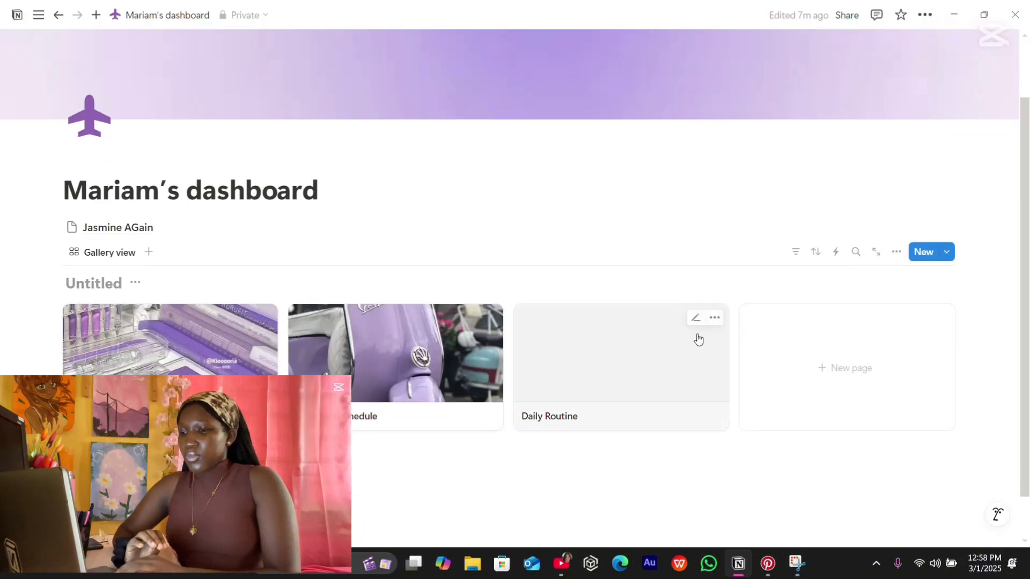
click(714, 317)
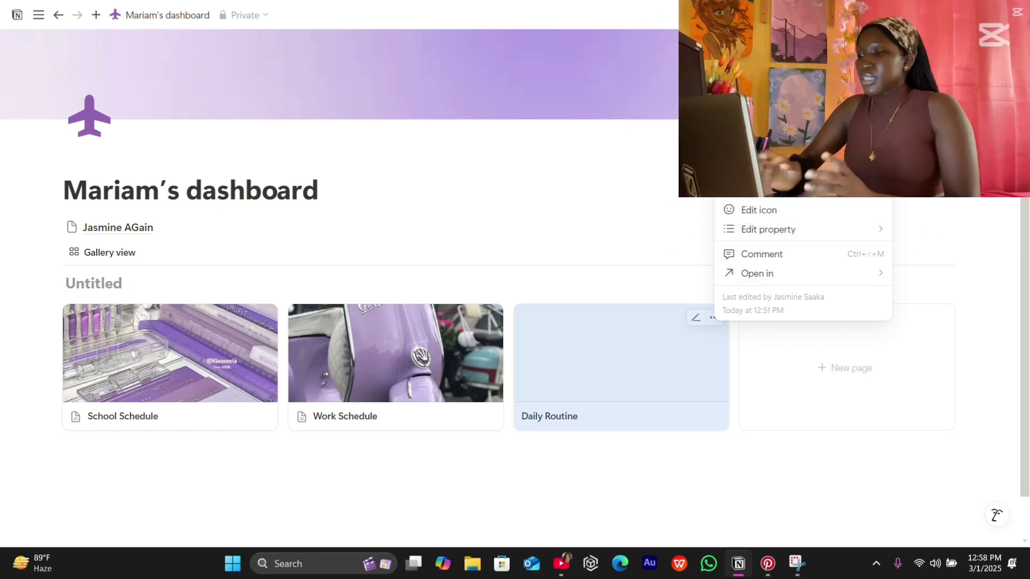
key(Delete)
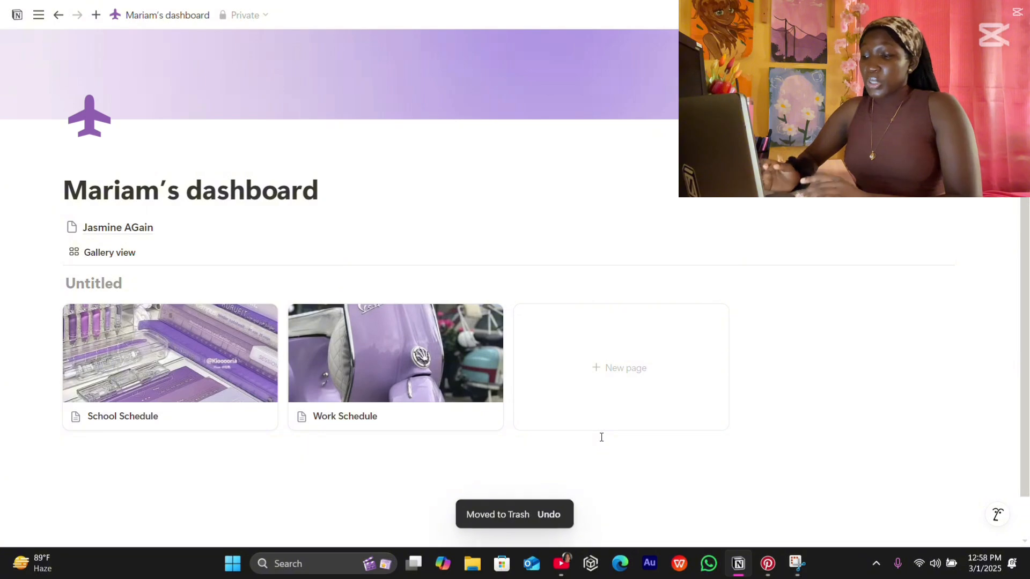
Add a quote block below the gallery reading "If your dreams do not scare you then they are not big enough"
click(101, 460)
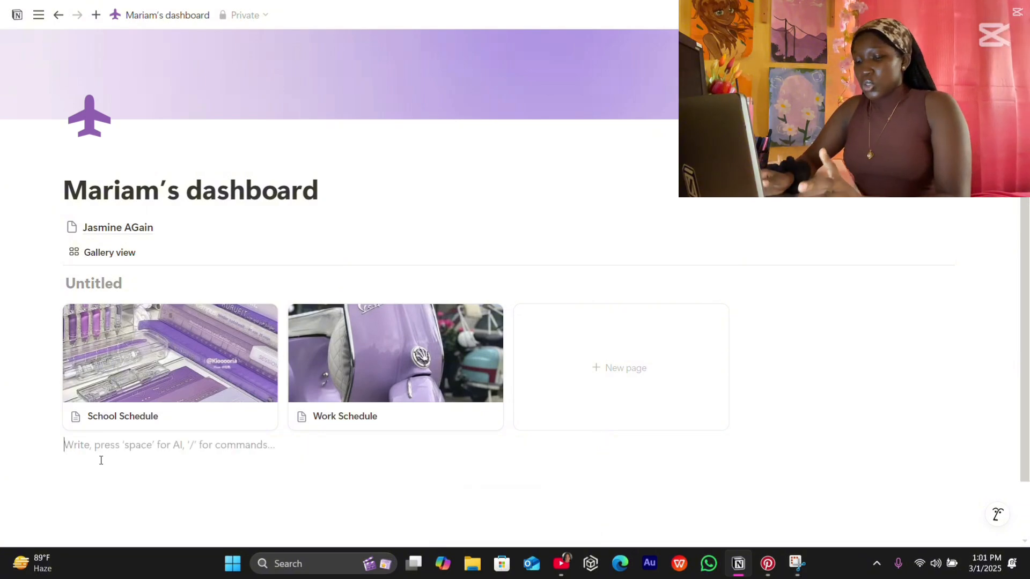
text(/)
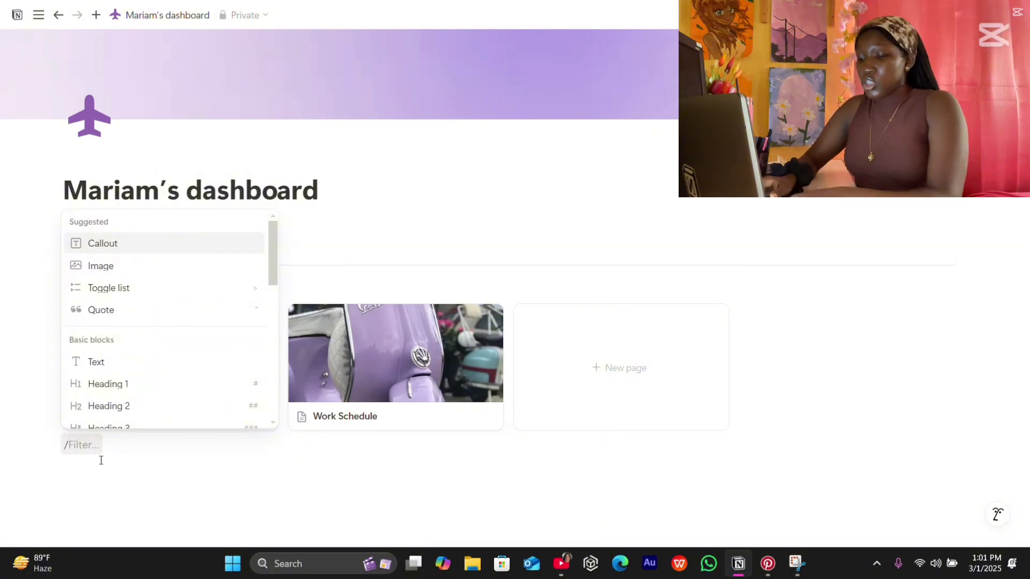
text(quo)
key(Return)
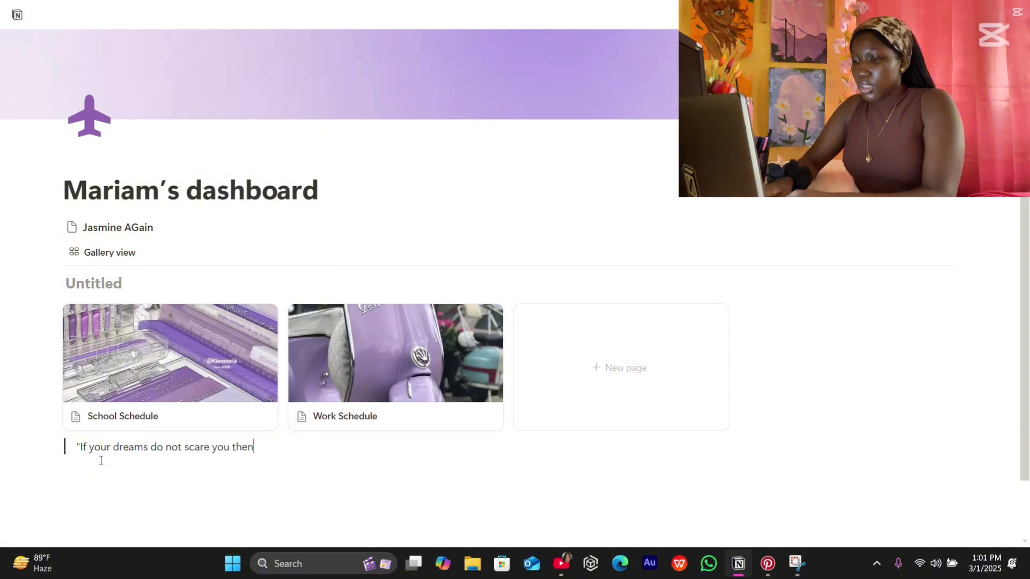
text(e not bi)
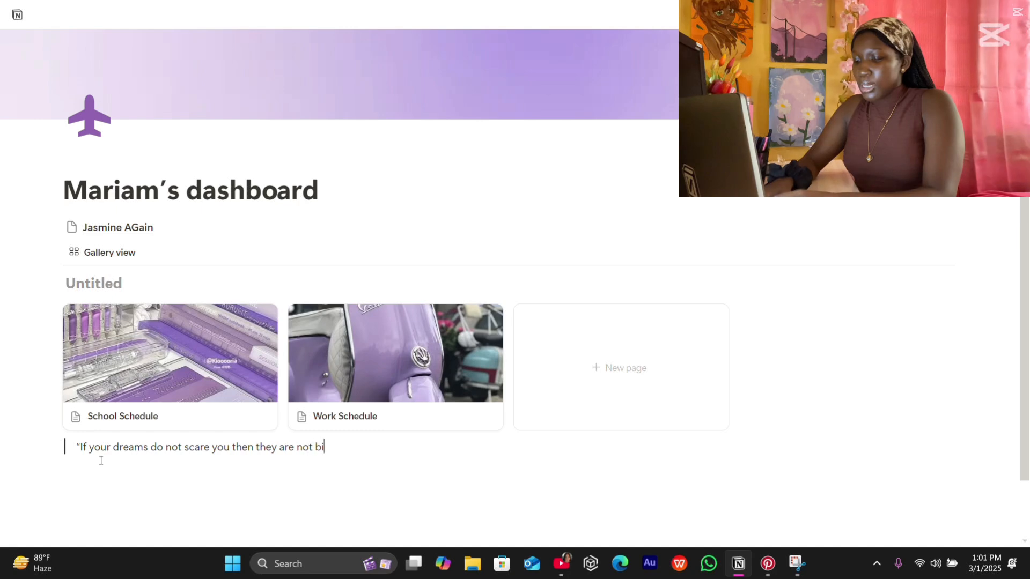
text(g enough)
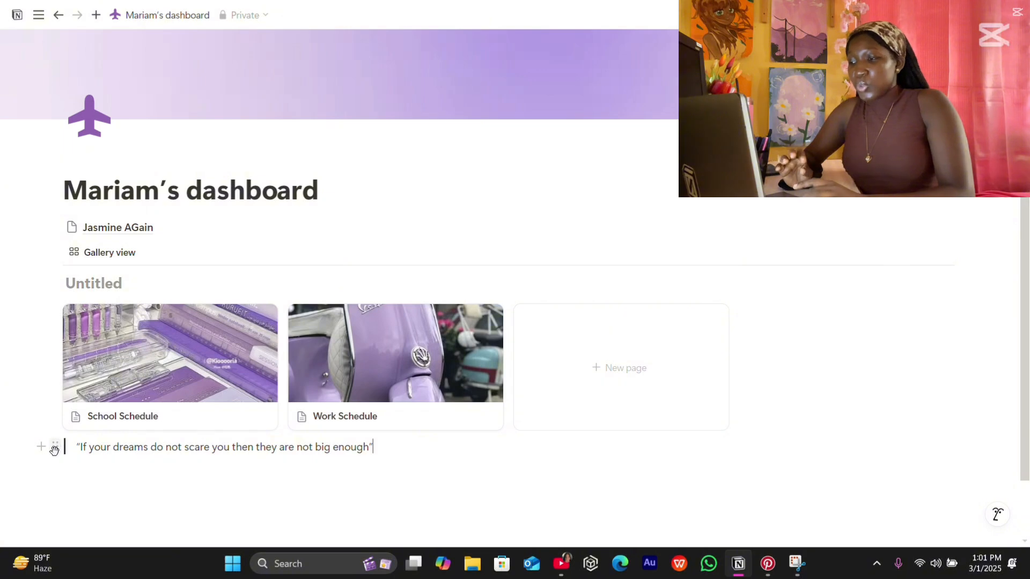
Turn the dreams quote block into a callout
click(54, 449)
mouse_move(93, 480)
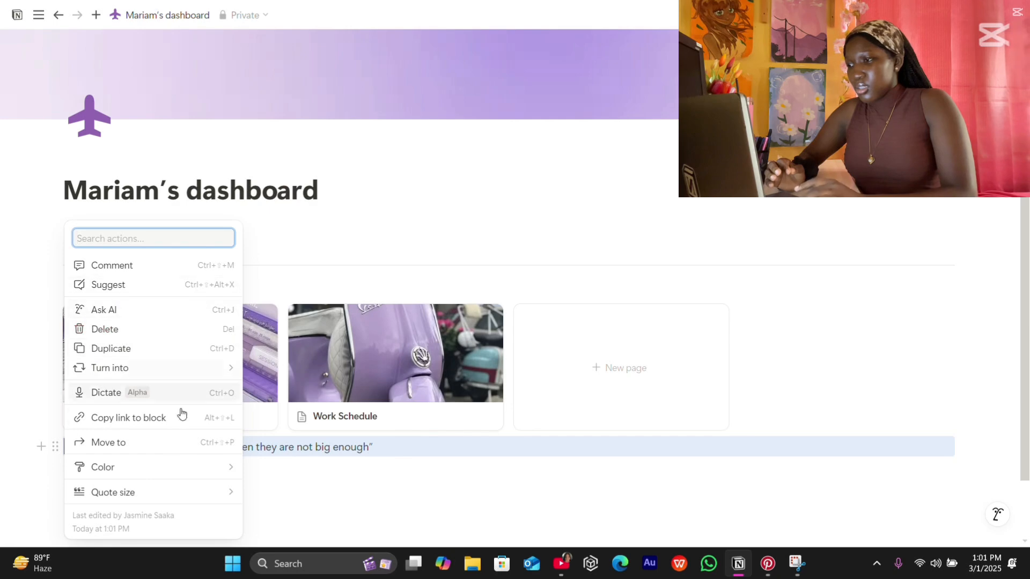
click(58, 446)
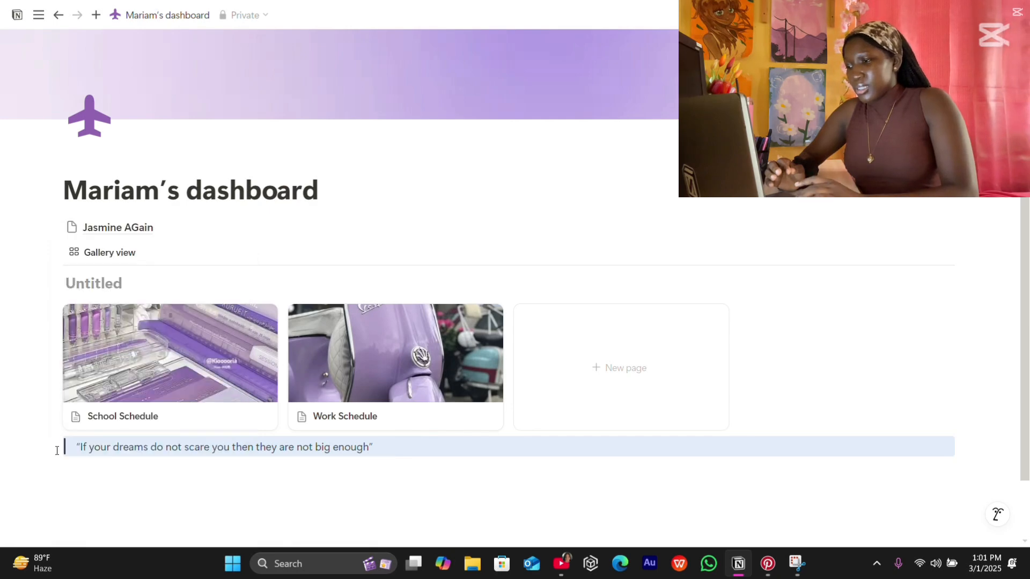
click(55, 446)
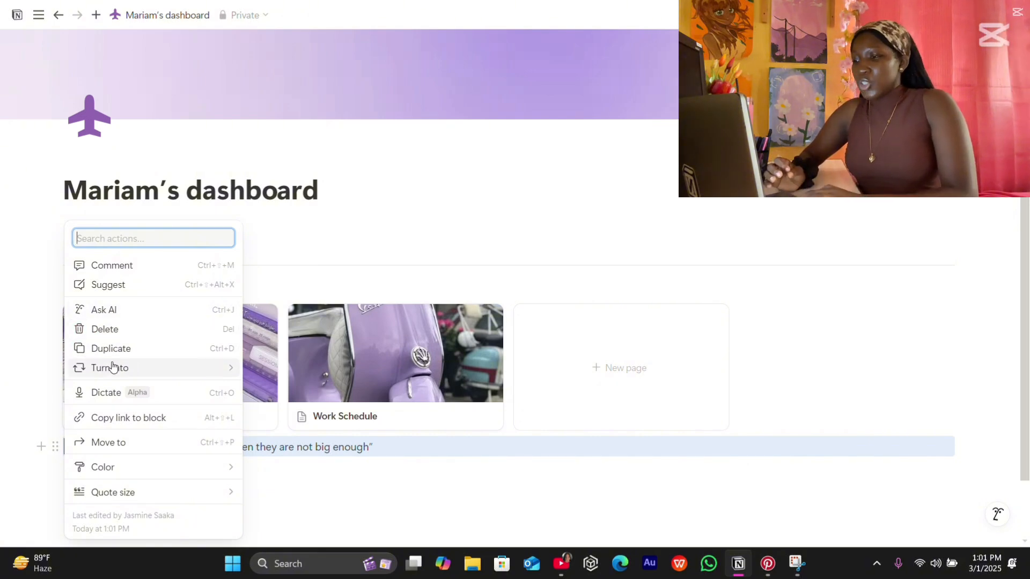
mouse_move(113, 367)
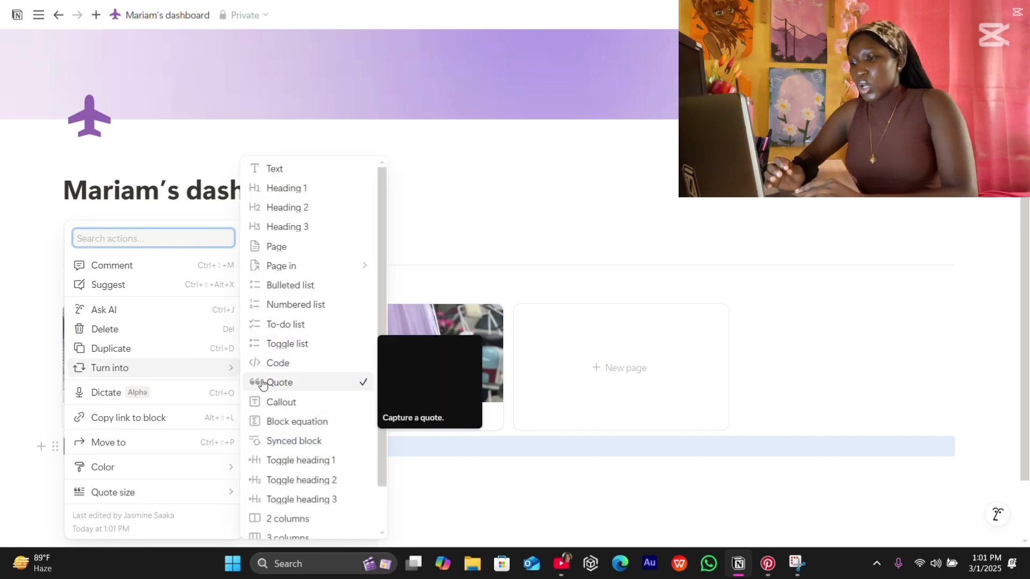
click(281, 401)
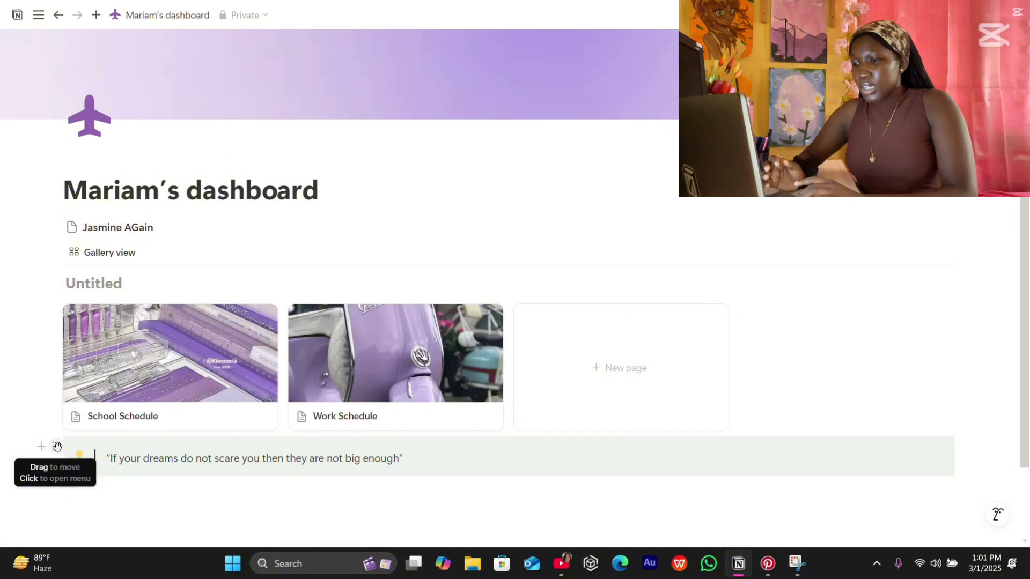
Convert the callout holding the dreams quote into a page
click(56, 446)
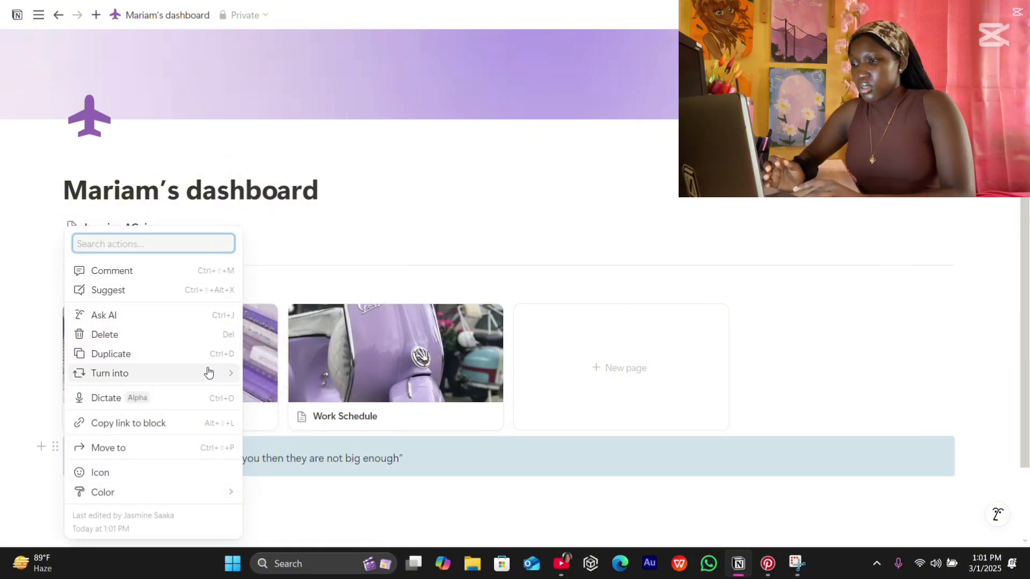
mouse_move(208, 373)
scroll(306, 384, down, 1)
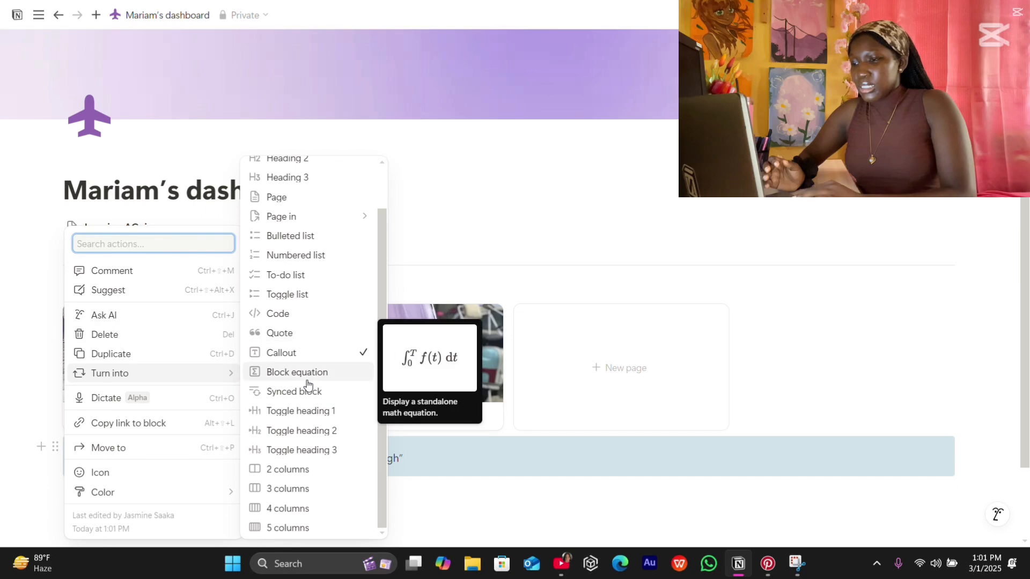
scroll(307, 384, up, 2)
click(280, 248)
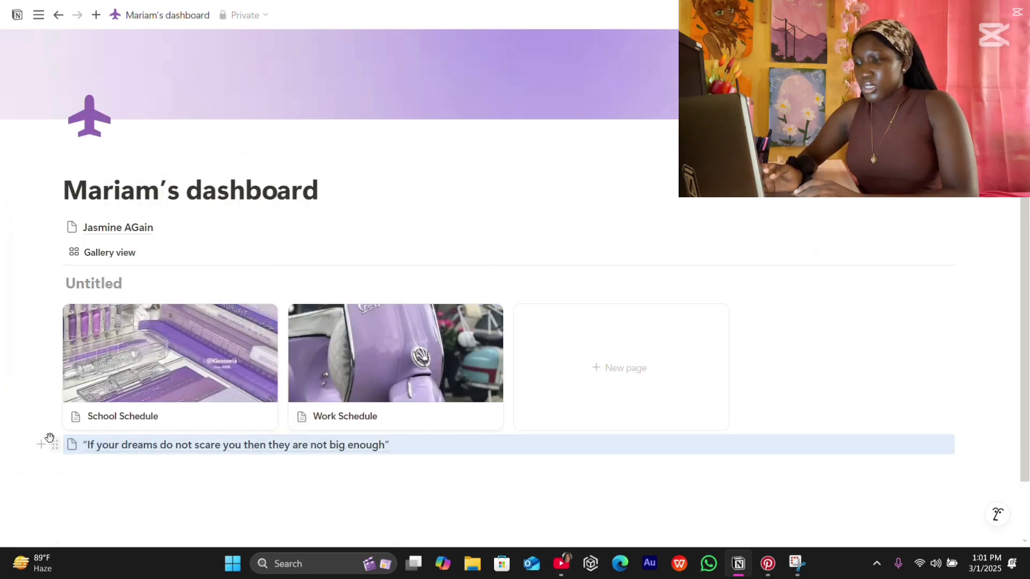
Turn the dreams page block back into a quote
click(55, 445)
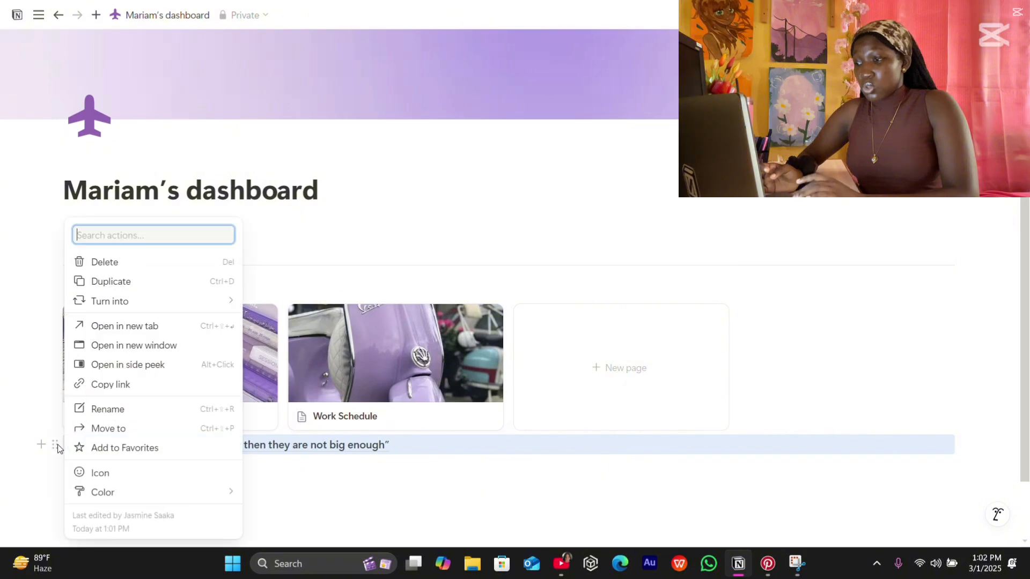
mouse_move(225, 302)
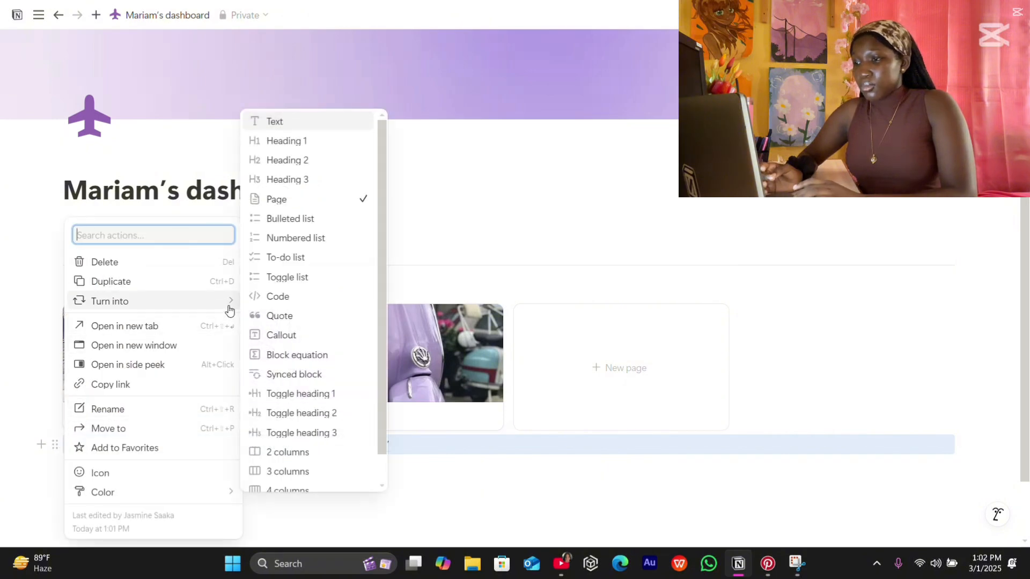
click(285, 315)
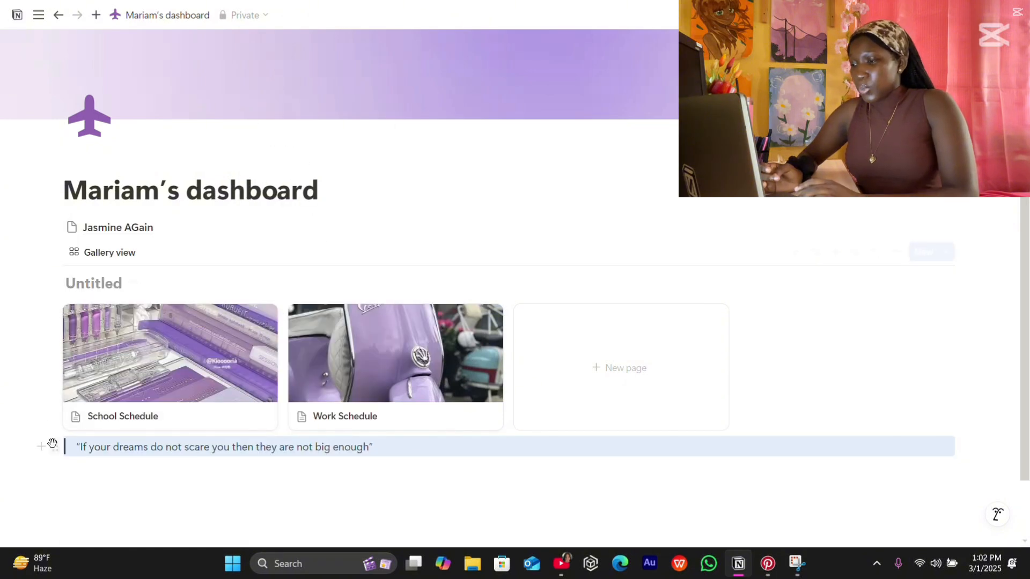
Give the quote block a purple background
click(56, 446)
mouse_move(90, 467)
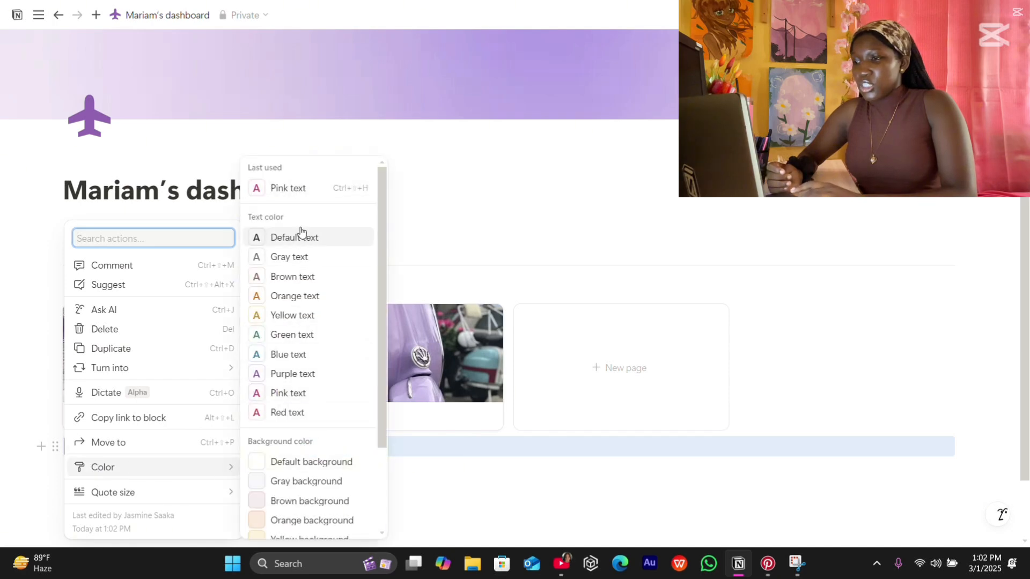
scroll(294, 460, down, 3)
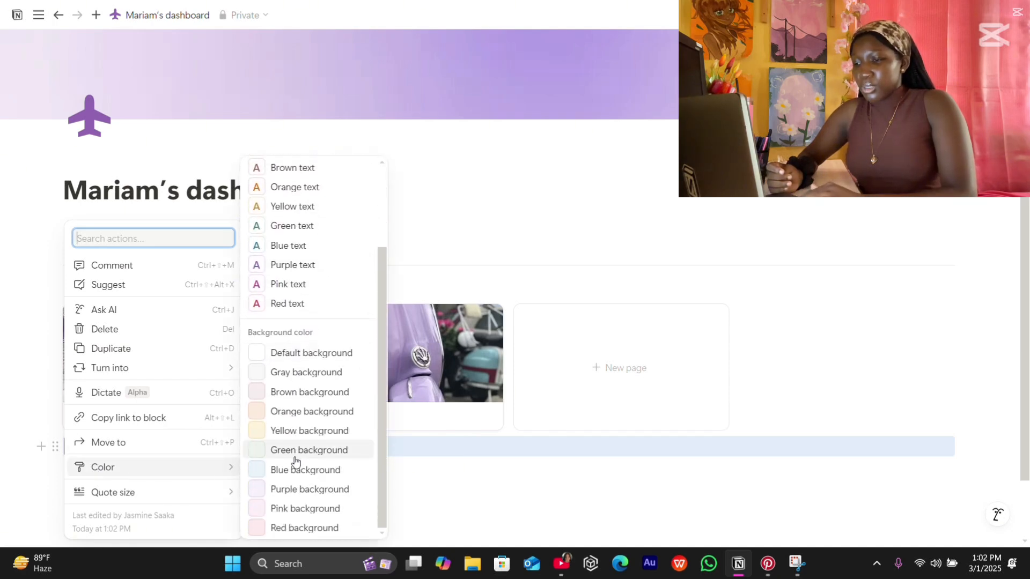
click(298, 488)
click(368, 510)
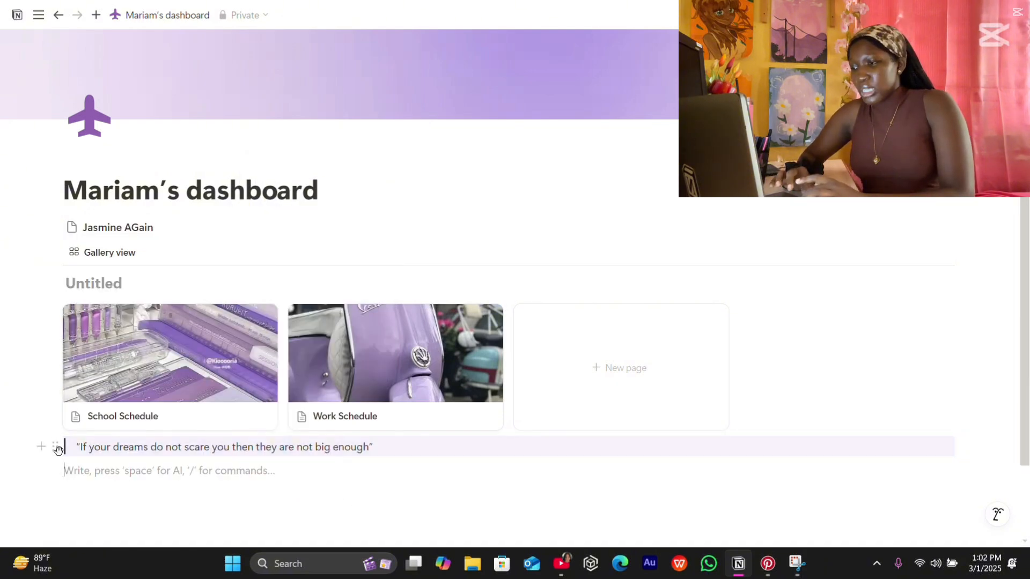
Move the purple quote block to a full-width row between the subpage link and the gallery
drag(55, 447, 68, 279)
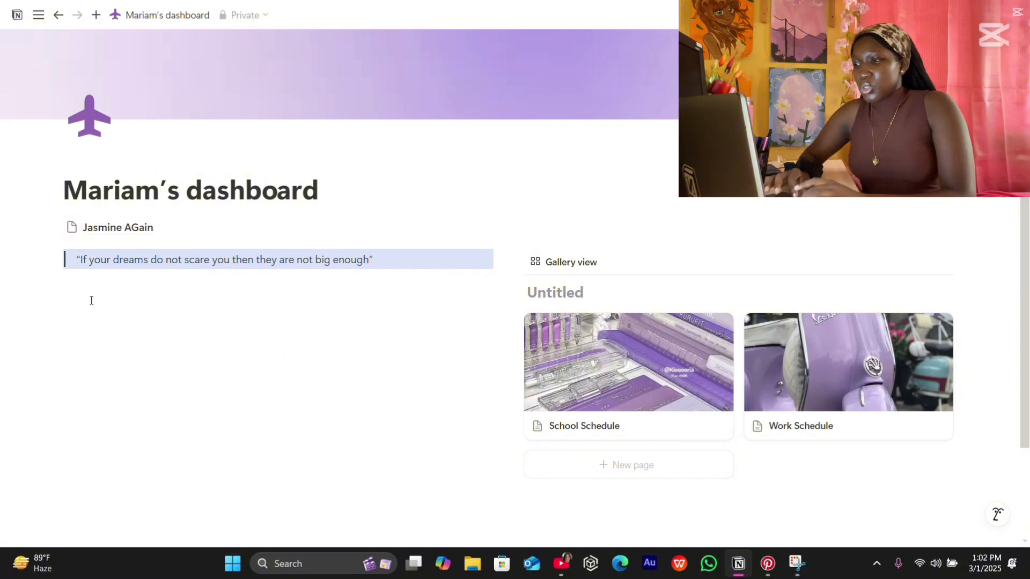
drag(55, 262, 903, 285)
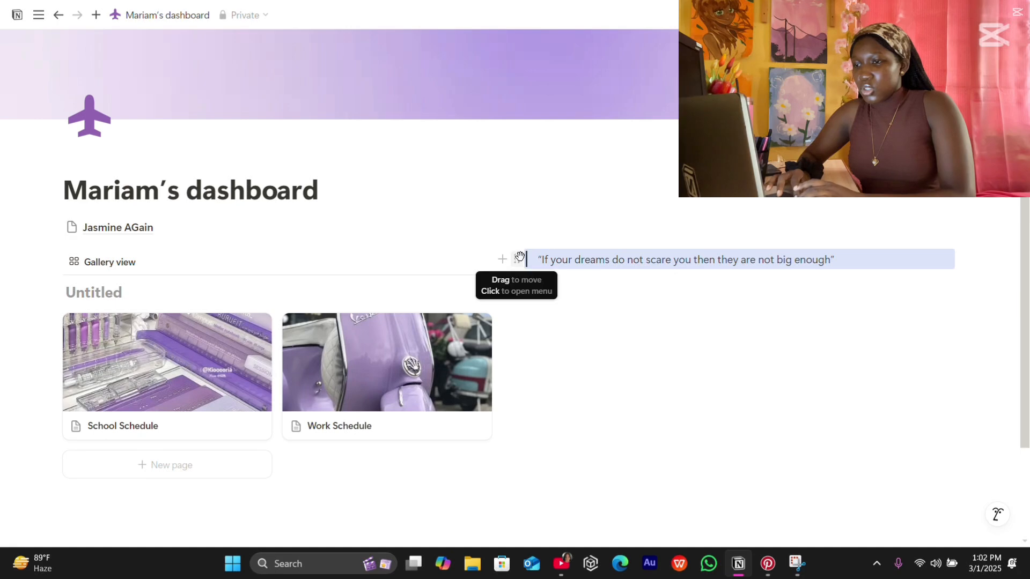
drag(452, 260, 166, 239)
click(789, 368)
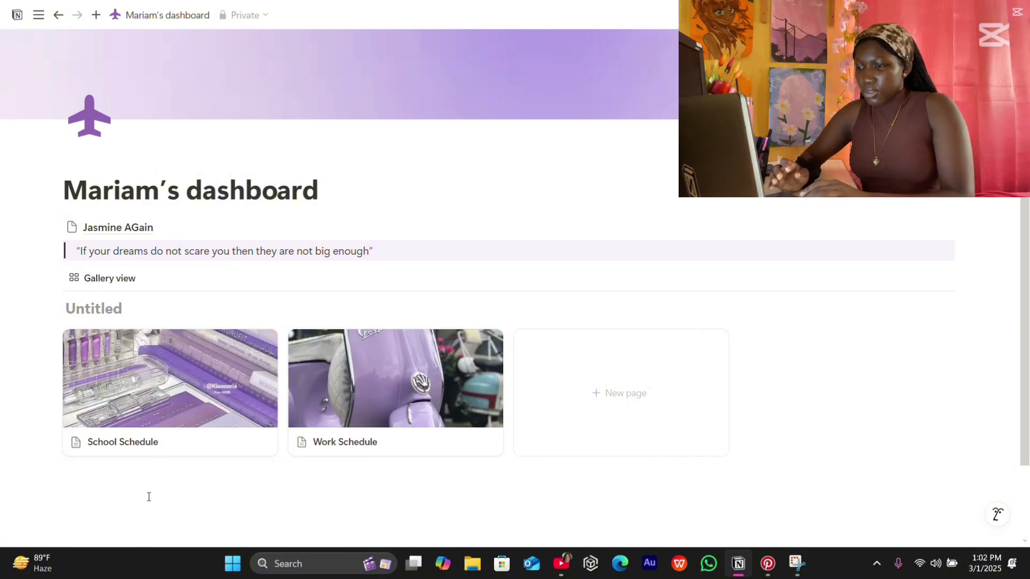
Insert an image block below the gallery and choose to embed its picture by link
text(/)
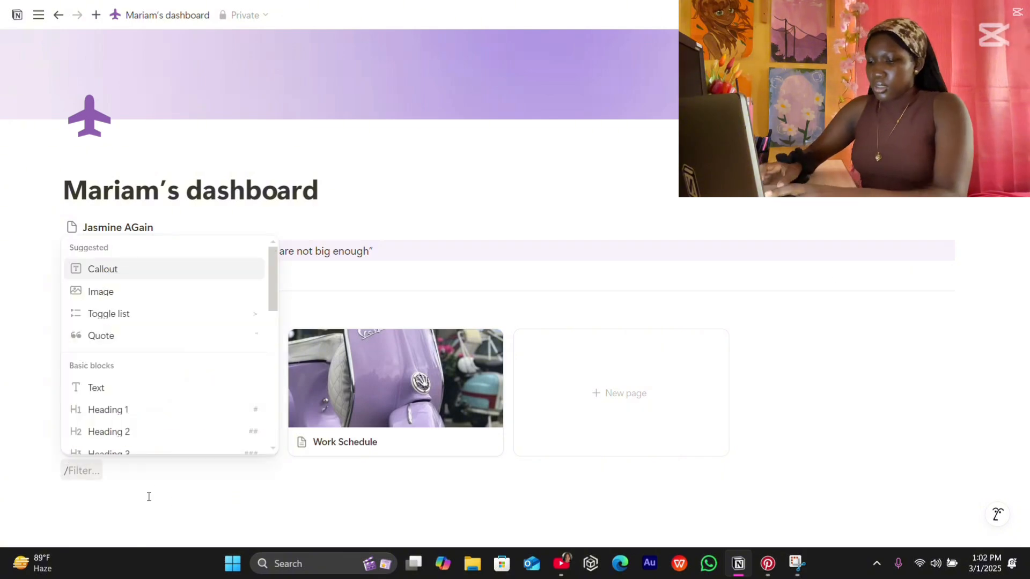
text(image)
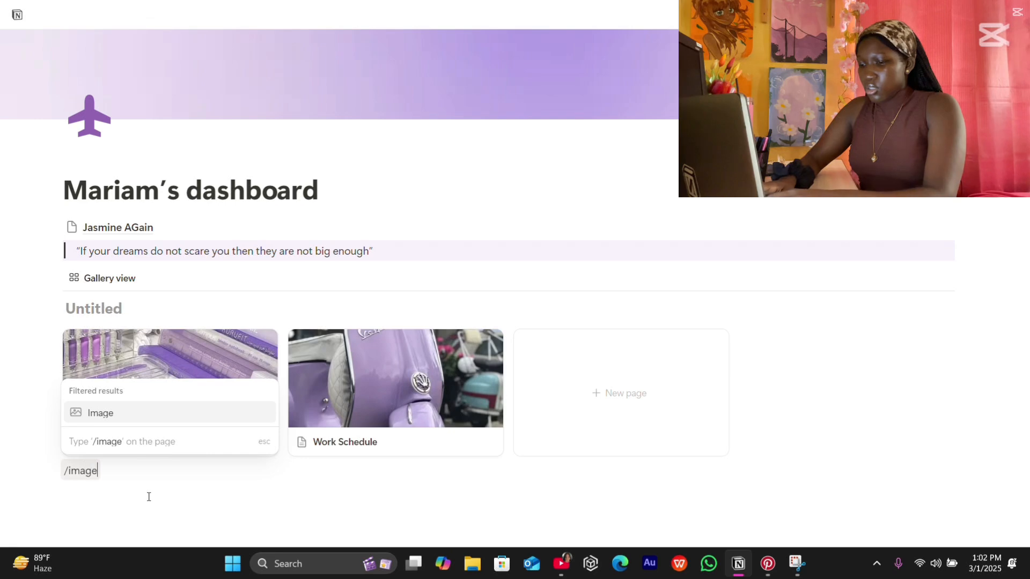
key(Return)
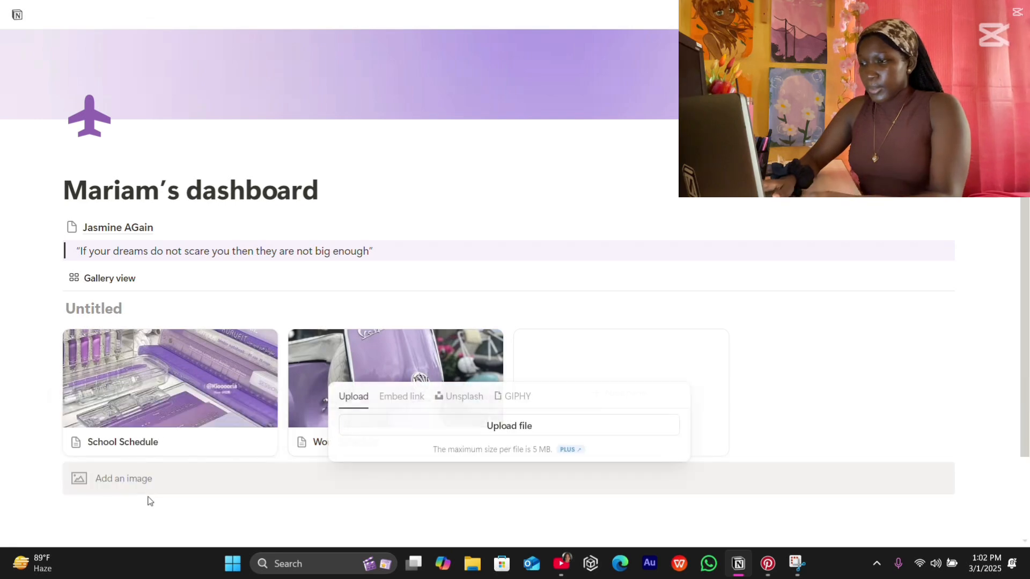
click(397, 397)
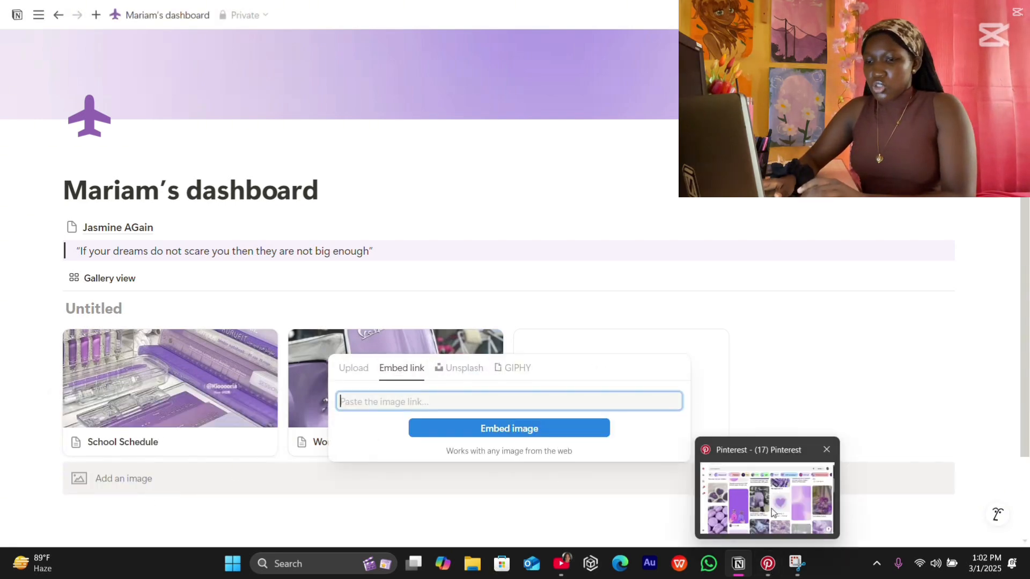
Switch to Pinterest and search for "purple stickers"
click(771, 573)
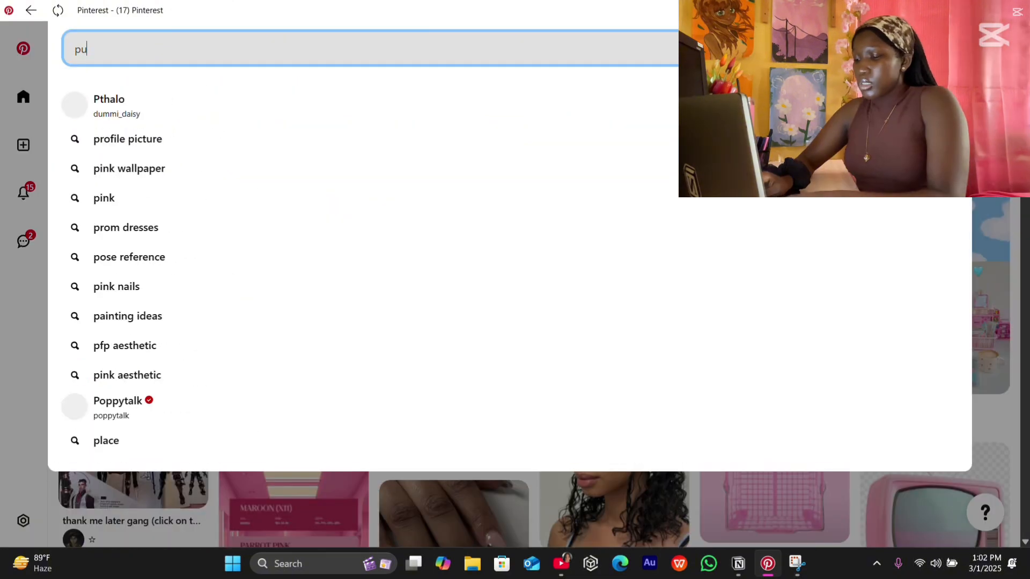
text(urple sti)
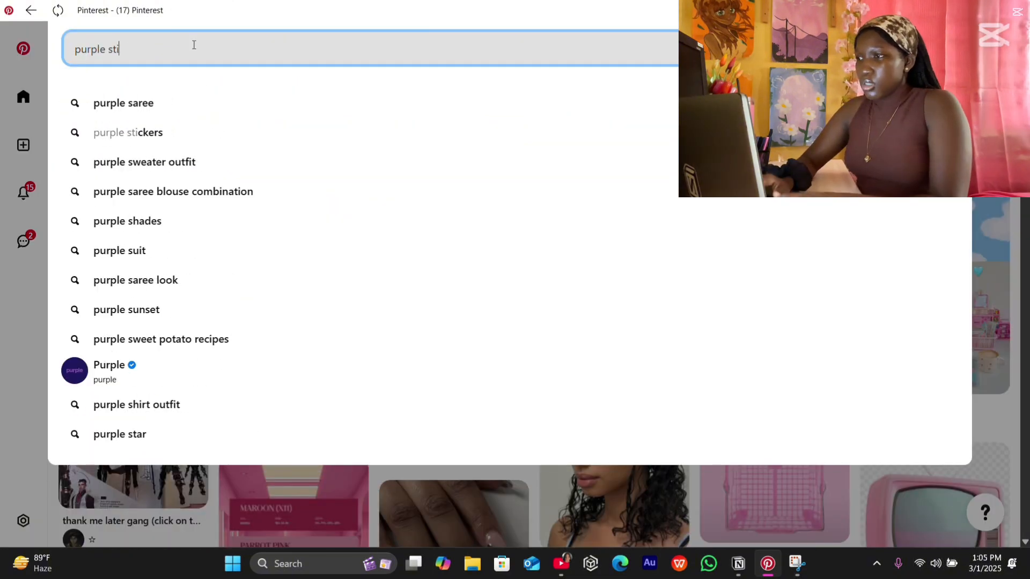
text(ckers)
key(Return)
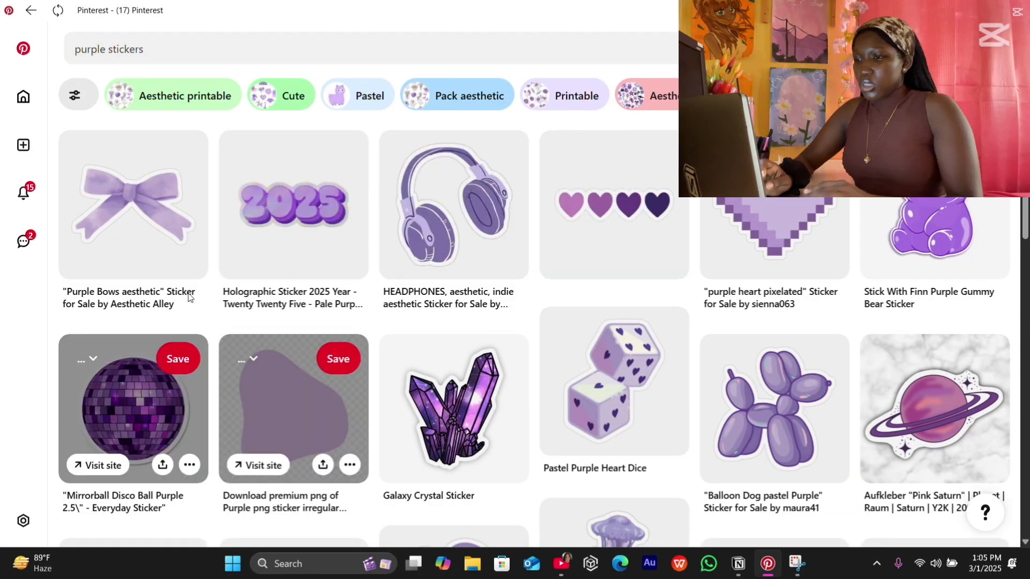
Copy the image link of the purple headphones sticker and switch back to the Notion dashboard
right_click(423, 239)
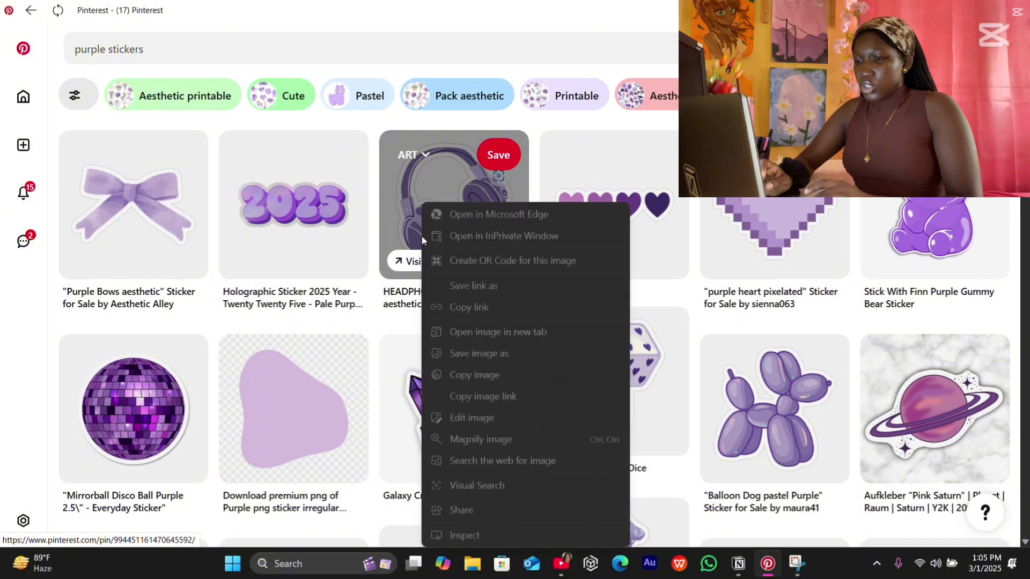
click(490, 396)
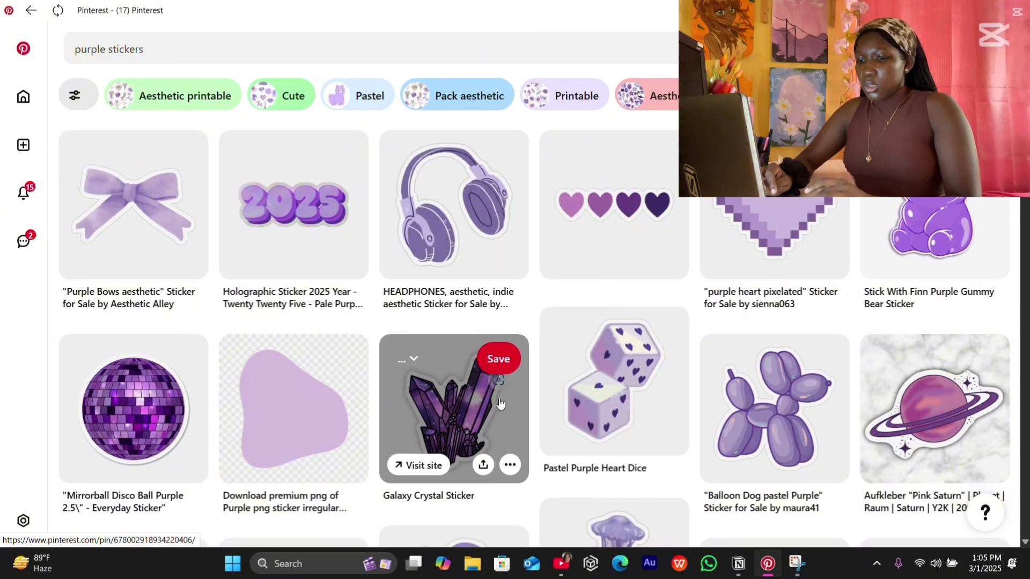
click(738, 563)
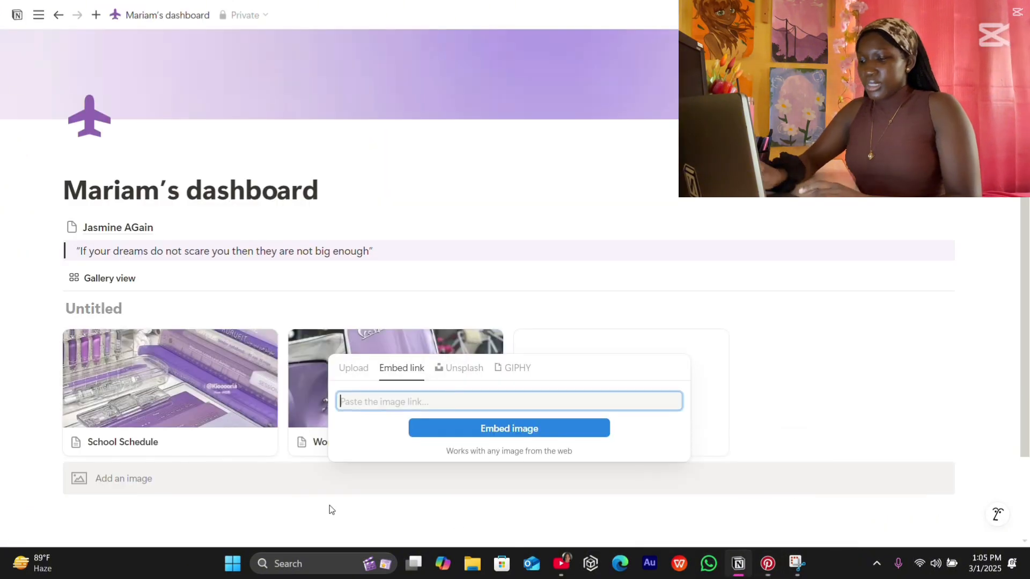
Embed the headphones sticker in the image block below the gallery using the copied link
key(ctrl+v)
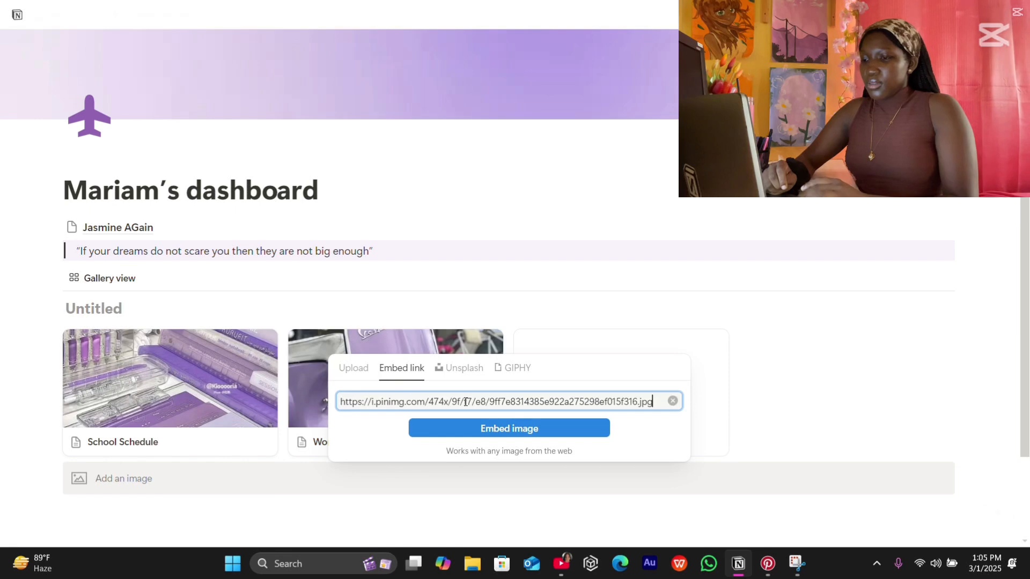
click(420, 429)
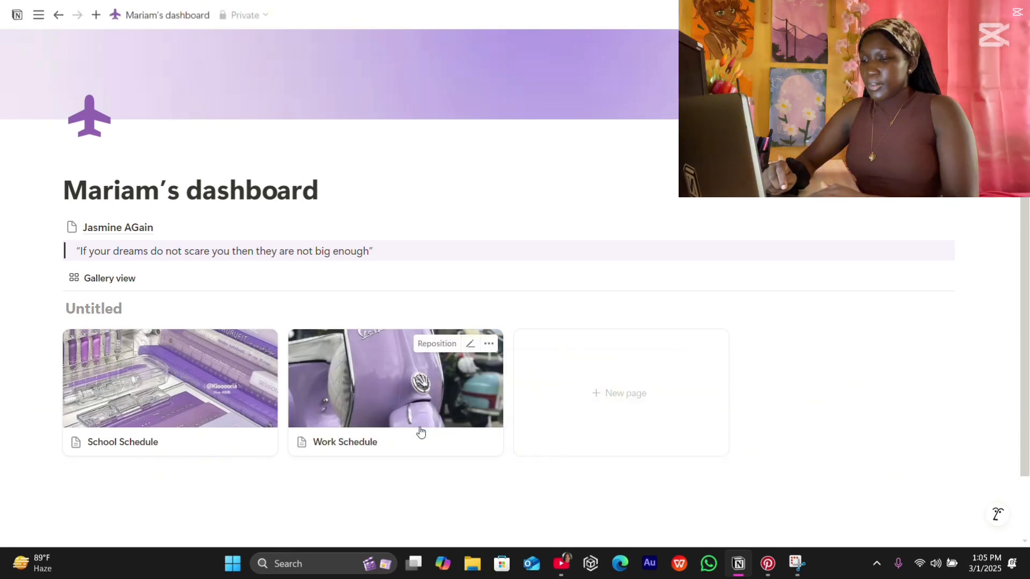
scroll(420, 432, down, 2)
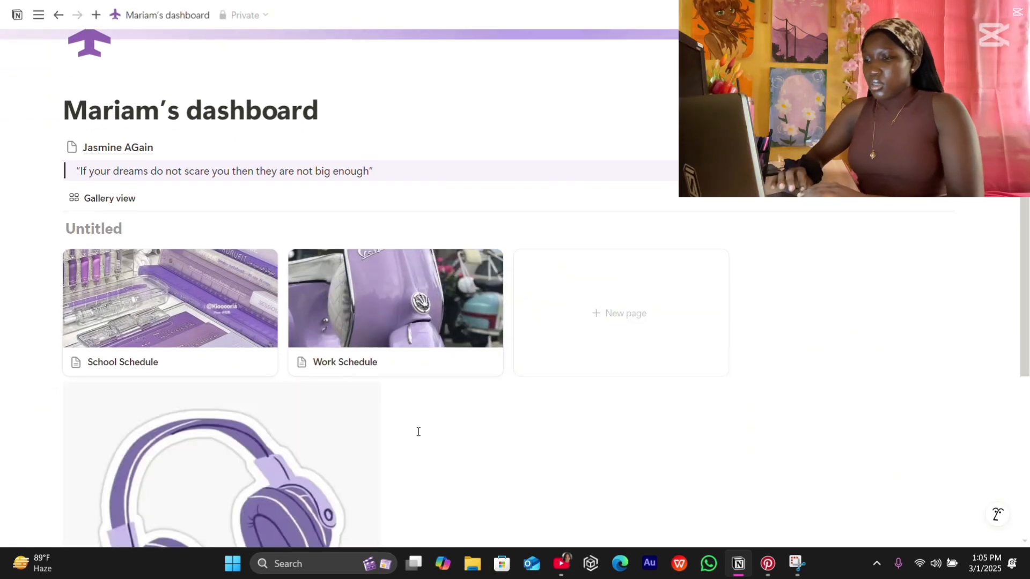
Shrink the headphones sticker and place it in a narrow column beside the schedule gallery
scroll(387, 443, down, 4)
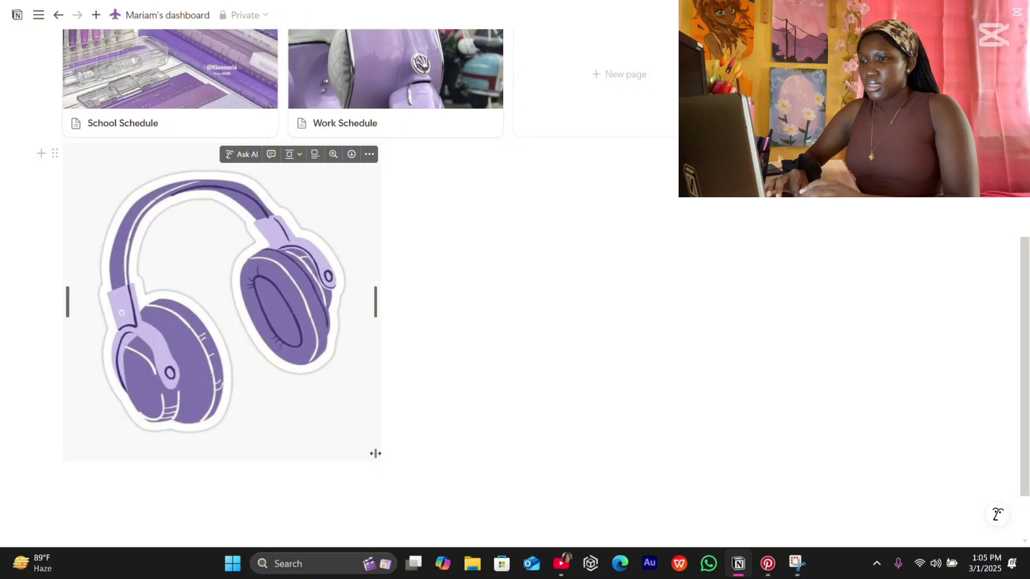
drag(376, 454, 290, 391)
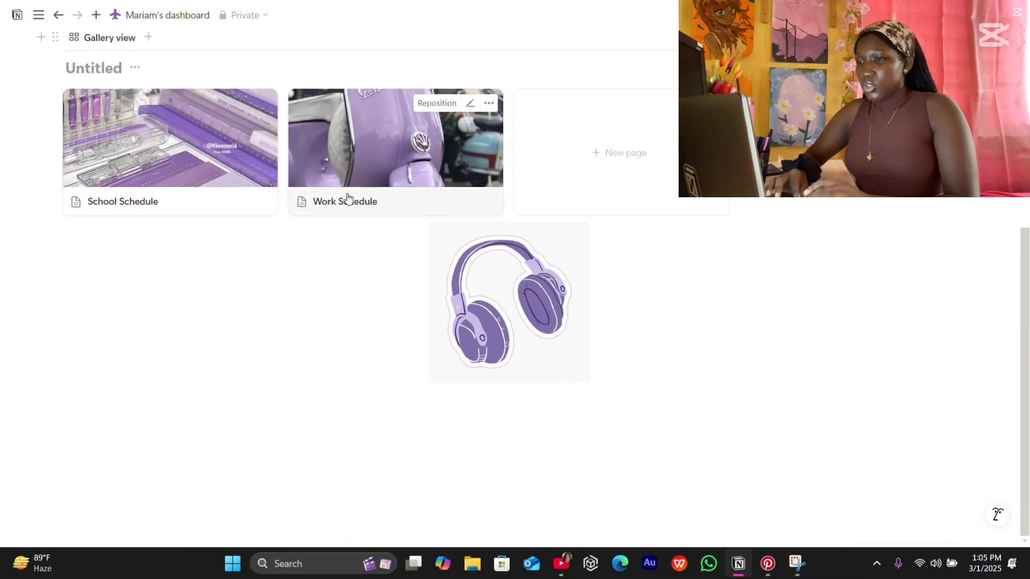
drag(420, 232, 35, 106)
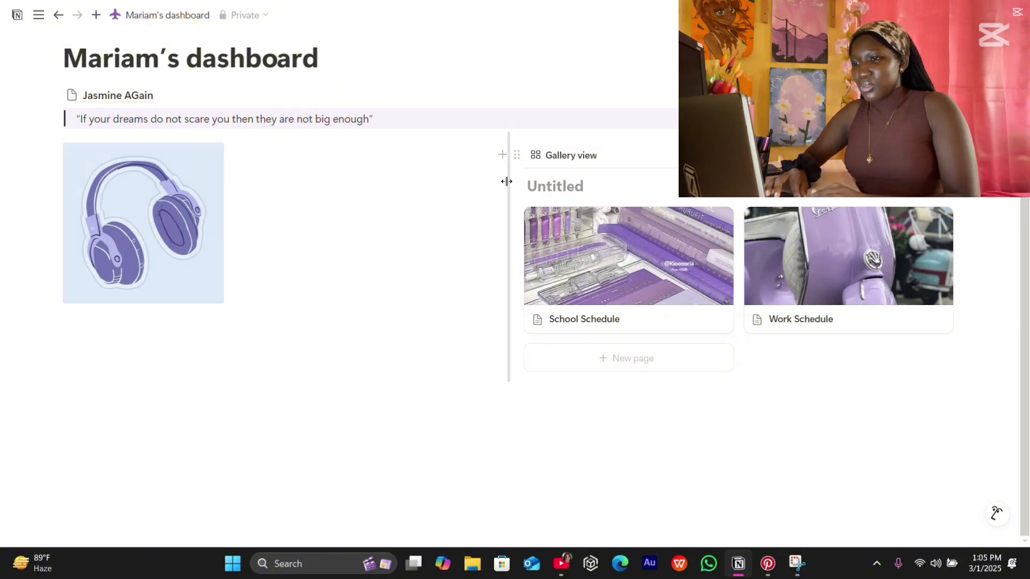
drag(507, 181, 299, 181)
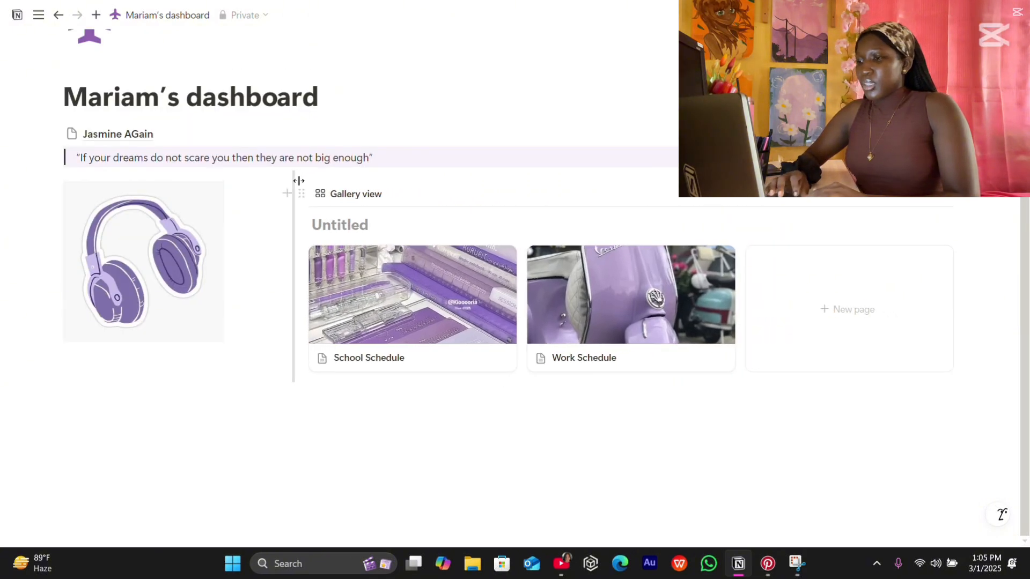
Add a quote block below the headphones sticker and gallery reading "Discipline is the key to success"
click(110, 390)
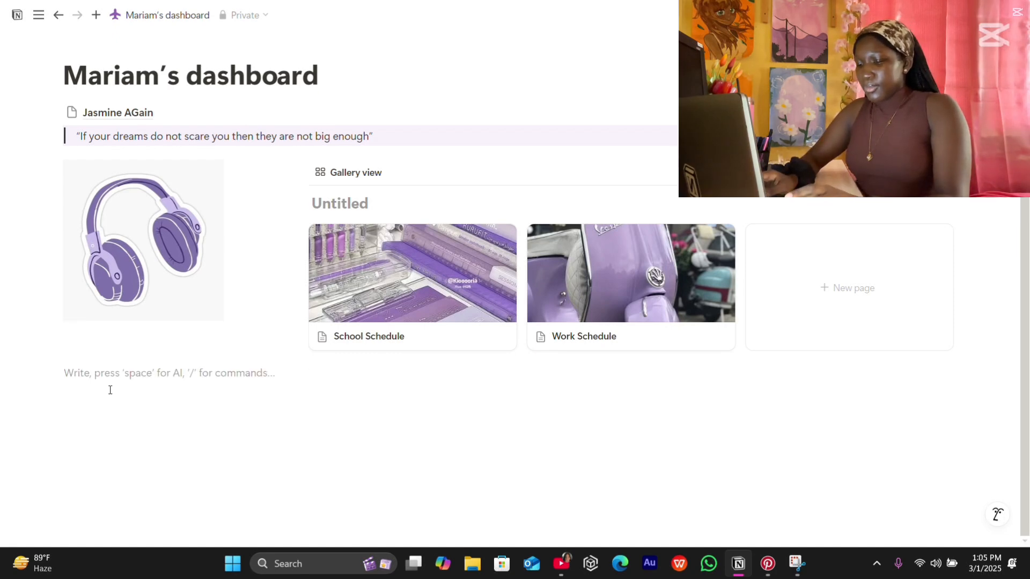
text(/)
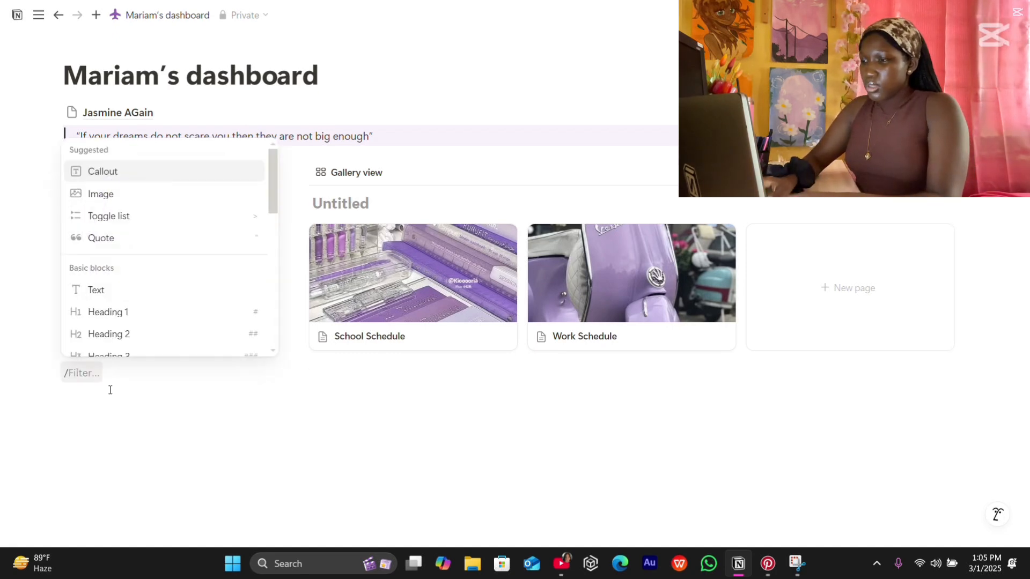
text(quot)
key(Return)
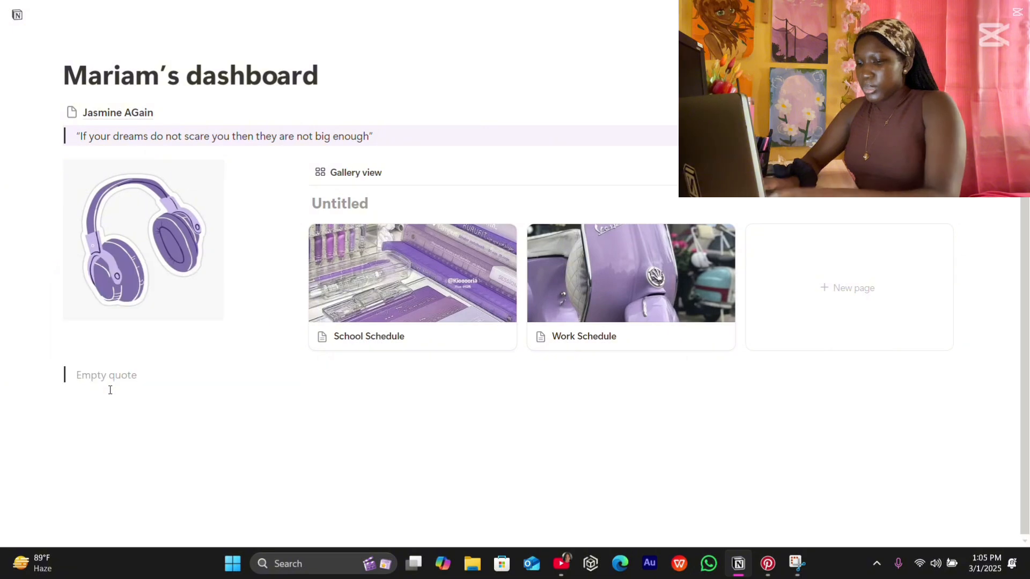
text(Discipline is the key)
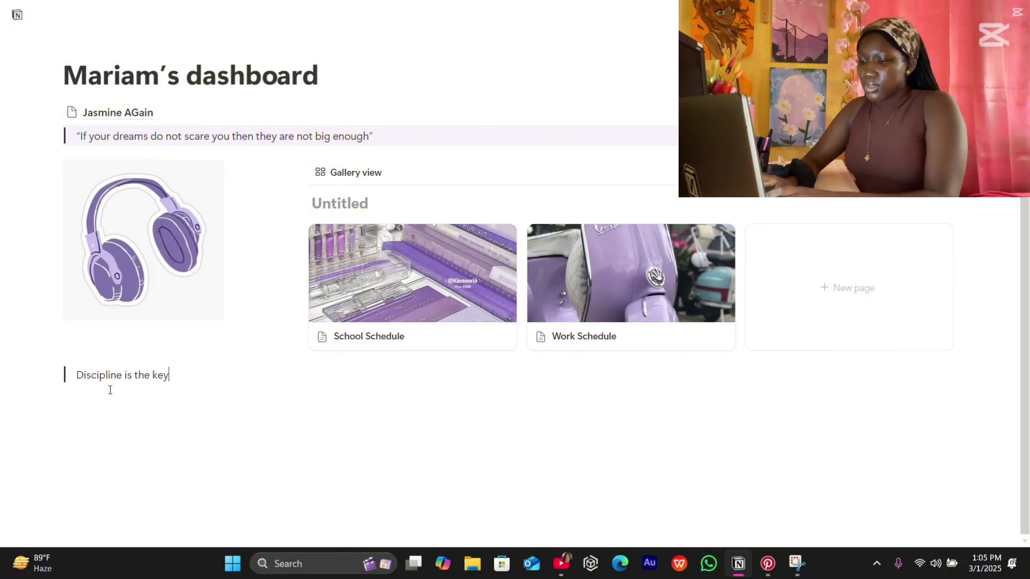
text( to success)
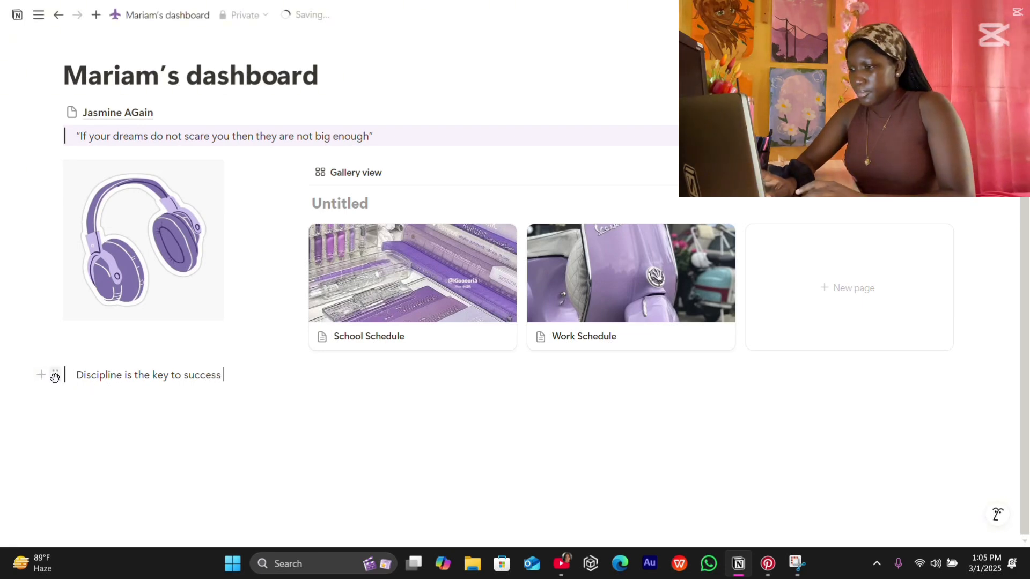
Give the "Discipline is the key to success" quote a purple background
click(55, 375)
mouse_move(97, 463)
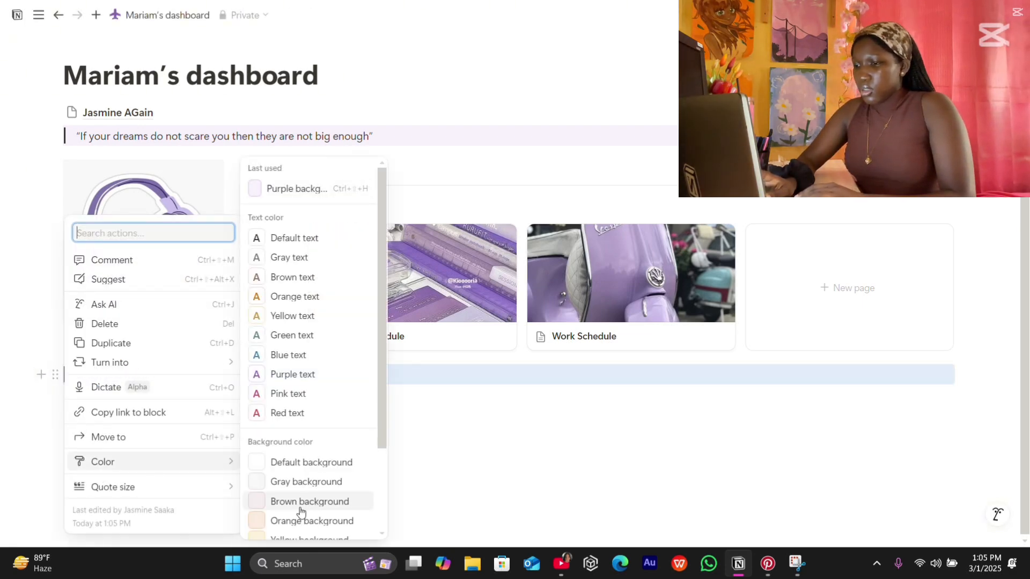
scroll(301, 510, down, 2)
click(292, 490)
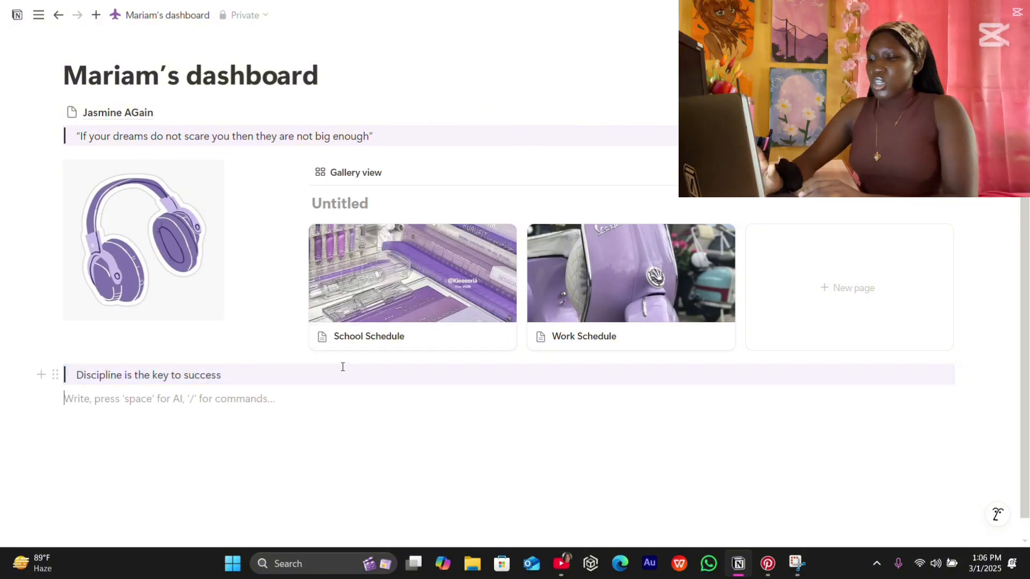
scroll(343, 368, up, 2)
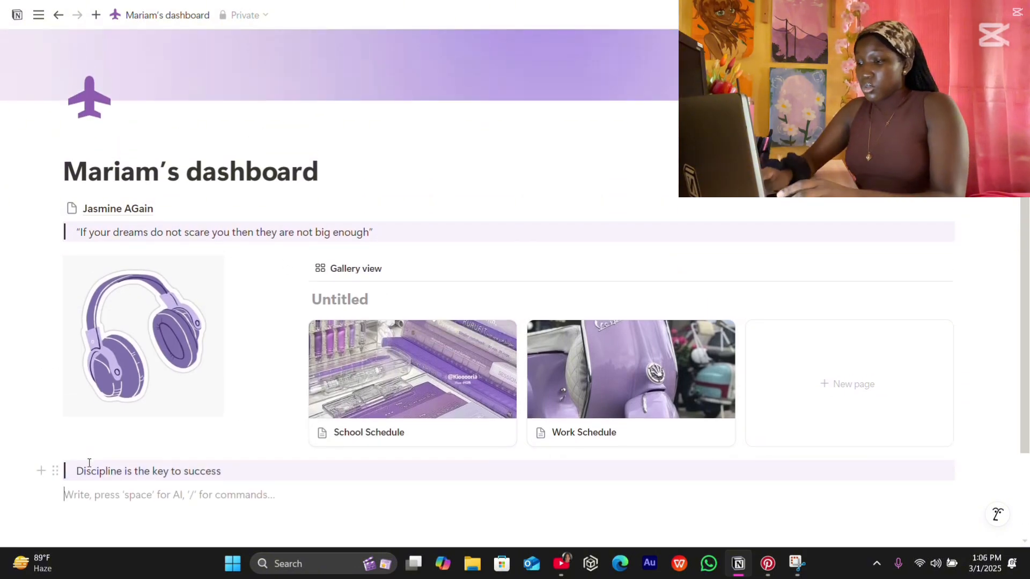
text(/cal)
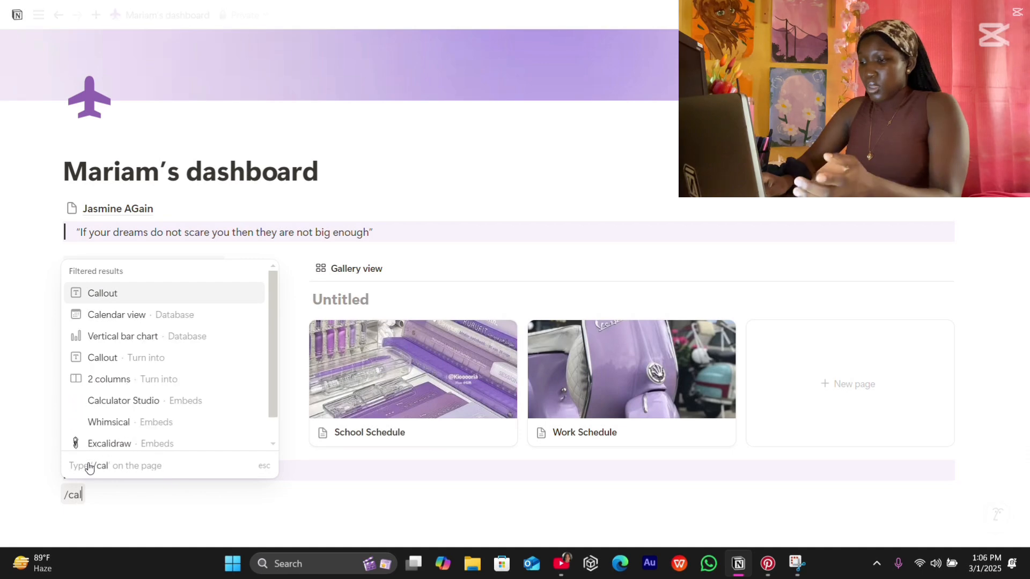
key(Return)
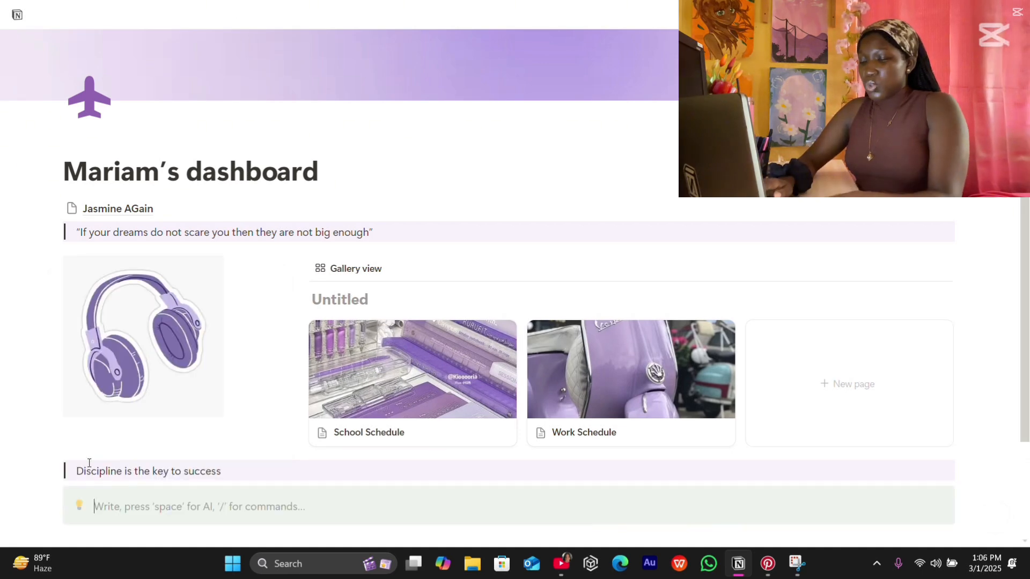
text(hwhbk)
key(BackSpace)
key(BackSpace)
key(BackSpace)
key(BackSpace)
key(BackSpace)
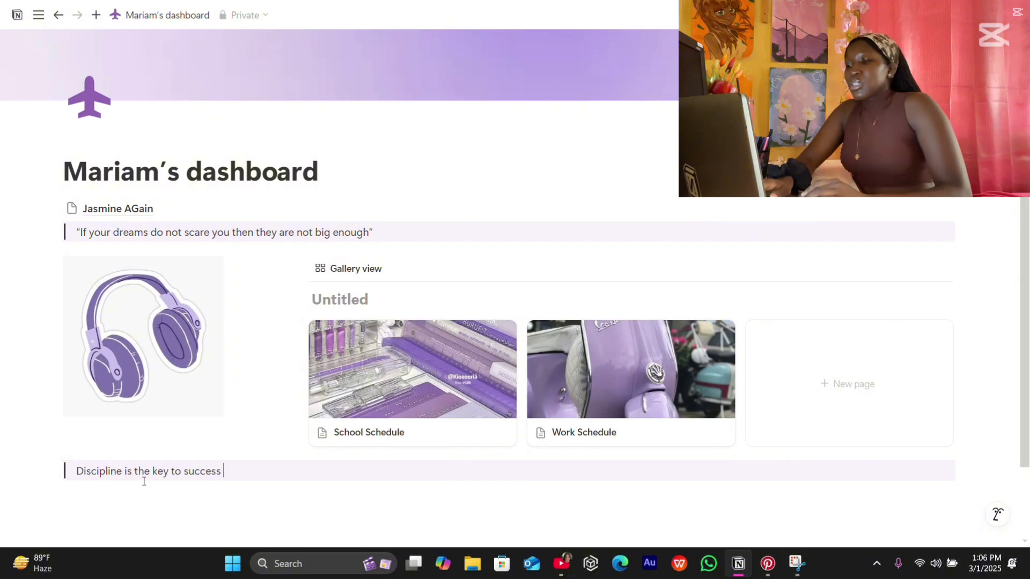
Insert a to-do list below the discipline quote with "Brush my hair" as its first item, followed by placeholder entries
scroll(135, 485, down, 2)
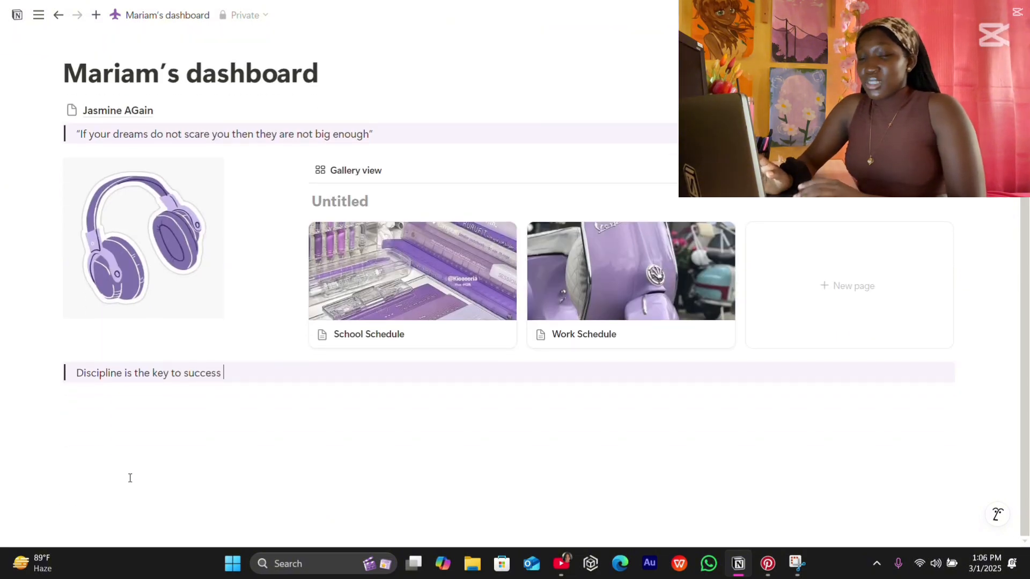
click(109, 476)
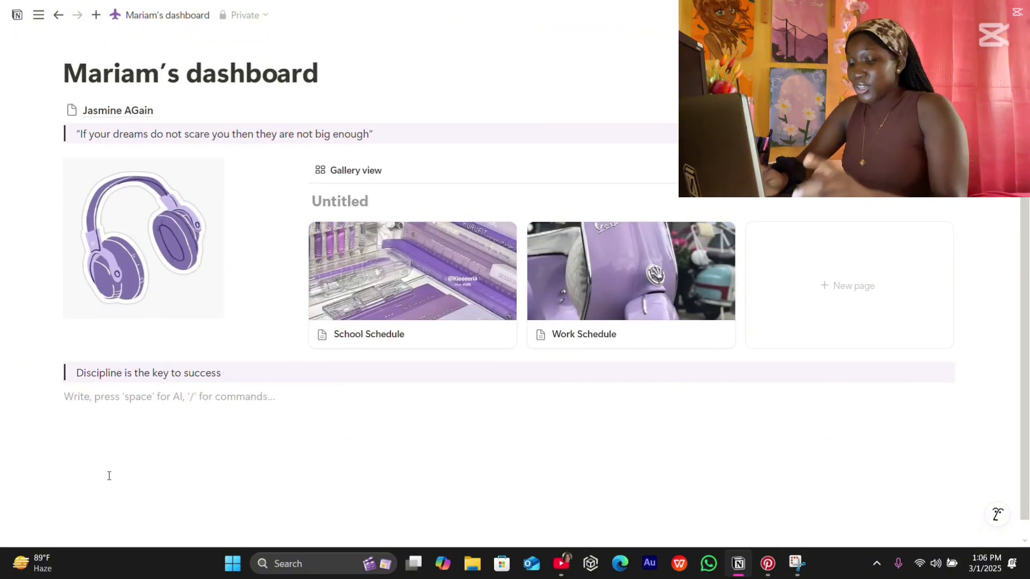
key(Return)
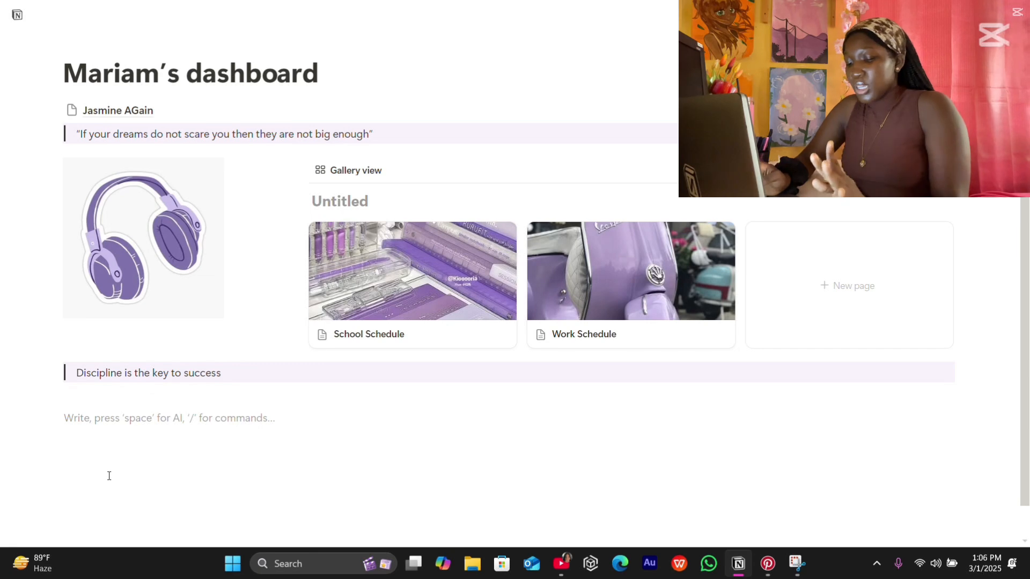
text(/)
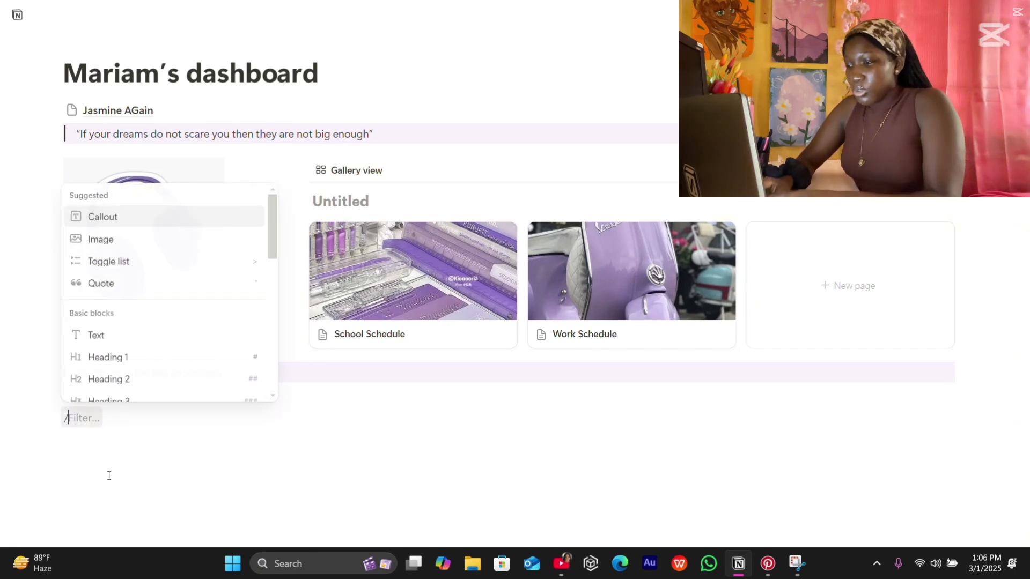
text(to)
key(Return)
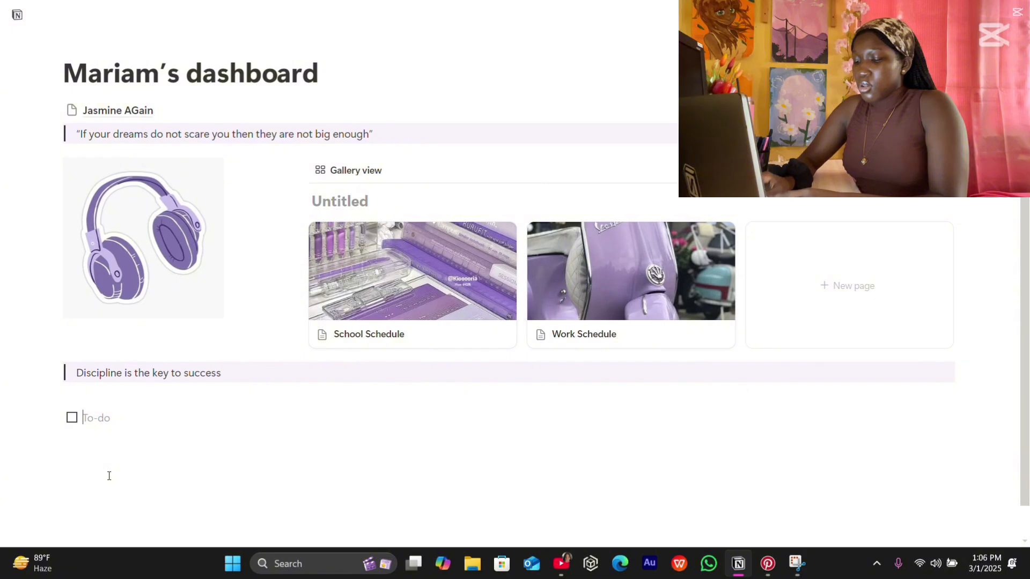
text(Brush my)
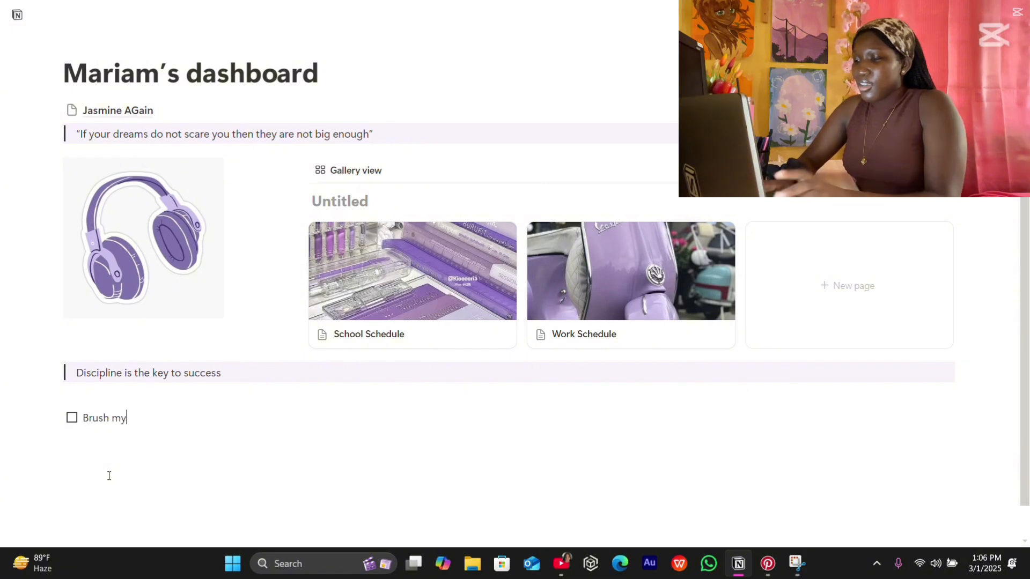
text( hair)
key(Return)
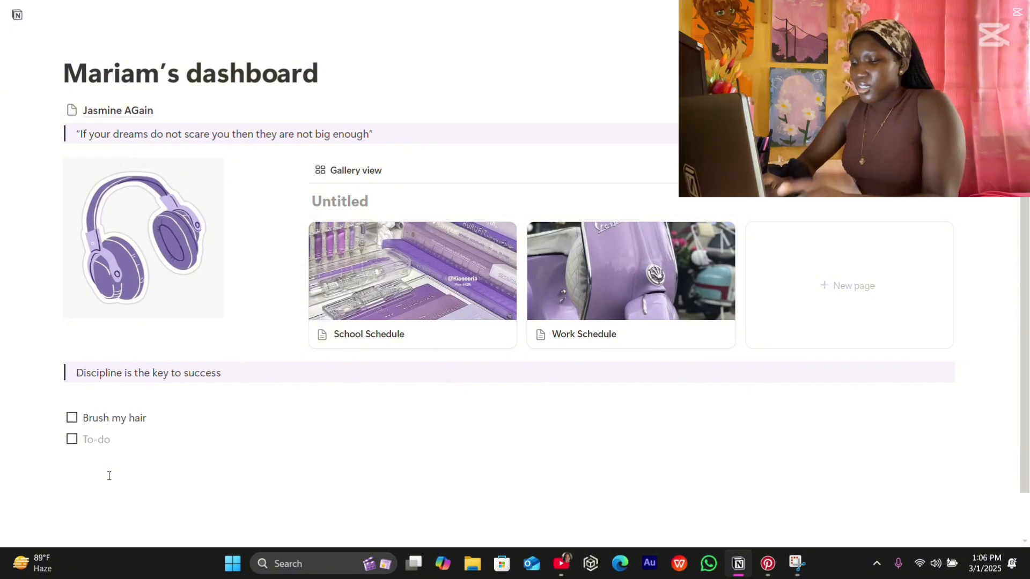
text(-)
key(Return)
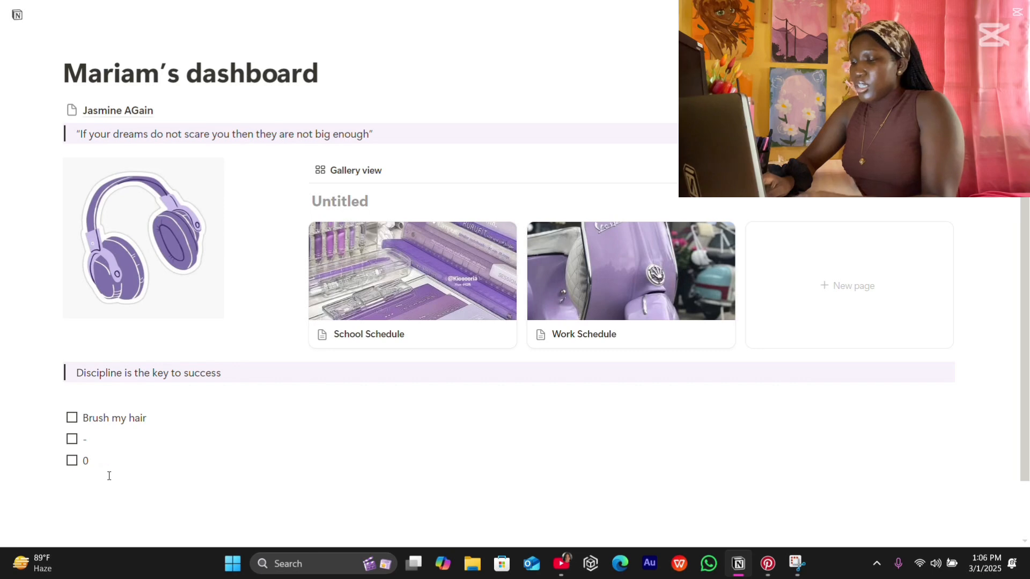
Delete all the to-do items below the discipline quote
click(109, 475)
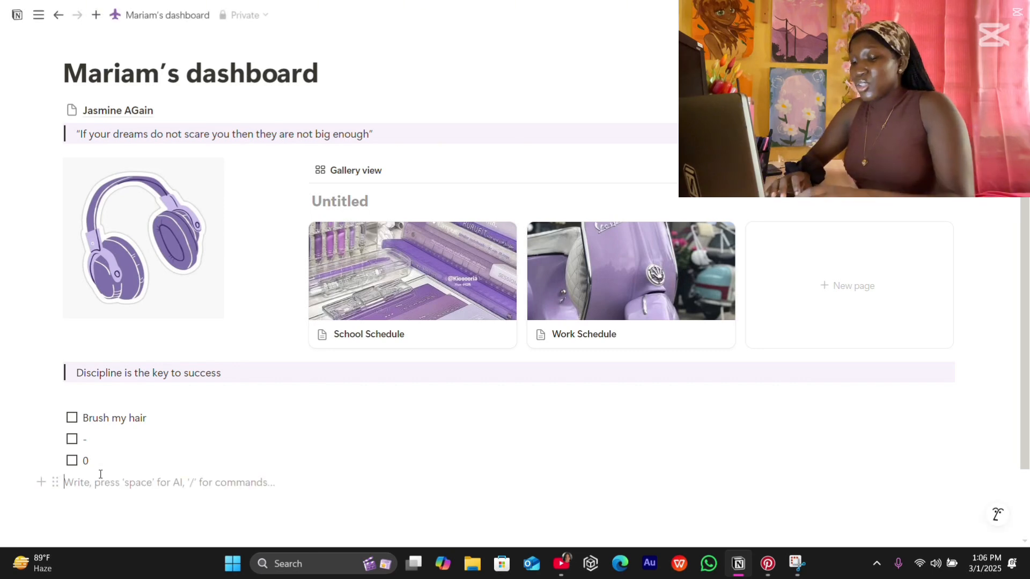
drag(99, 472, 64, 401)
key(BackSpace)
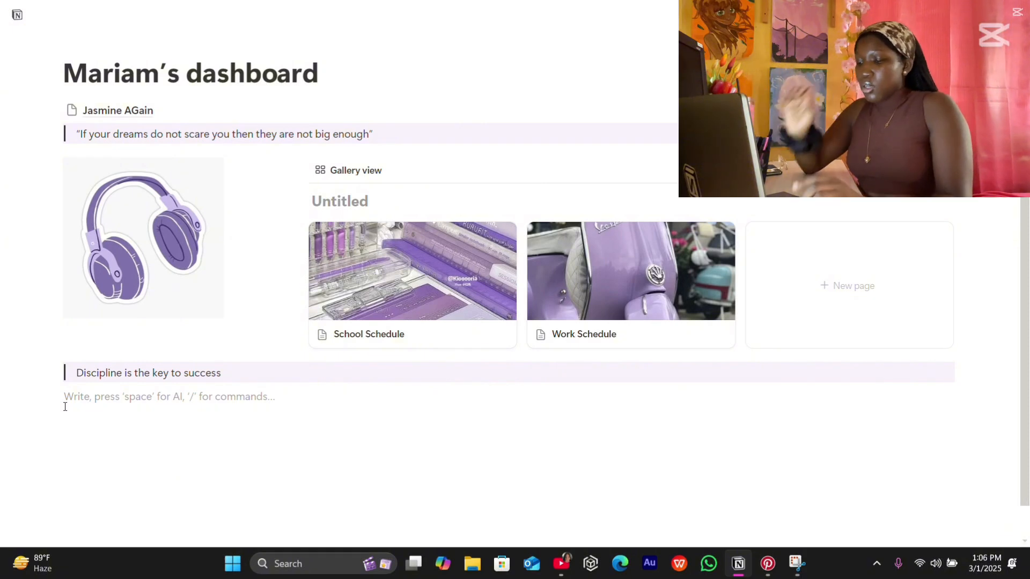
Insert a callout below the discipline quote and title it "Morning Routine"
text(/c)
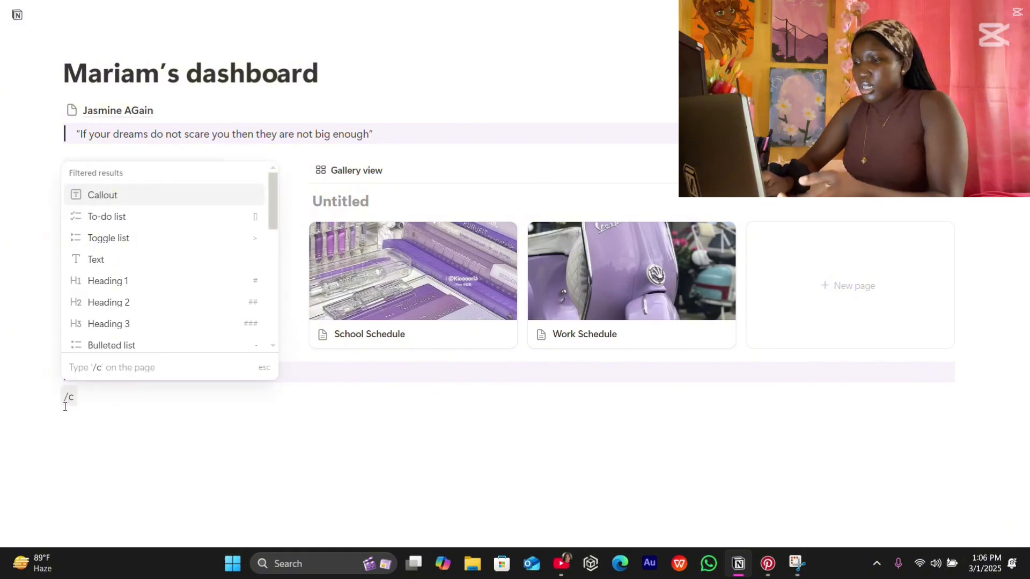
key(Return)
text(Morn)
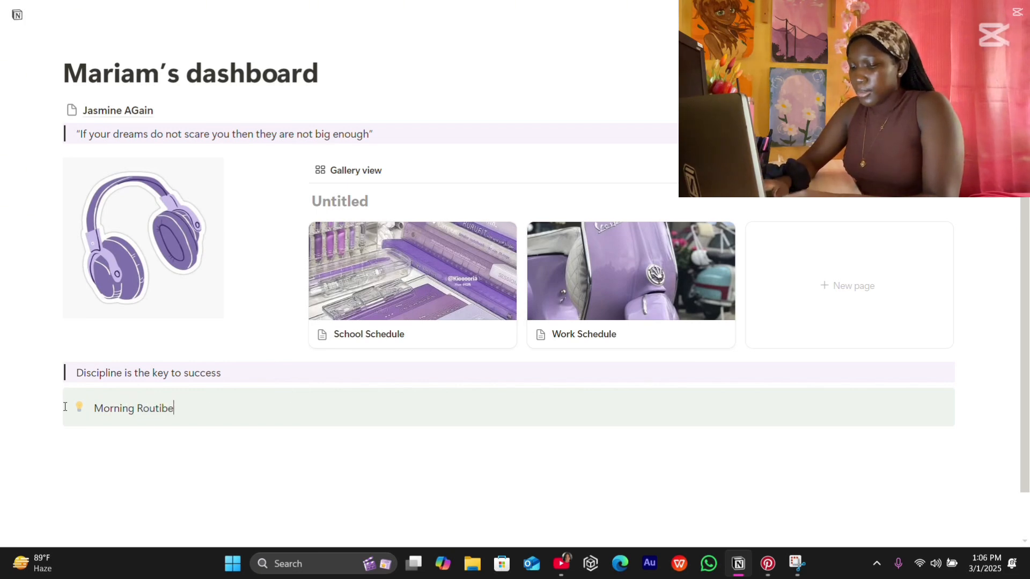
text(ing Routine)
key(Return)
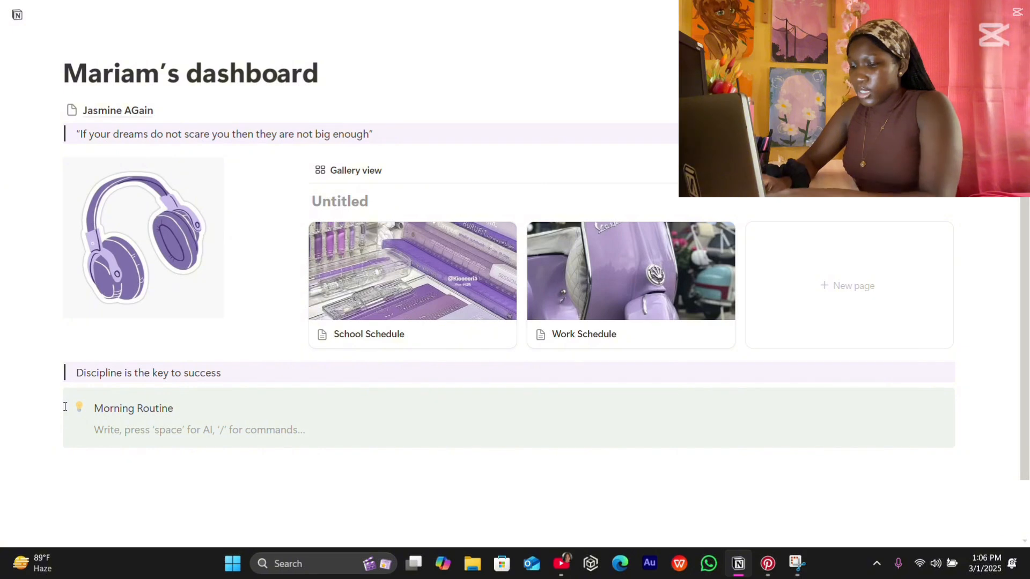
Add a to-do list inside the Morning Routine callout with "Brush my teeth", "Take a Shower" and "lay my bed"
text(/to)
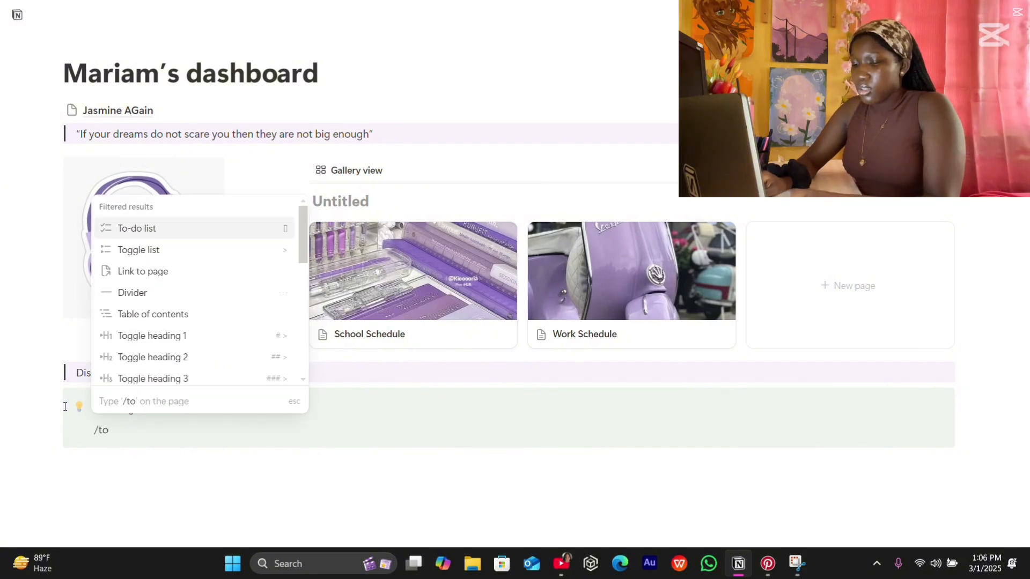
key(Return)
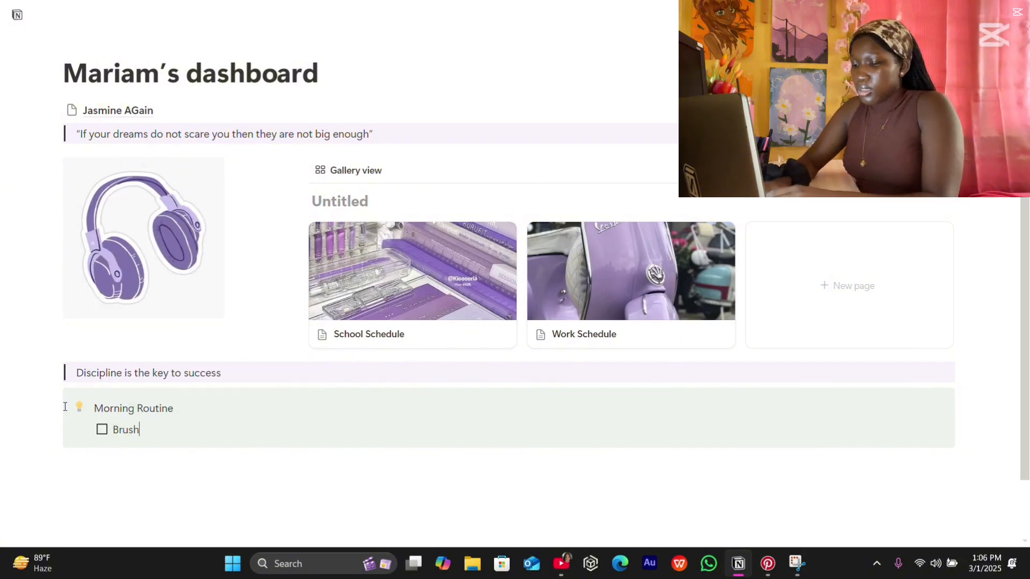
text(Brush my teeth)
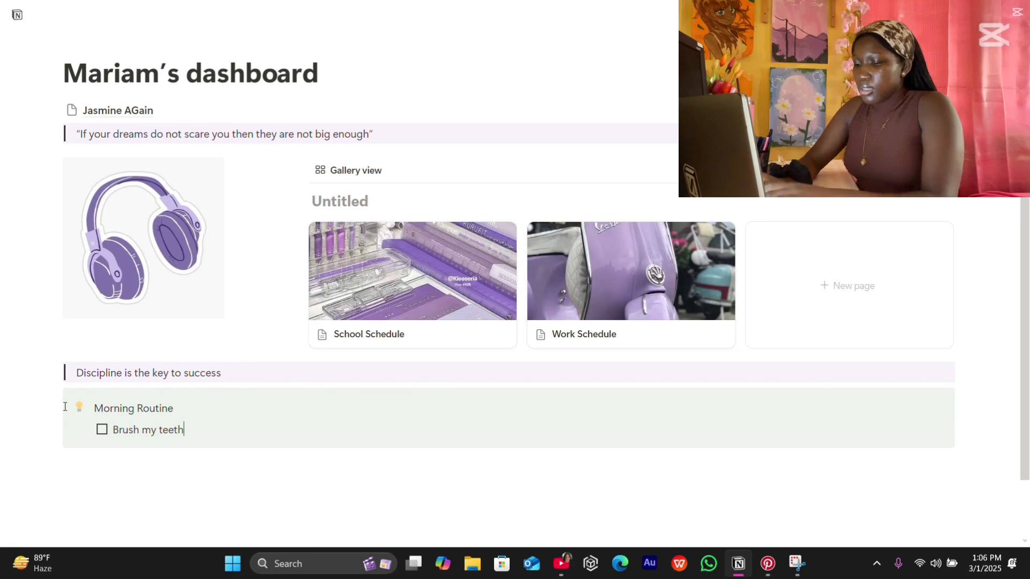
key(Return)
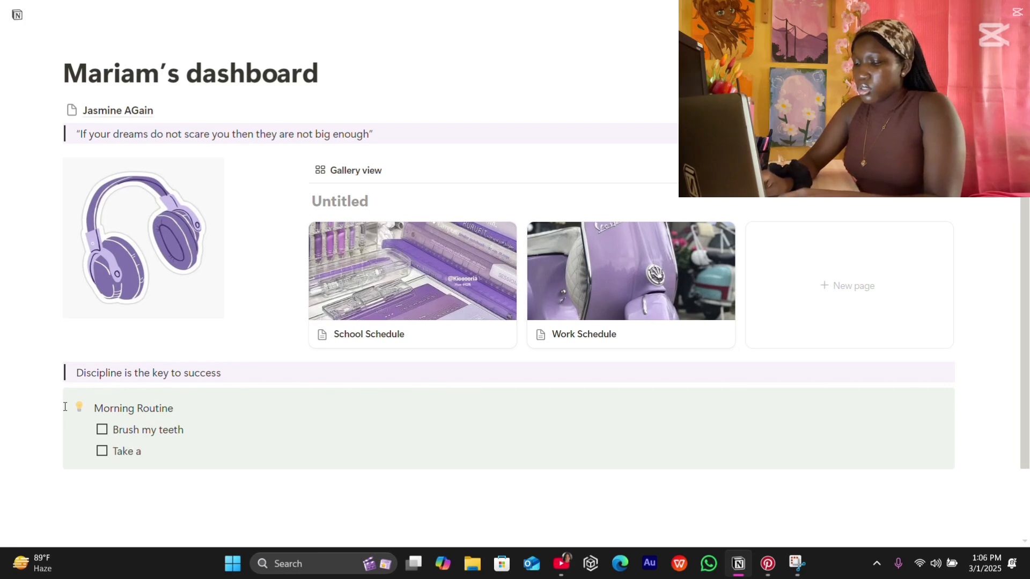
text(Take a Show)
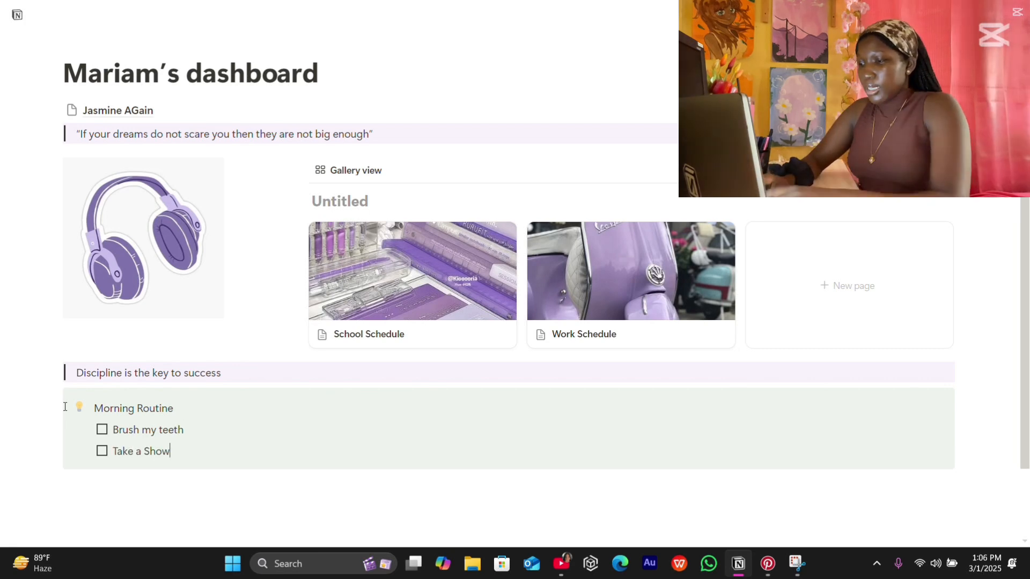
text(er)
key(Return)
text(lay )
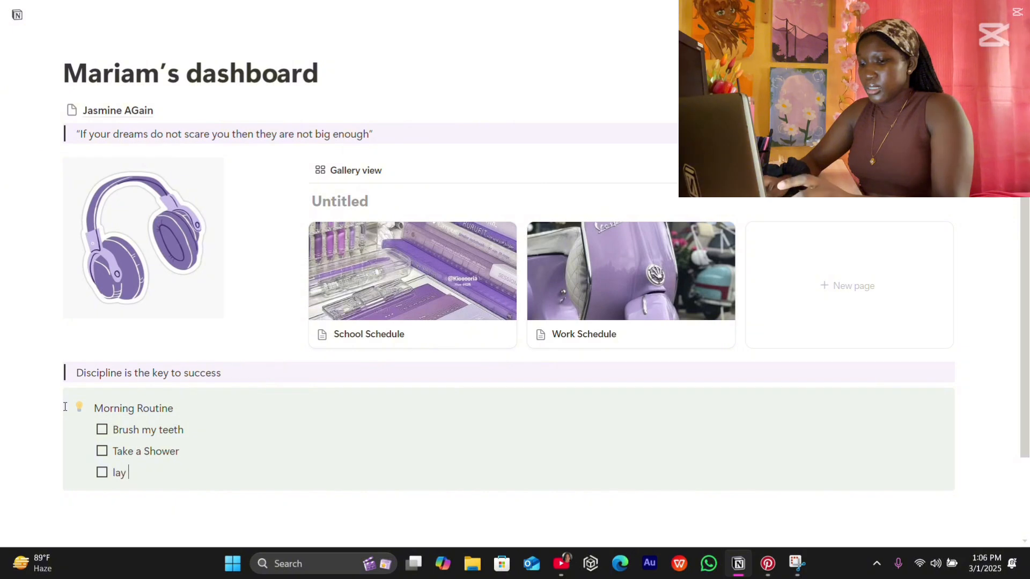
text(my bed)
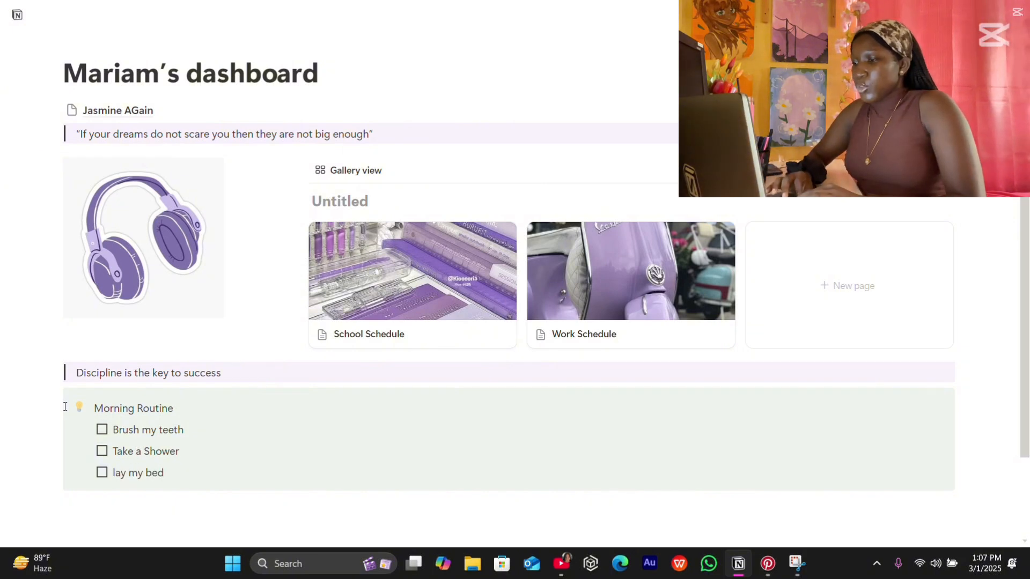
End the "lay my bed" item with a period and move the Morning Routine callout directly beneath the headphones image
text(.)
drag(52, 400, 52, 330)
click(523, 418)
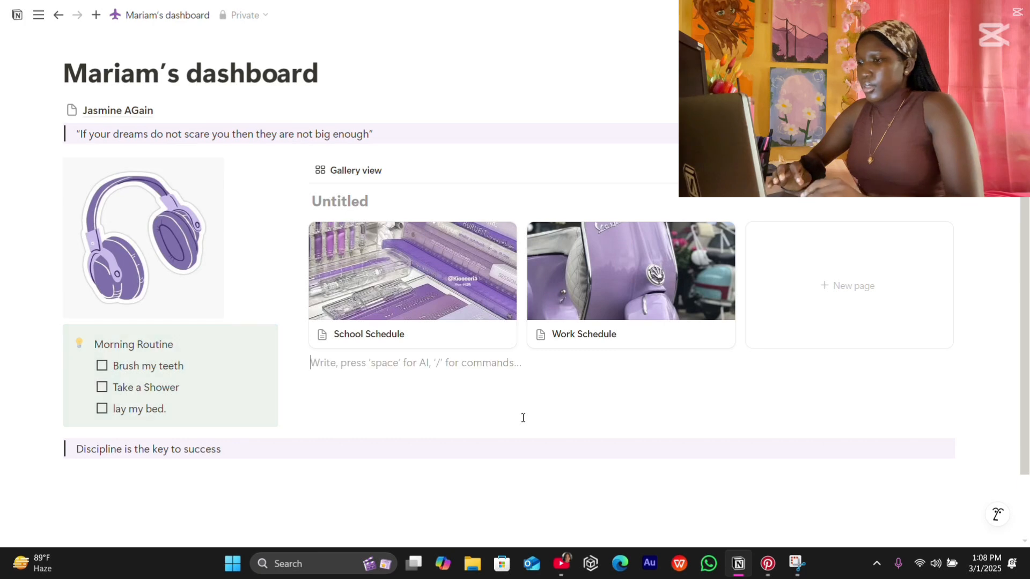
Insert a new calendar view database below the "Discipline is the key to success" quote
scroll(308, 429, down, 2)
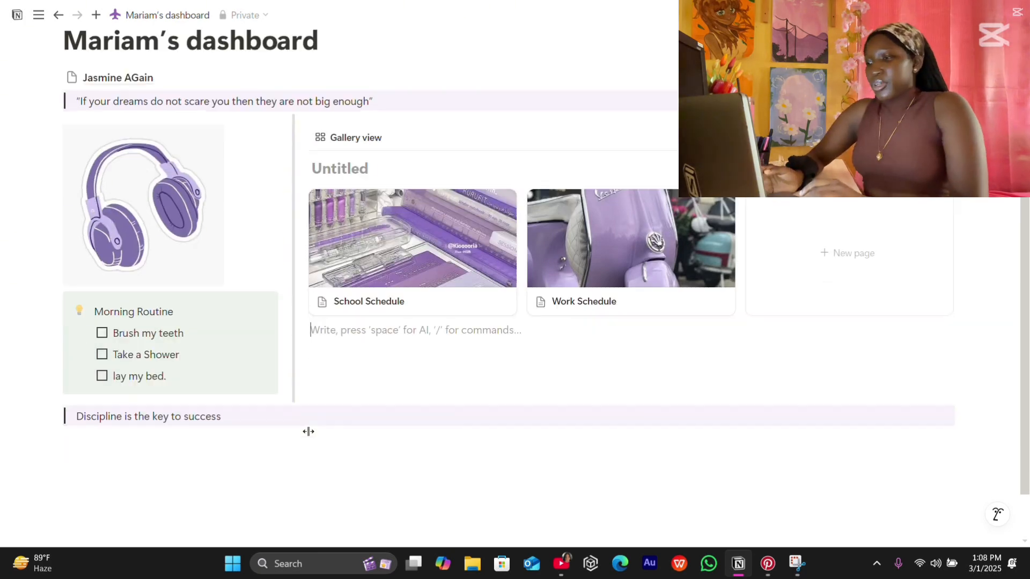
click(159, 386)
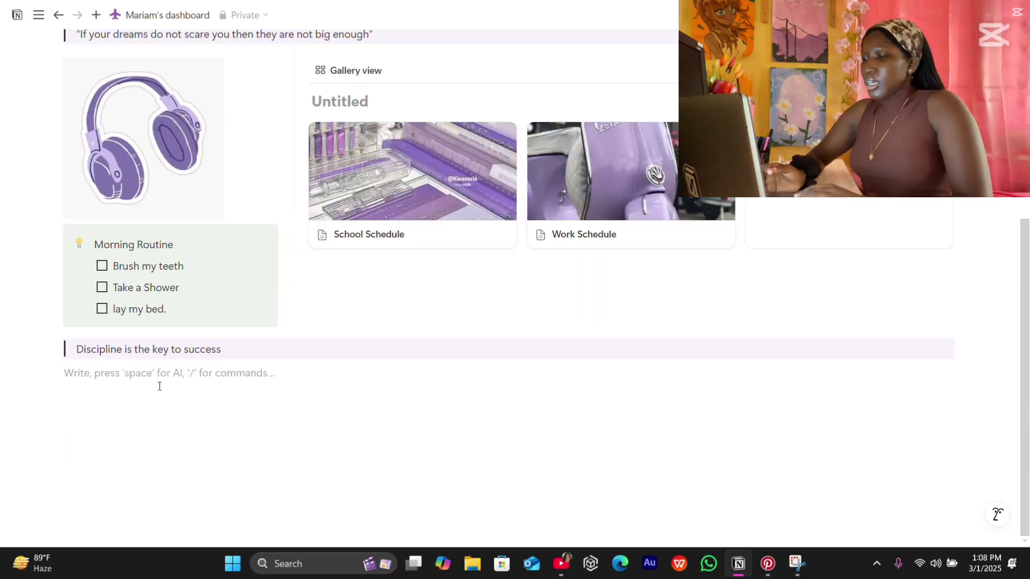
text(/ca)
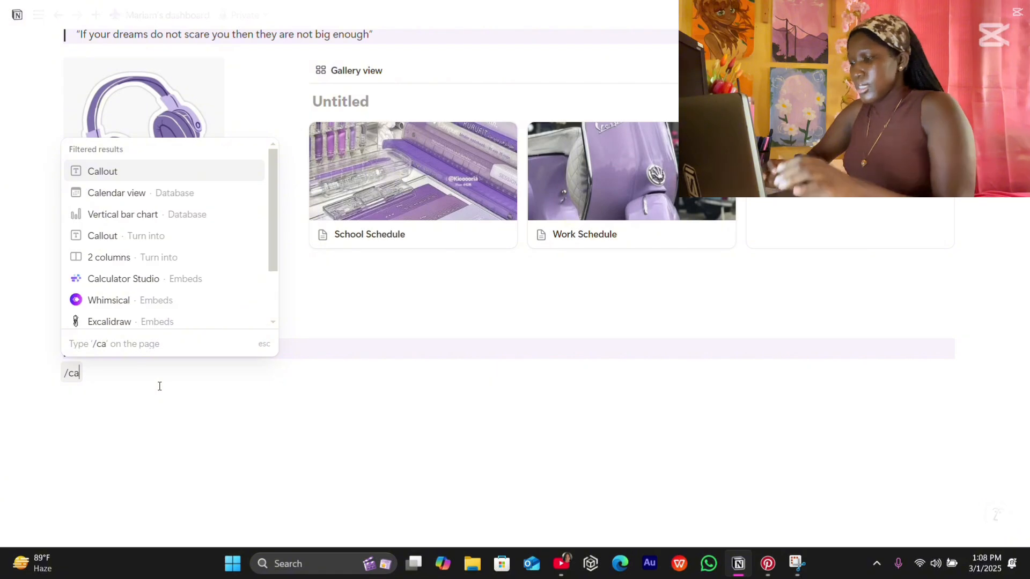
text(lend)
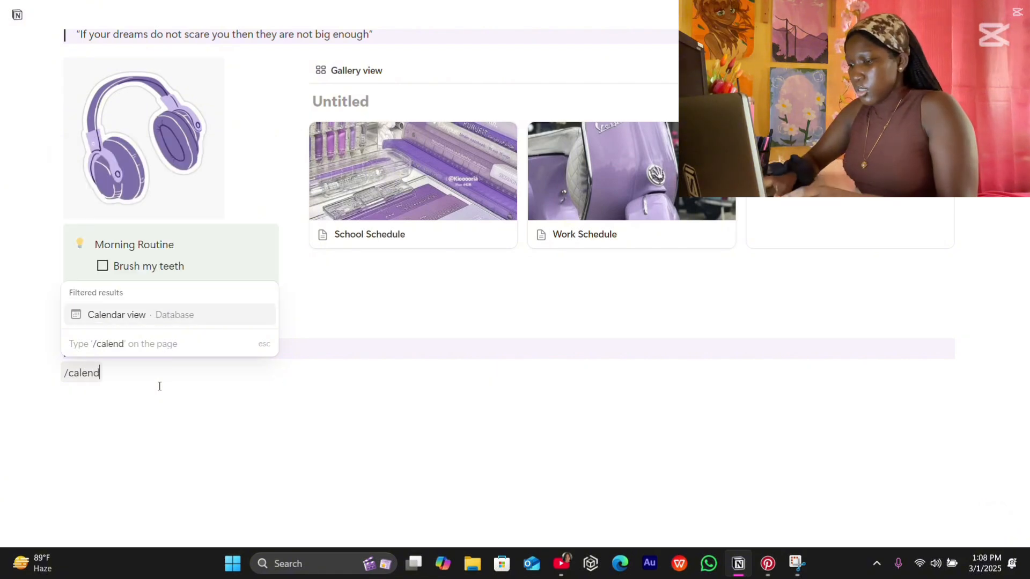
key(Return)
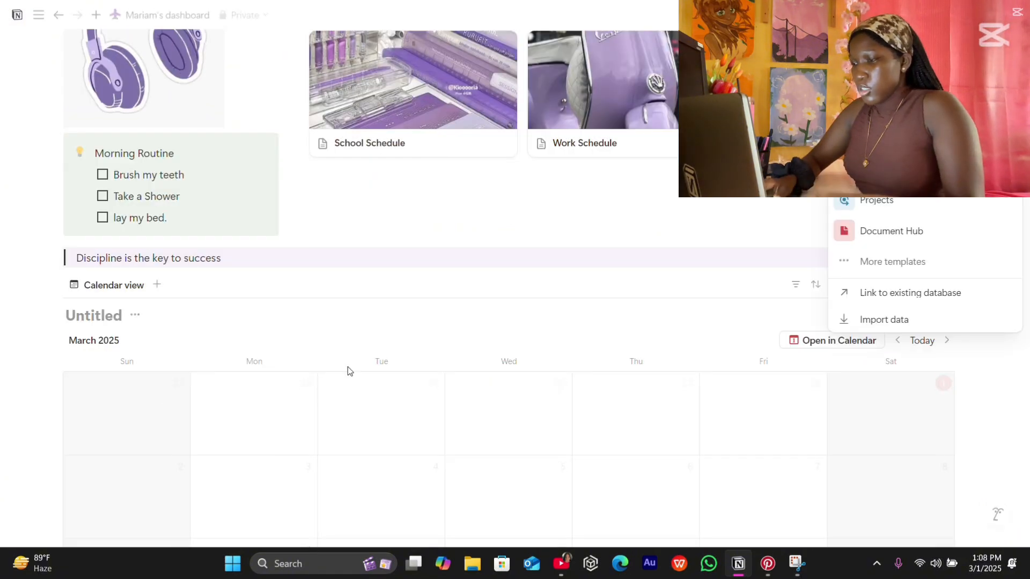
click(396, 408)
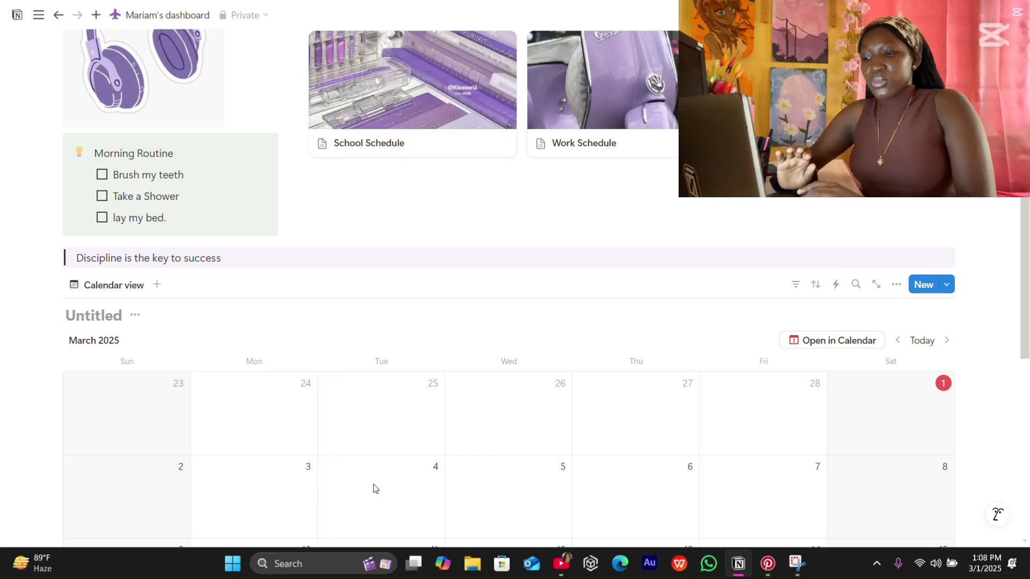
Create a calendar entry on March 4, 2025 titled "Phonology Examination"
click(330, 466)
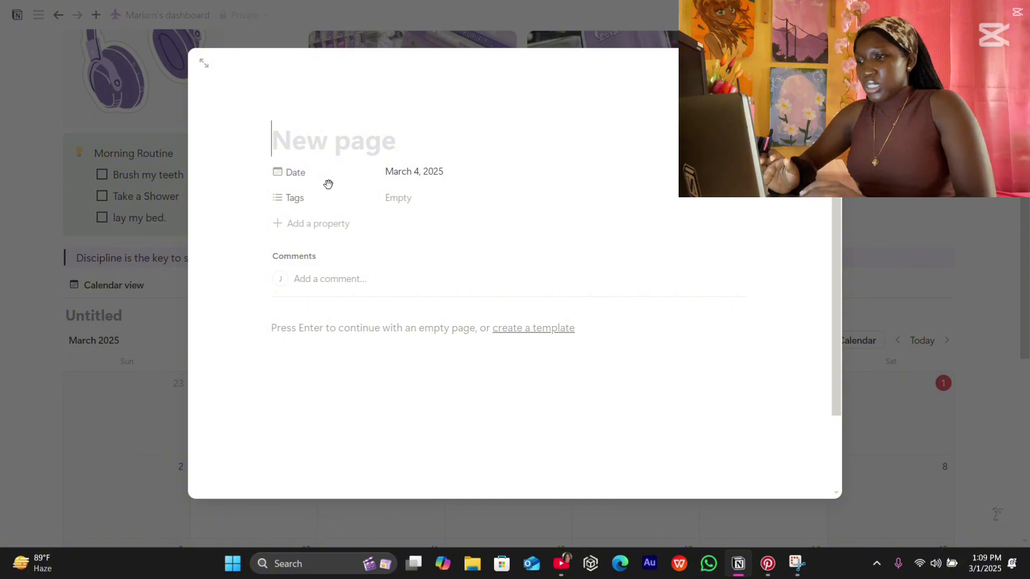
text(Phono)
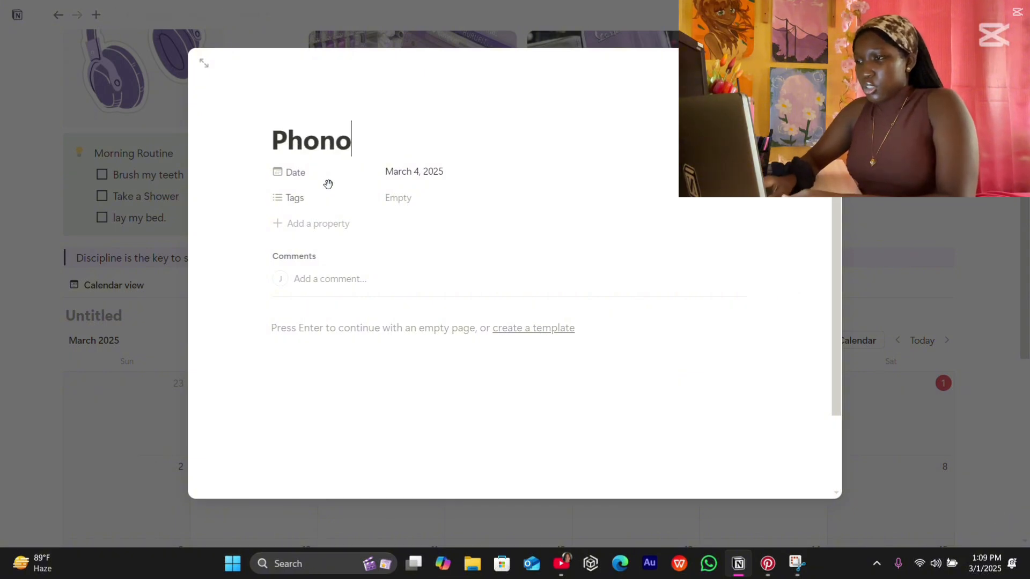
text(logy Exa)
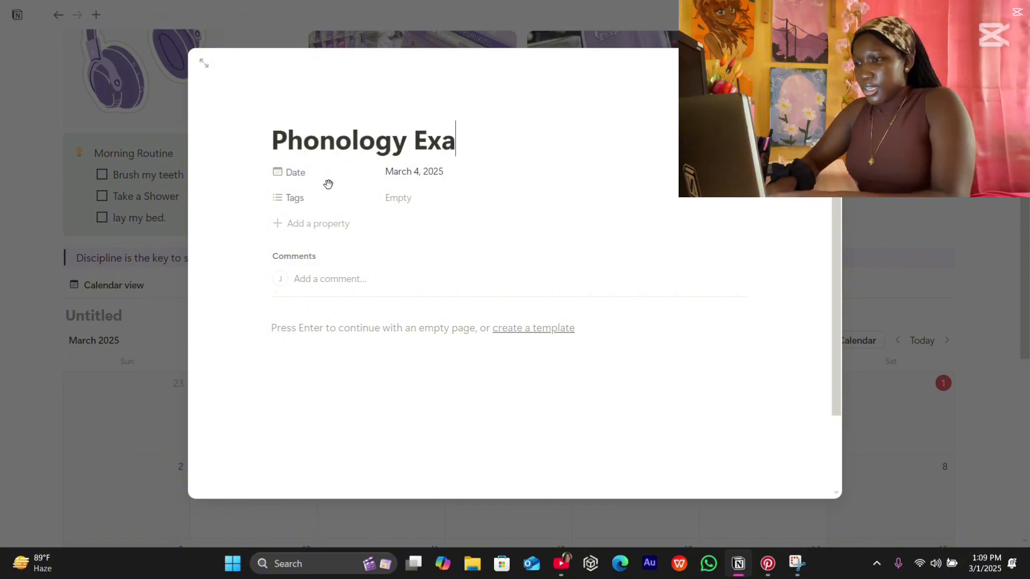
text(mpnation)
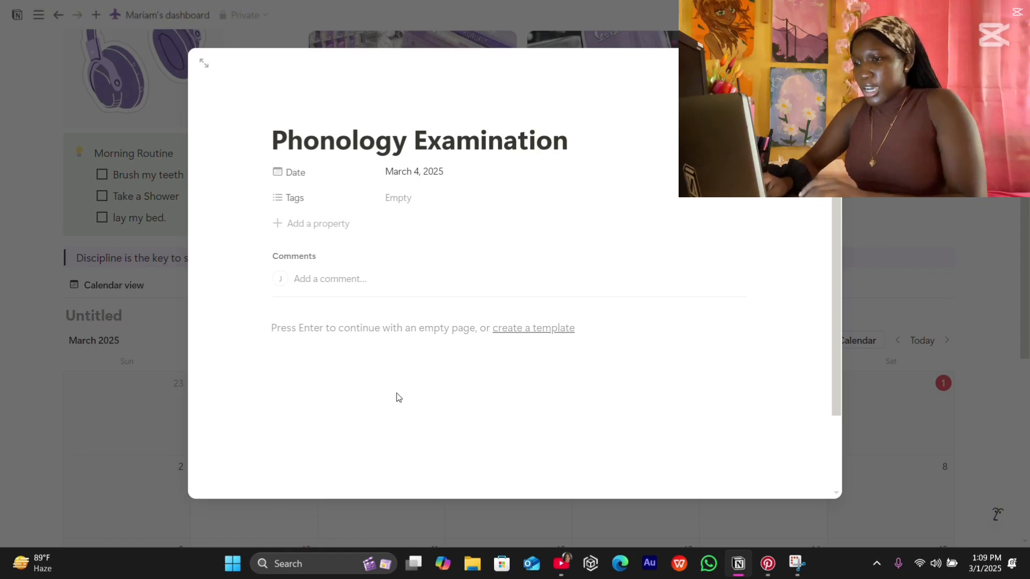
Add a to-do list to the Phonology Examination page with "Study", "PAck student id" and "Buy stationary", and return to the dashboard
key(Return)
text(/to)
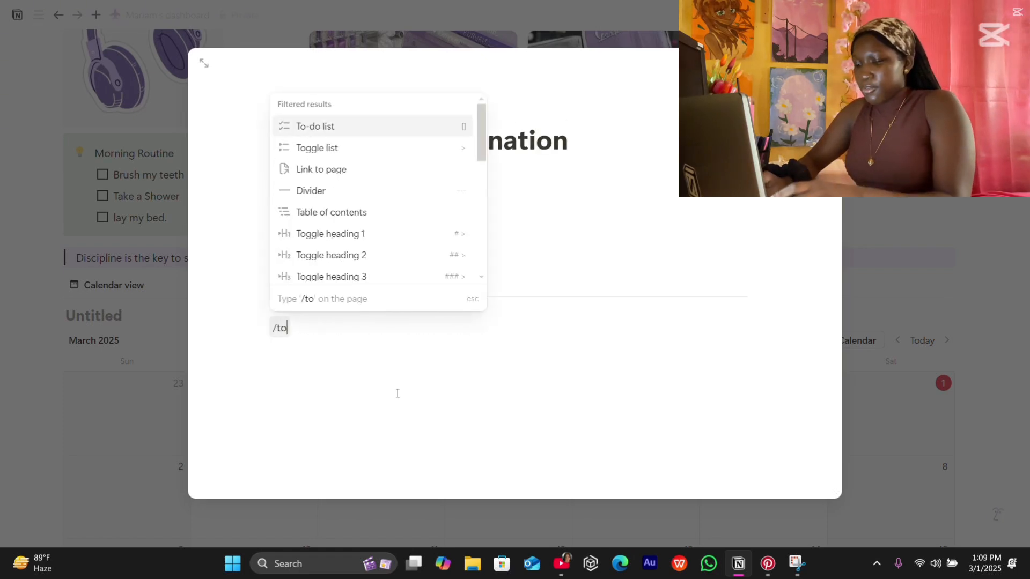
key(Return)
text(Study)
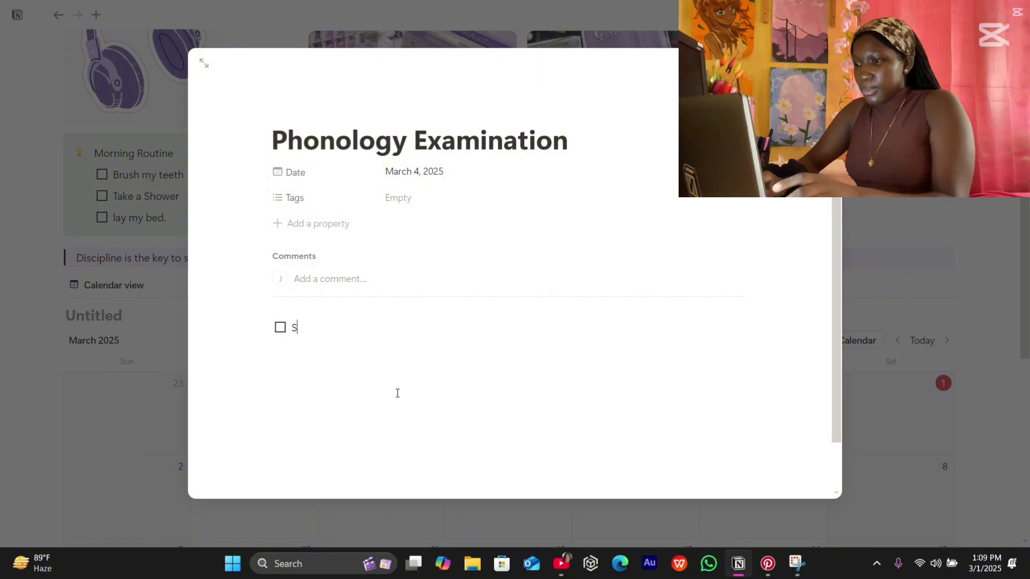
key(Return)
text(PAc)
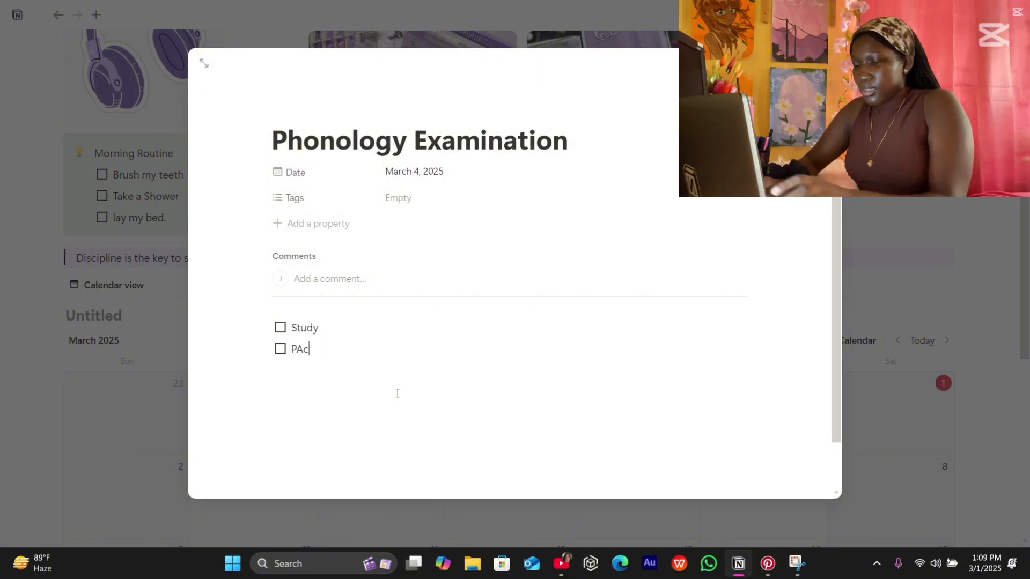
text(k student )
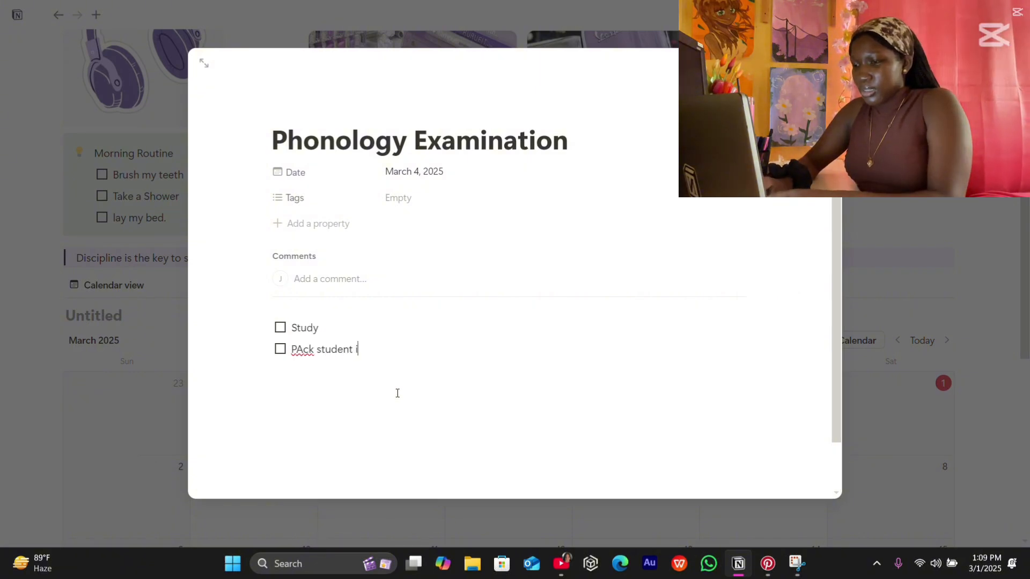
text(id)
key(Return)
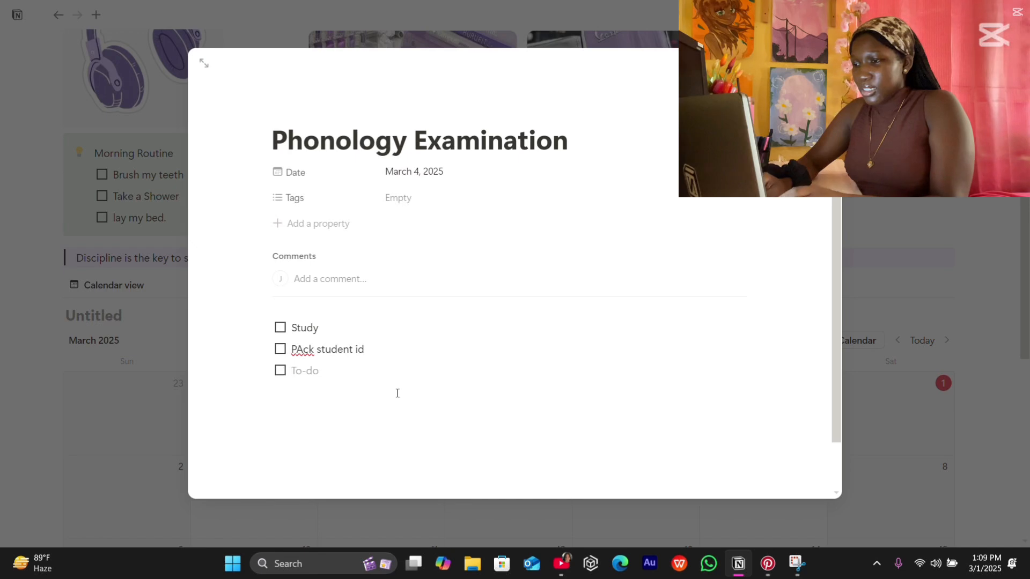
text(Buy station)
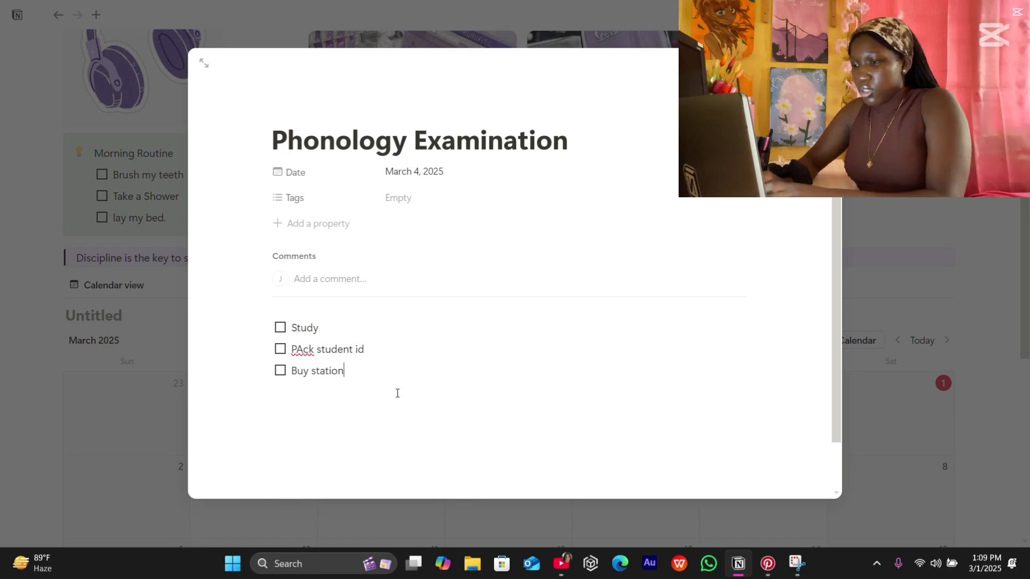
text(ary)
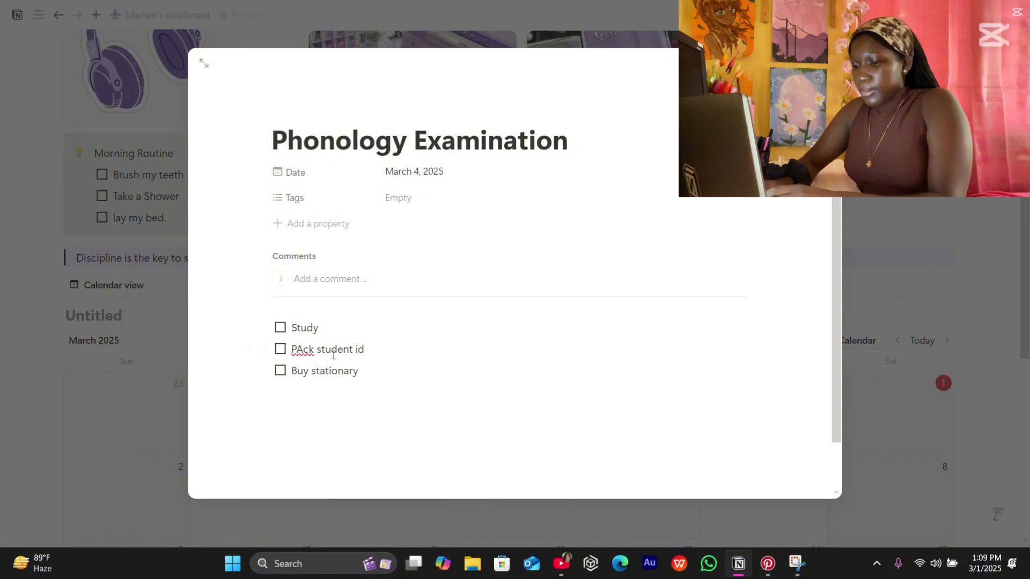
click(914, 199)
Move the calendar database beside the schedule gallery as a third column
scroll(482, 449, down, 5)
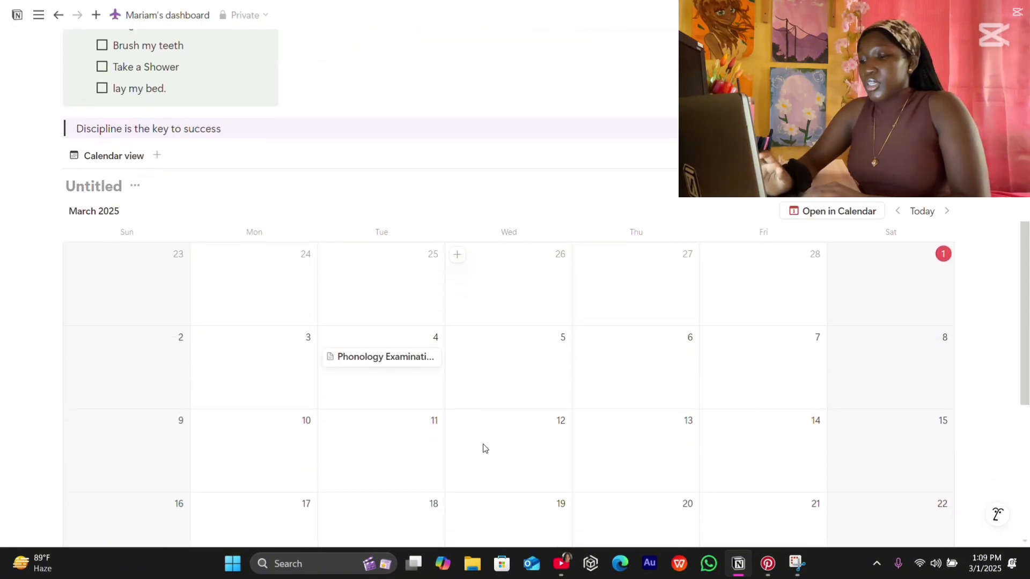
scroll(483, 448, up, 5)
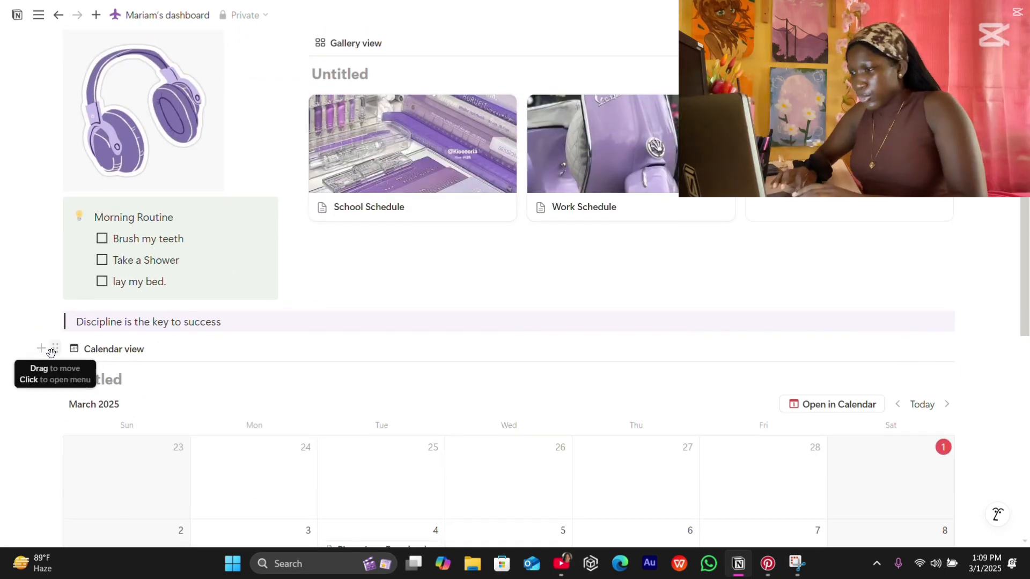
drag(55, 349, 959, 111)
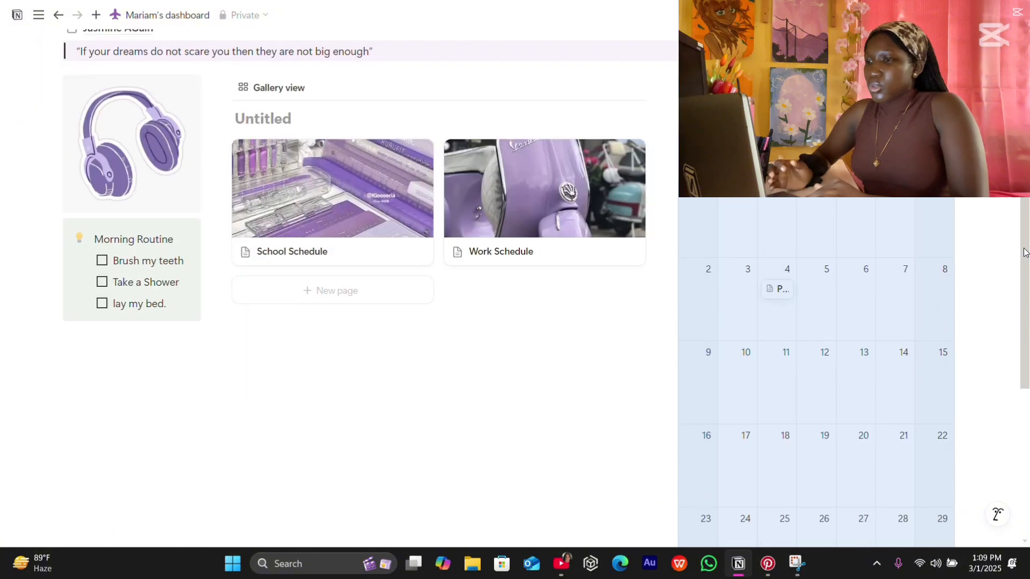
drag(1025, 253, 1025, 256)
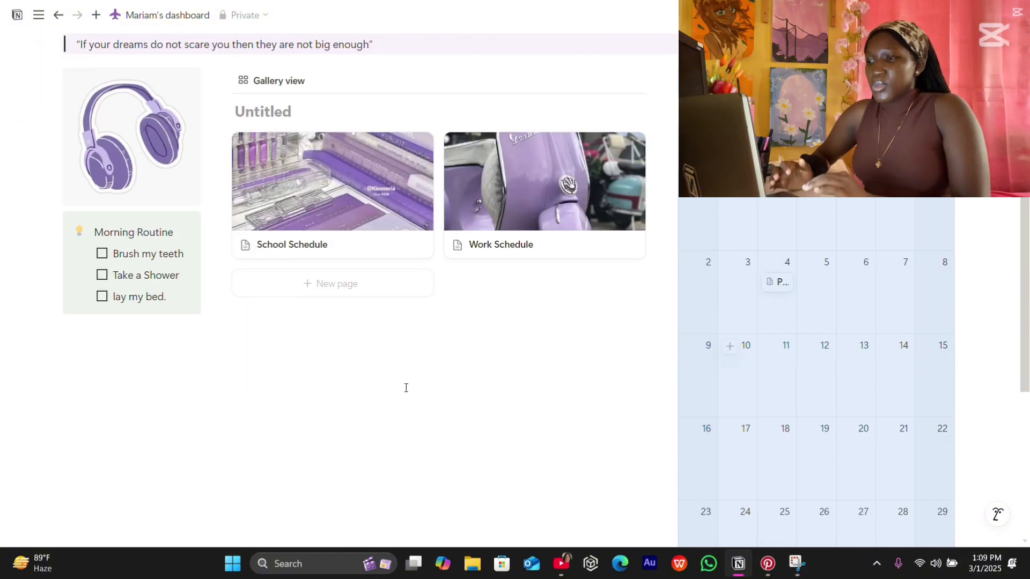
Open the School Schedule card as a full page and insert a new gallery view database below its image
click(290, 236)
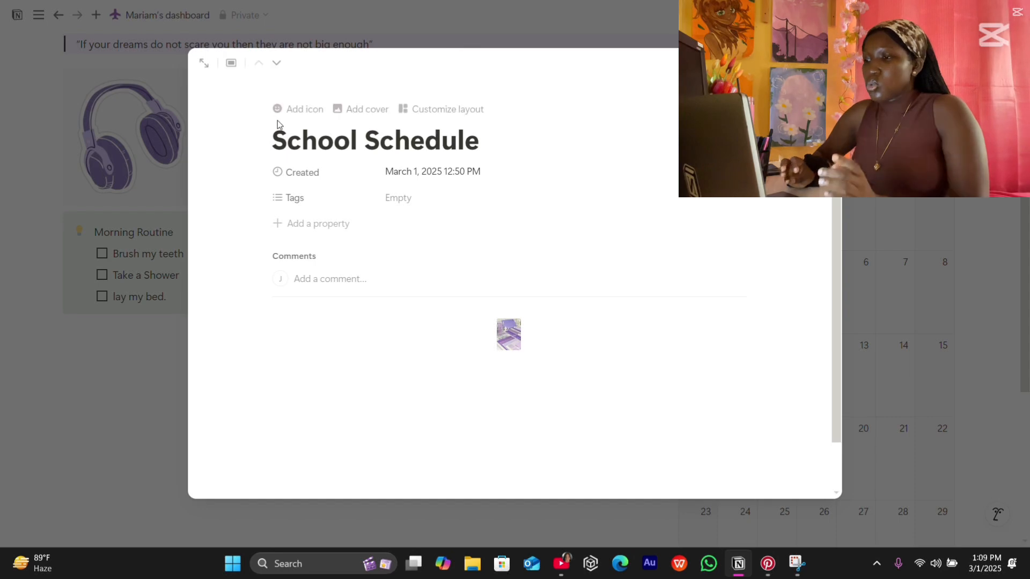
click(203, 63)
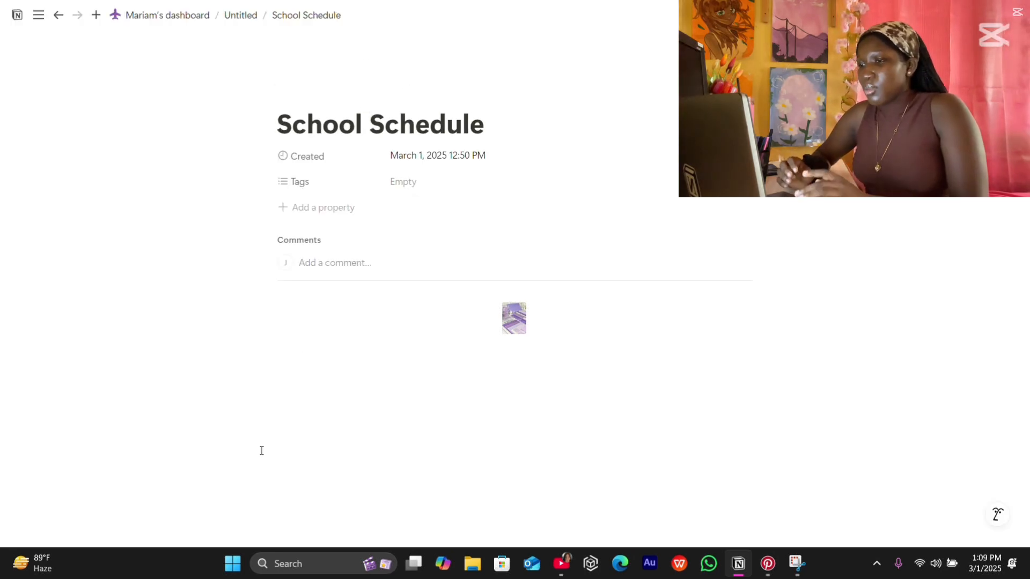
click(276, 432)
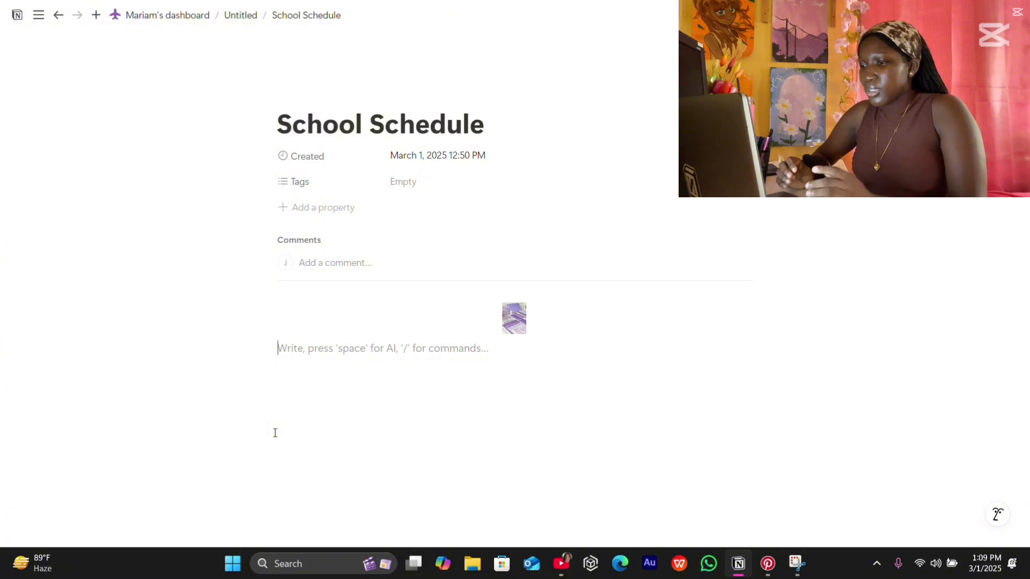
text(/pa)
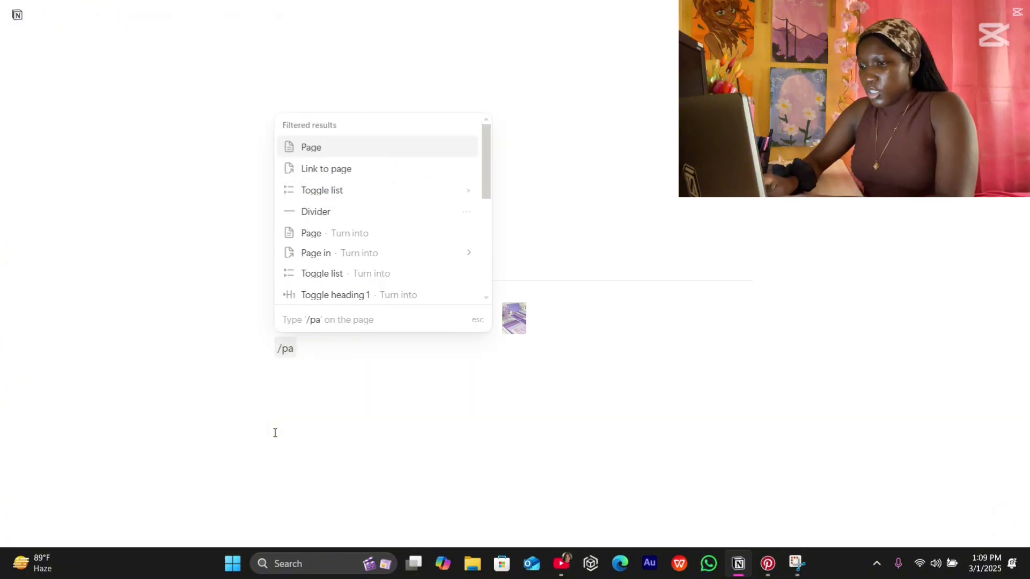
key(BackSpace)
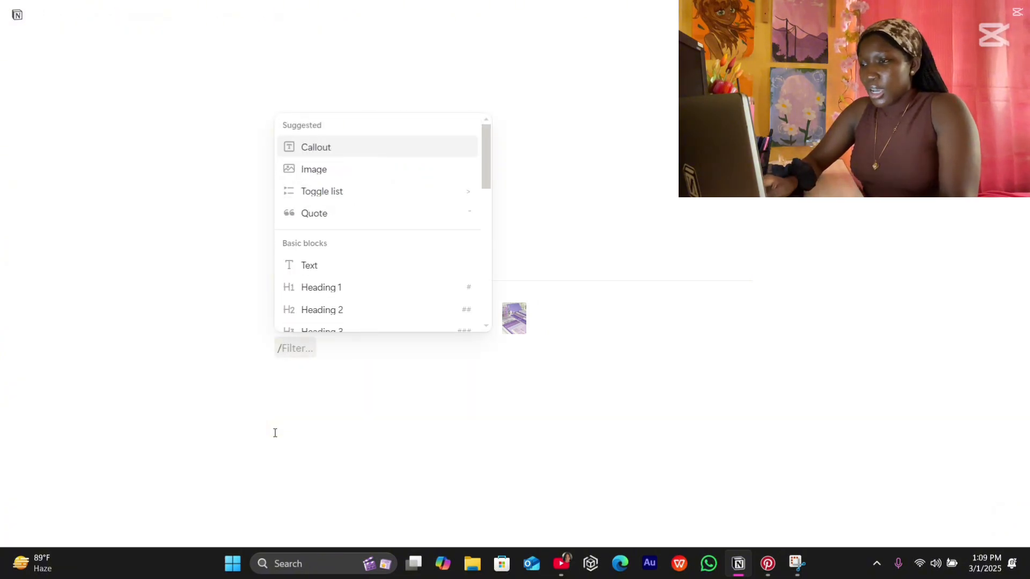
text(gall)
key(Return)
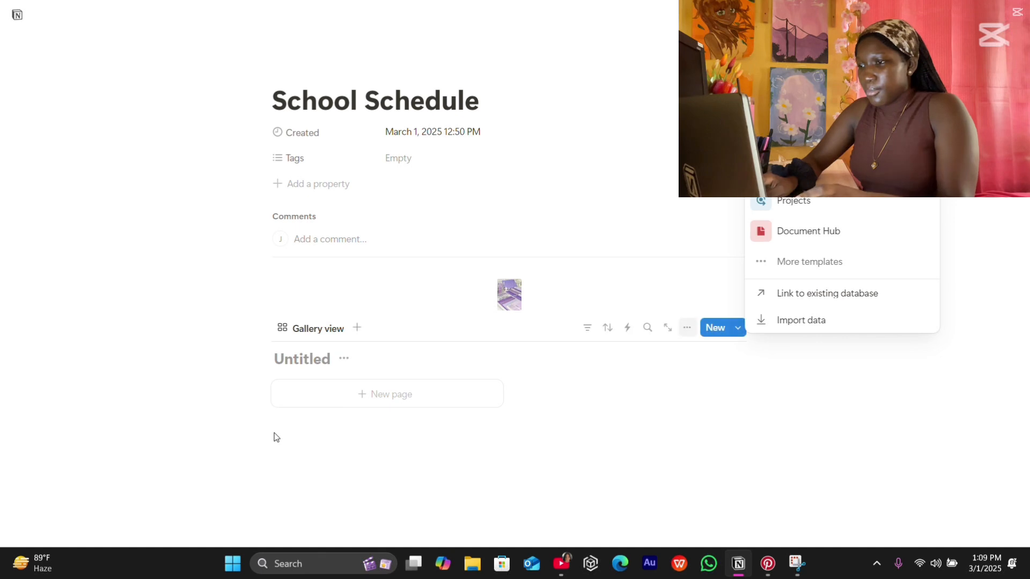
click(337, 405)
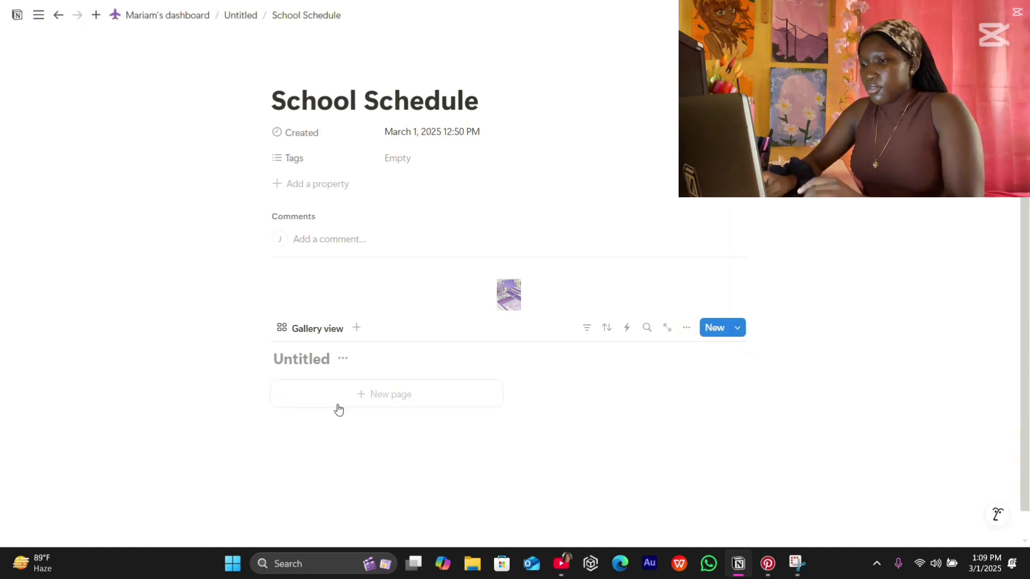
Add a page titled "Psychology" to the School Schedule page's gallery
click(356, 405)
text({)
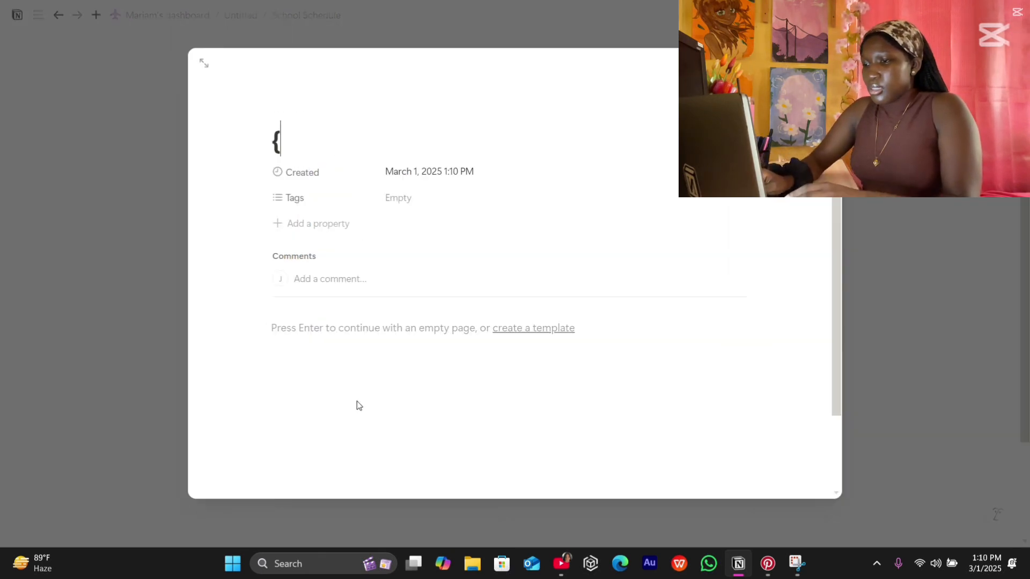
key(BackSpace)
text(Psyc)
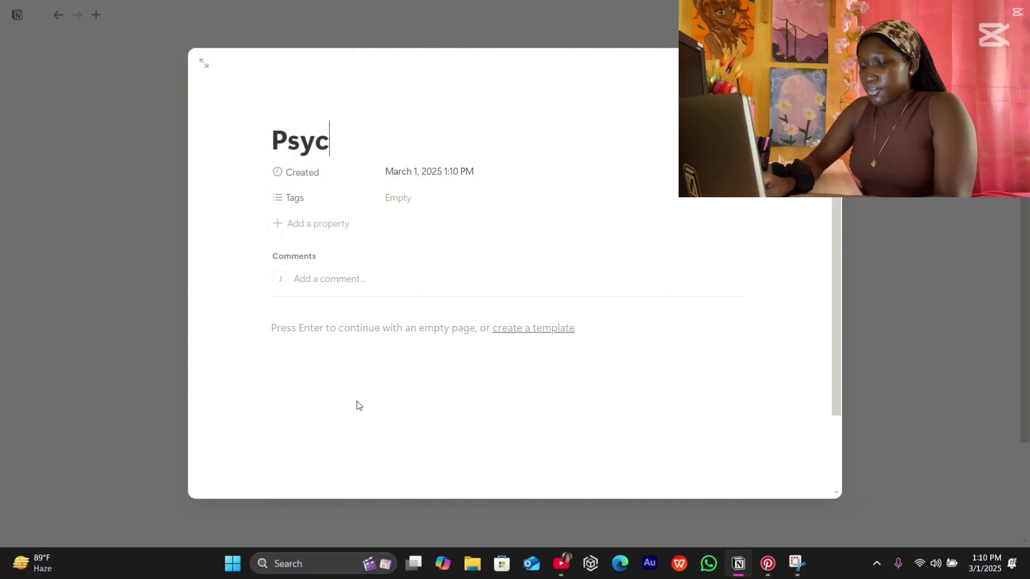
text(hology)
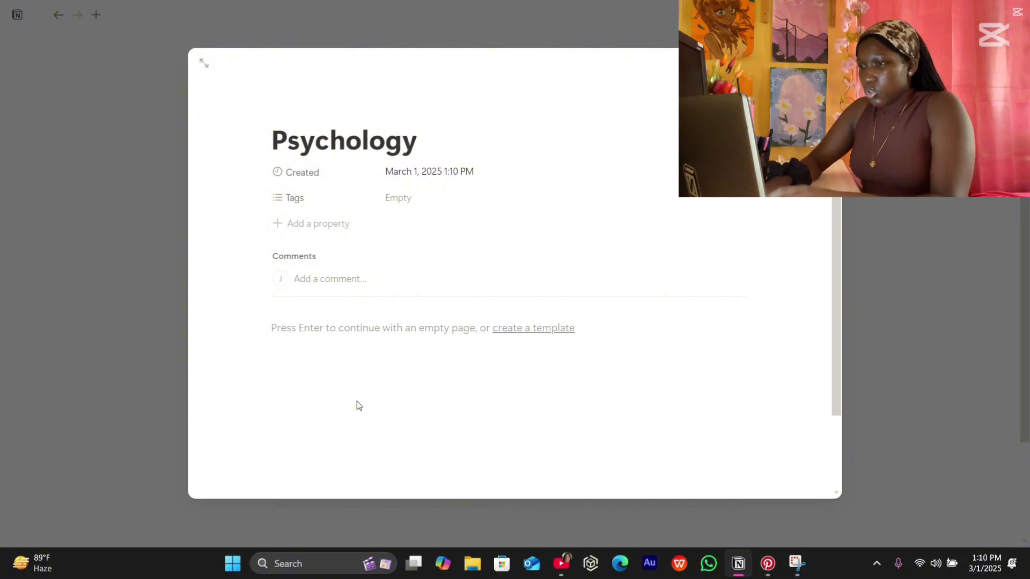
click(948, 250)
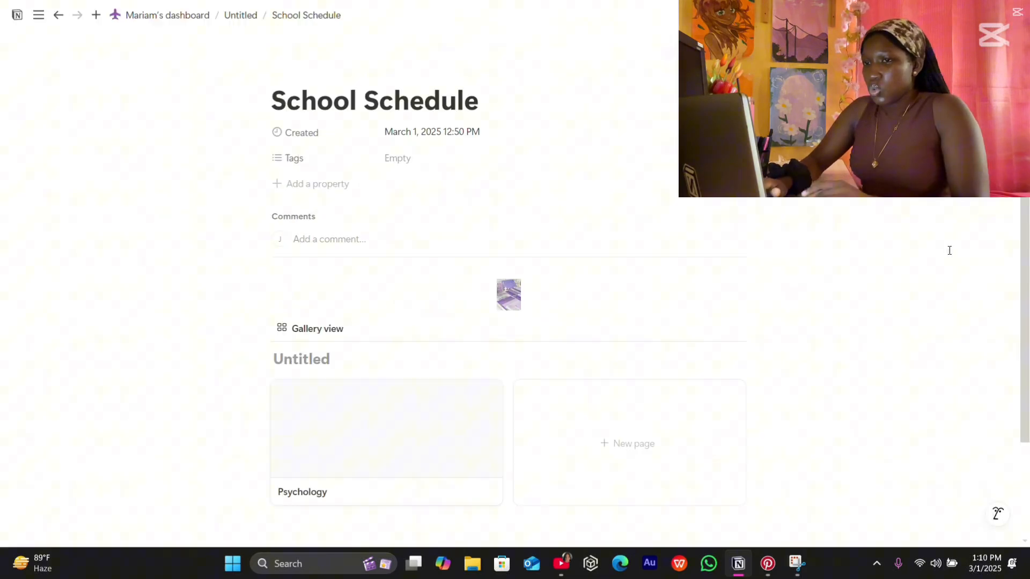
Add a second page titled "english" to the School Schedule page's gallery
click(641, 438)
text(engl)
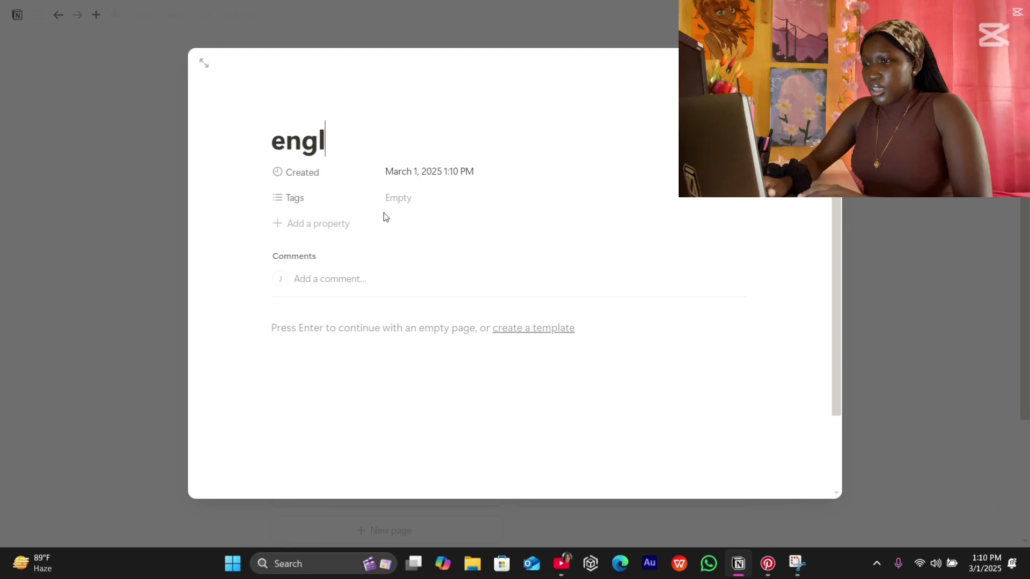
text(ish)
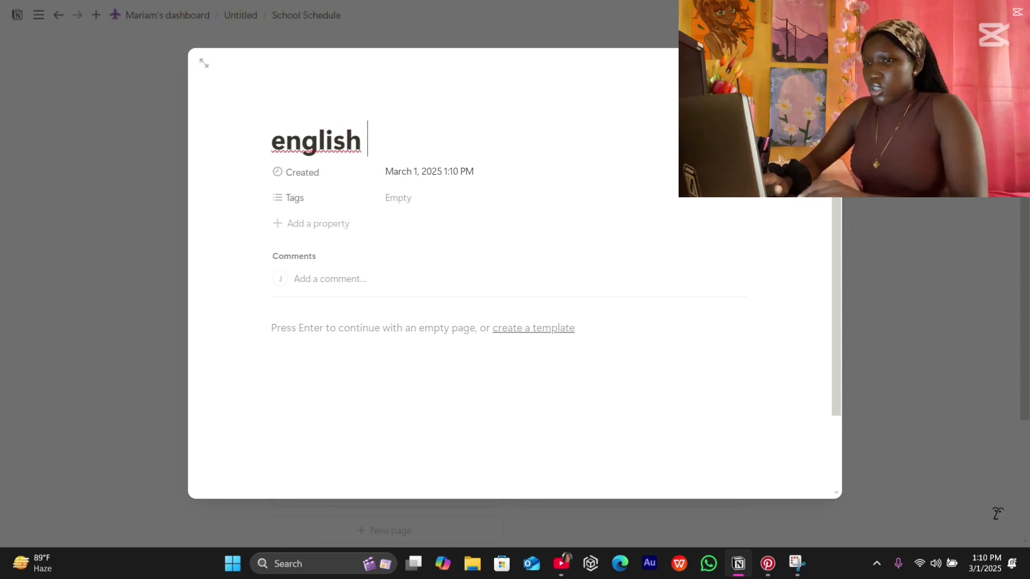
key(Escape)
scroll(427, 423, down, 3)
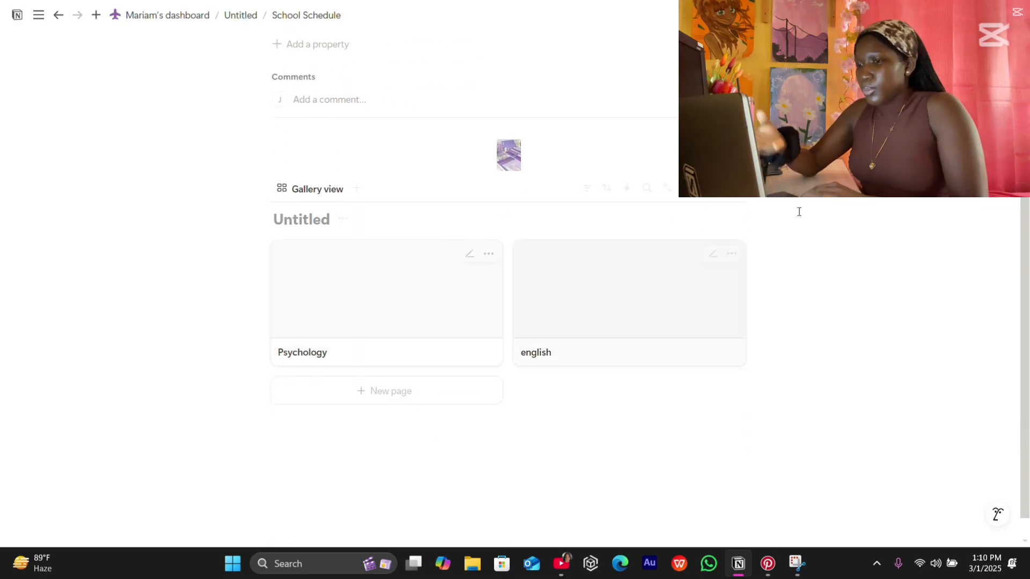
Set the School Schedule page to full width so its gallery spans the whole page
click(997, 15)
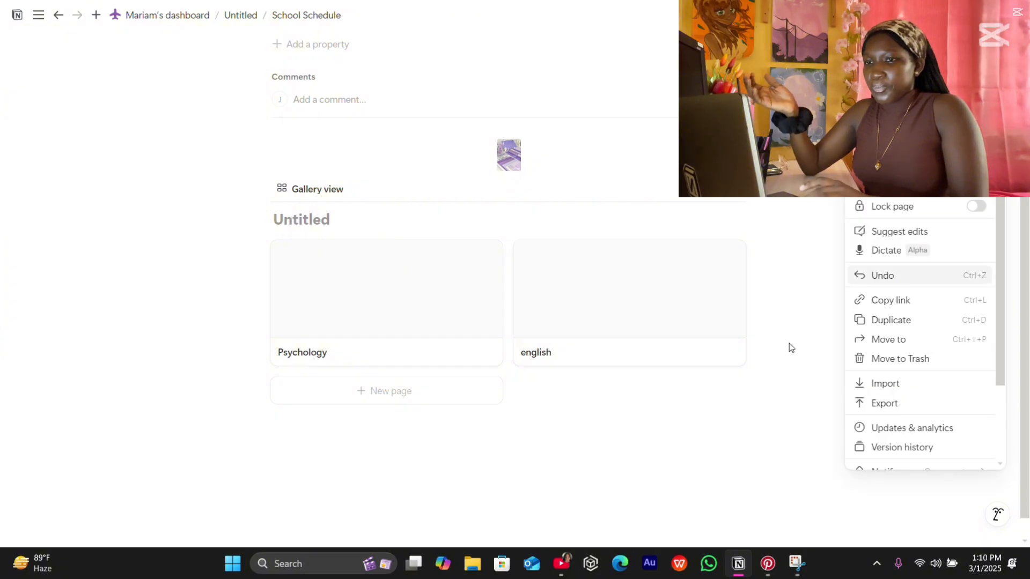
click(724, 453)
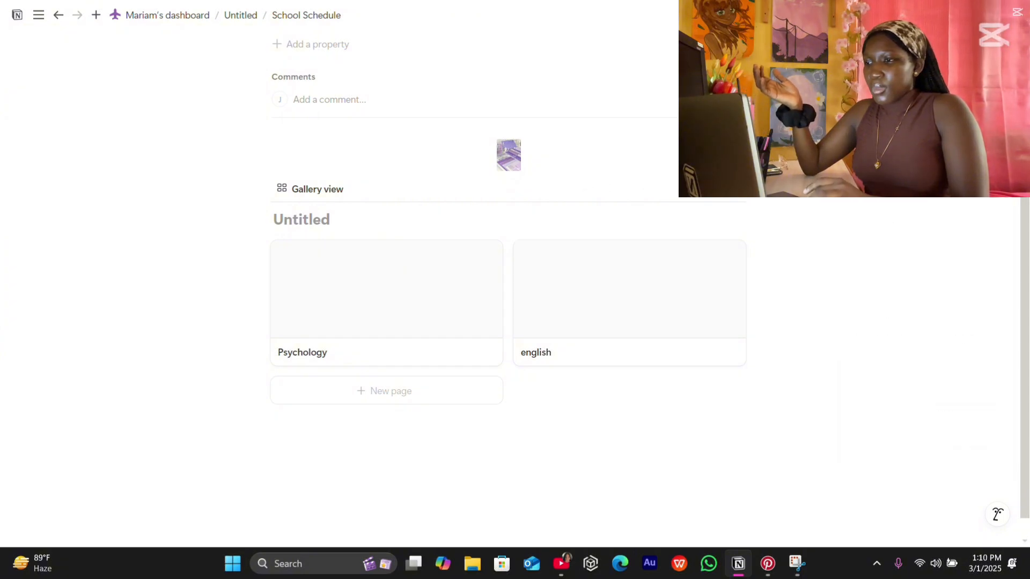
click(925, 15)
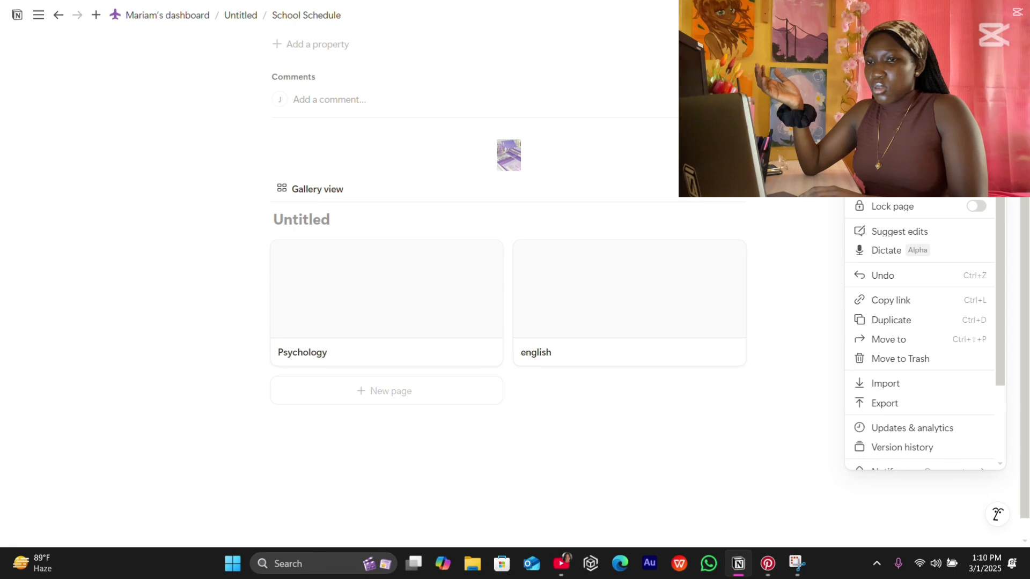
click(976, 162)
click(746, 417)
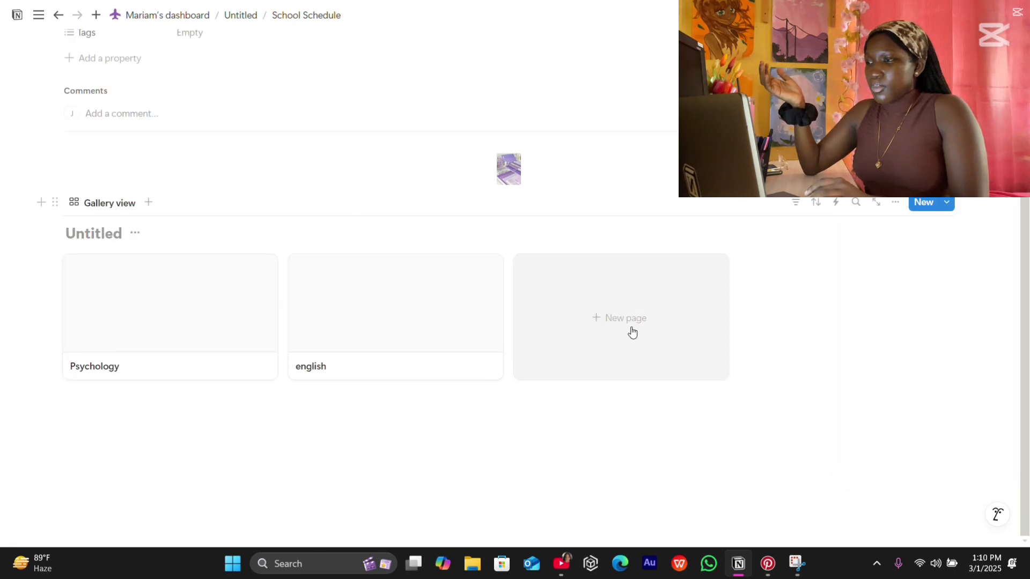
scroll(632, 327, up, 3)
scroll(632, 327, down, 3)
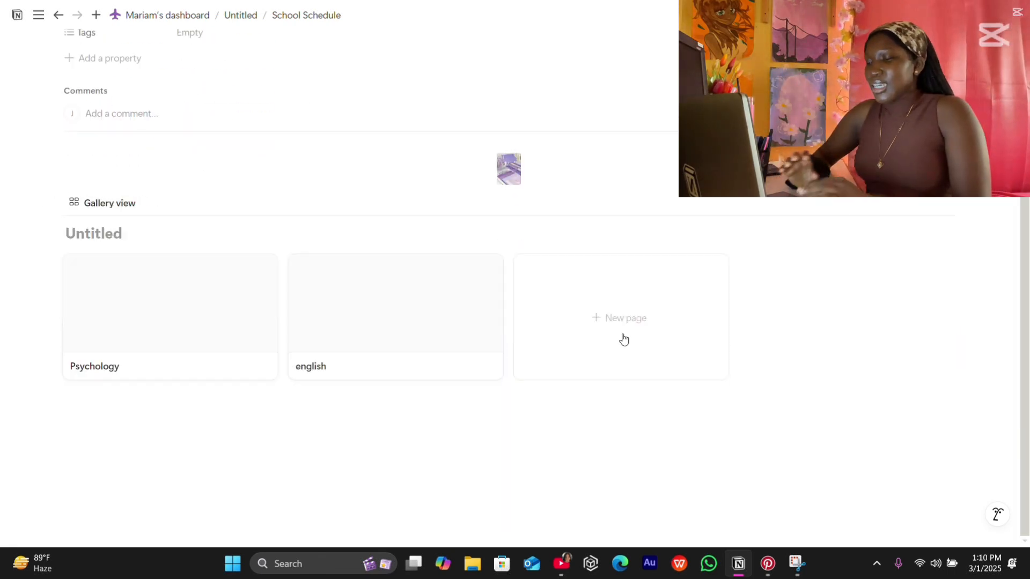
Insert a timeline view database below the course gallery on the School Schedule page and dismiss its template suggestions
click(489, 433)
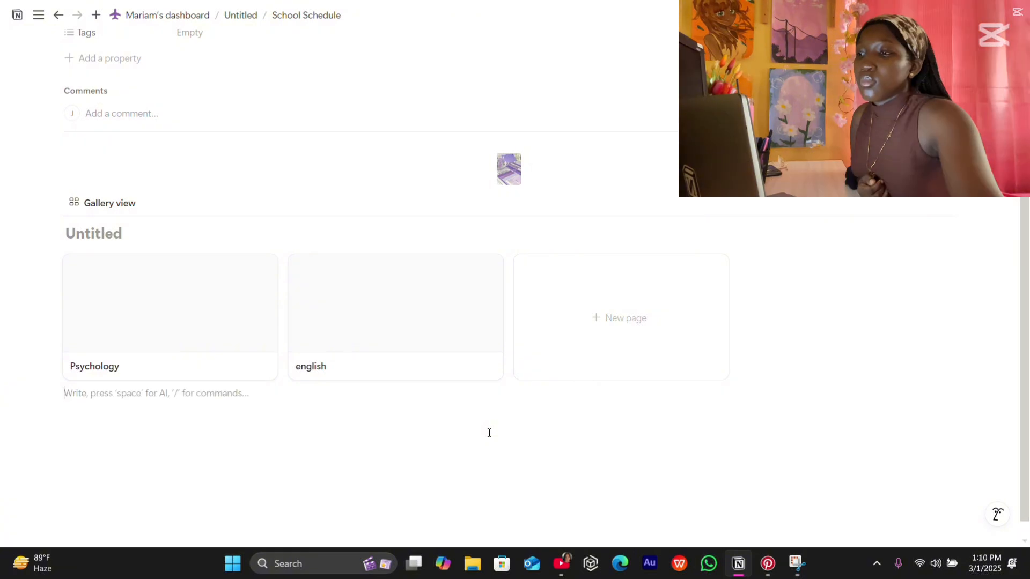
text(/t)
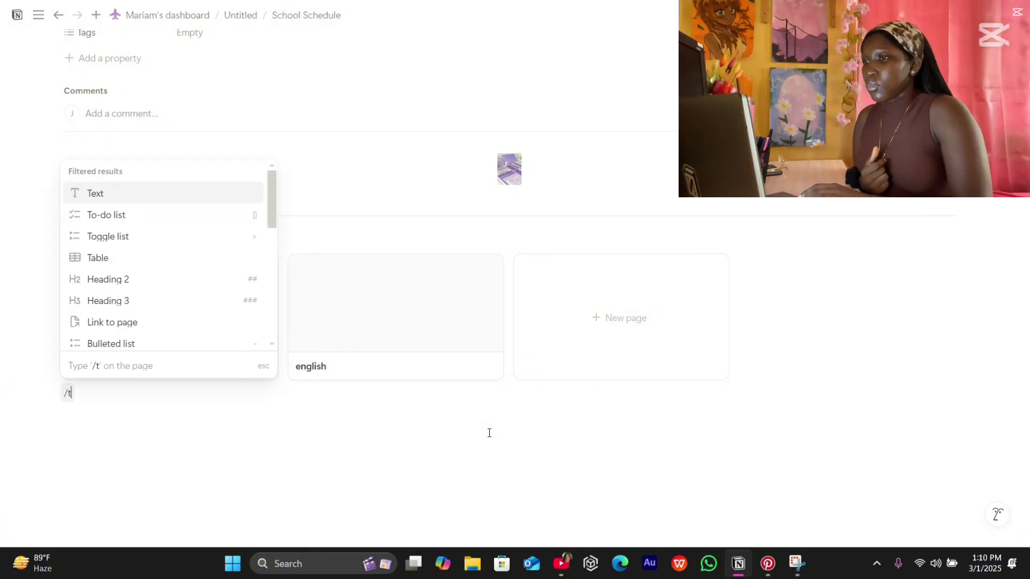
text(i)
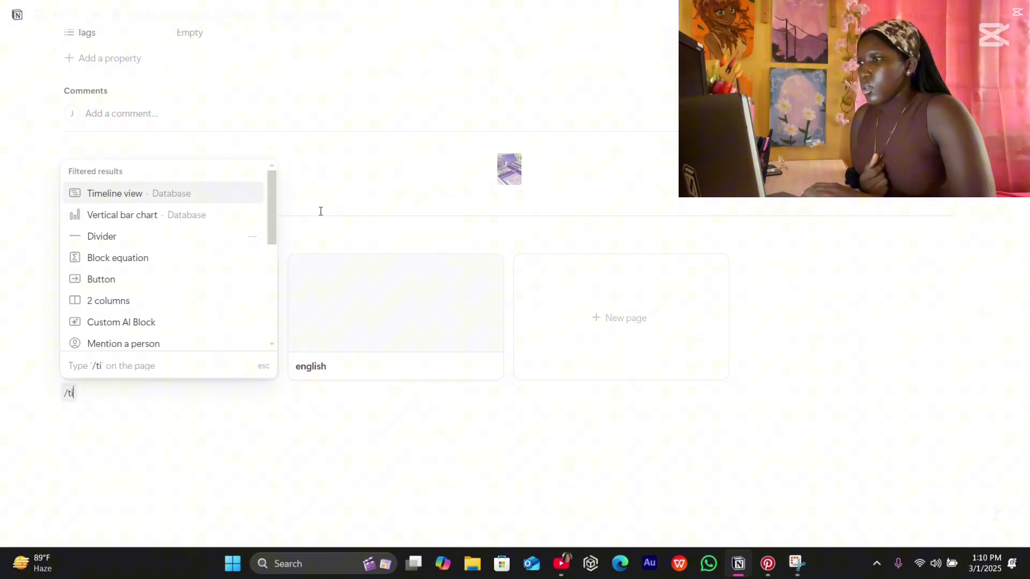
click(244, 192)
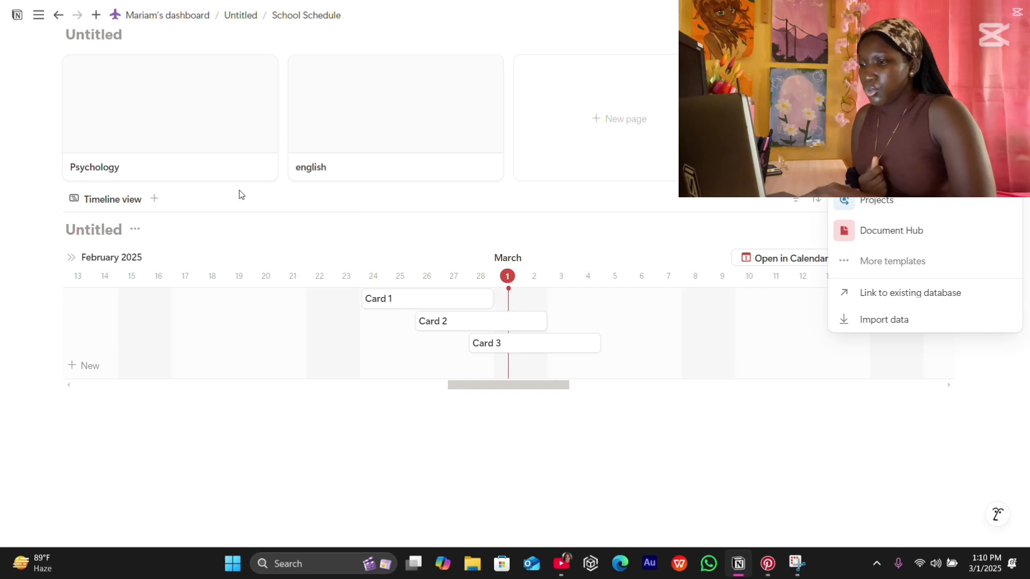
click(449, 21)
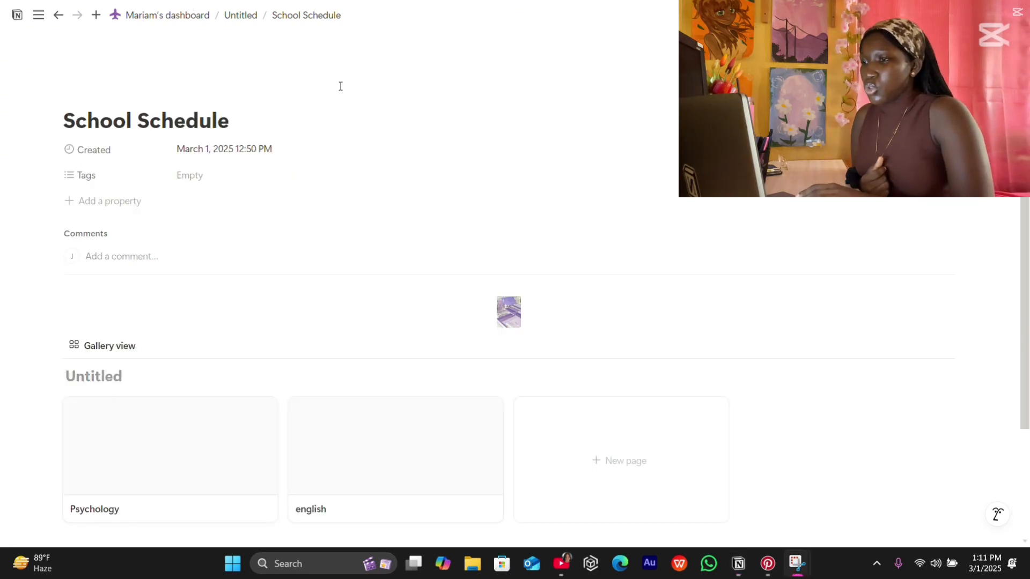
Return to the main dashboard and review its quote, morning routine callout, schedule gallery and calendar
click(167, 14)
scroll(315, 219, down, 4)
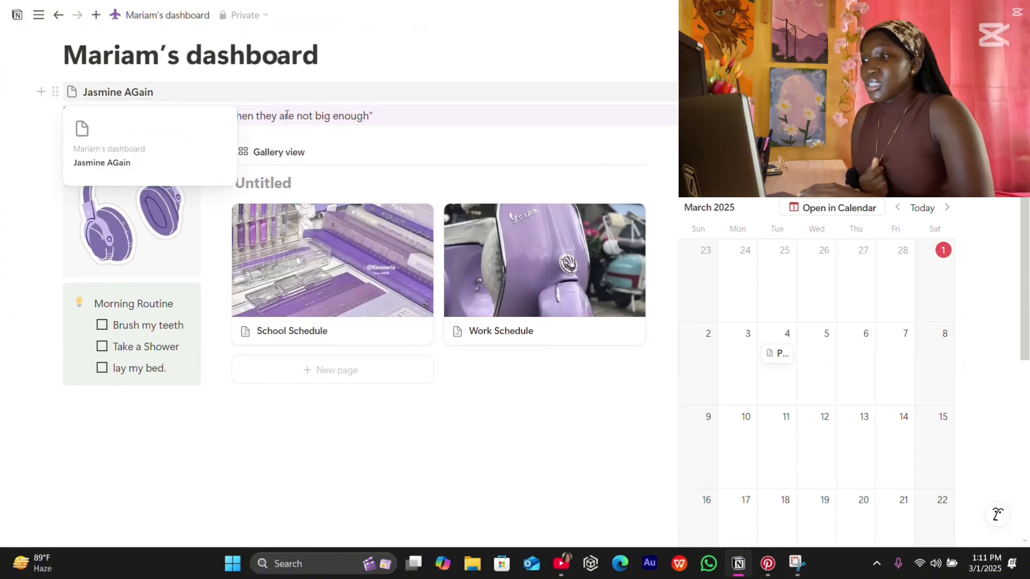
scroll(490, 322, down, 2)
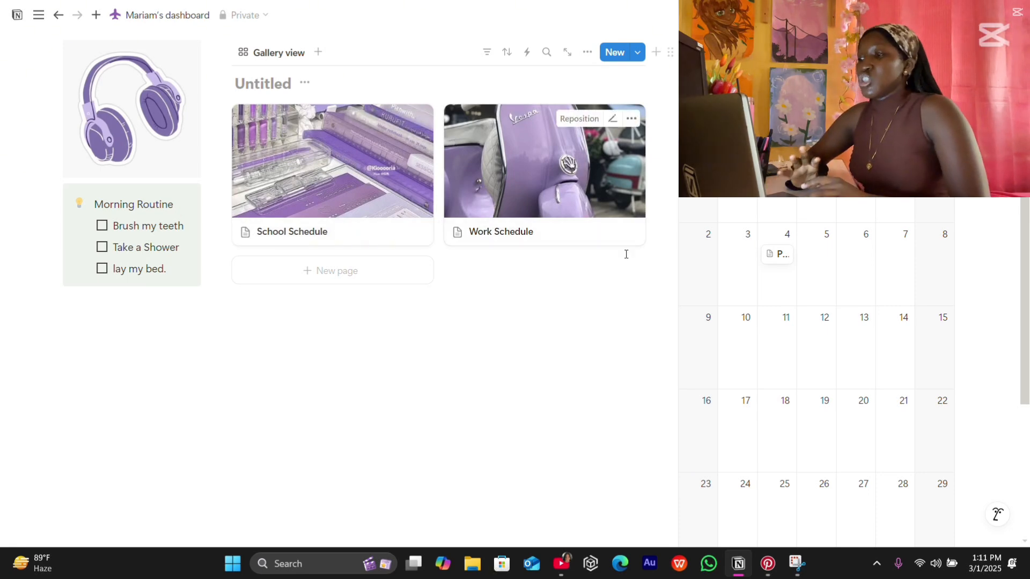
scroll(626, 254, down, 4)
scroll(626, 255, up, 6)
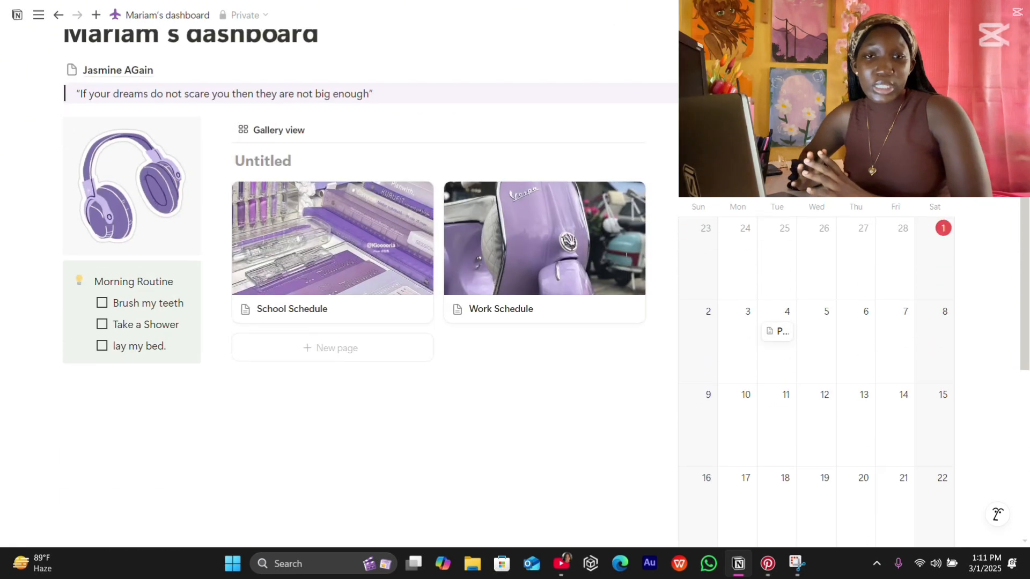
Switch to the existing pink "Brain" dashboard and open its Weekly Planner page
mouse_move(21, 20)
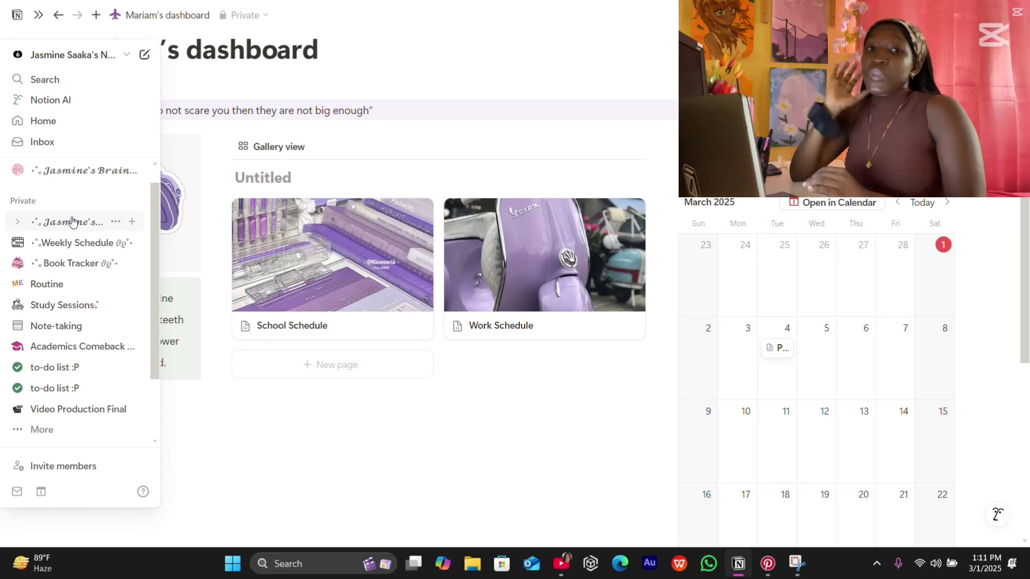
click(61, 170)
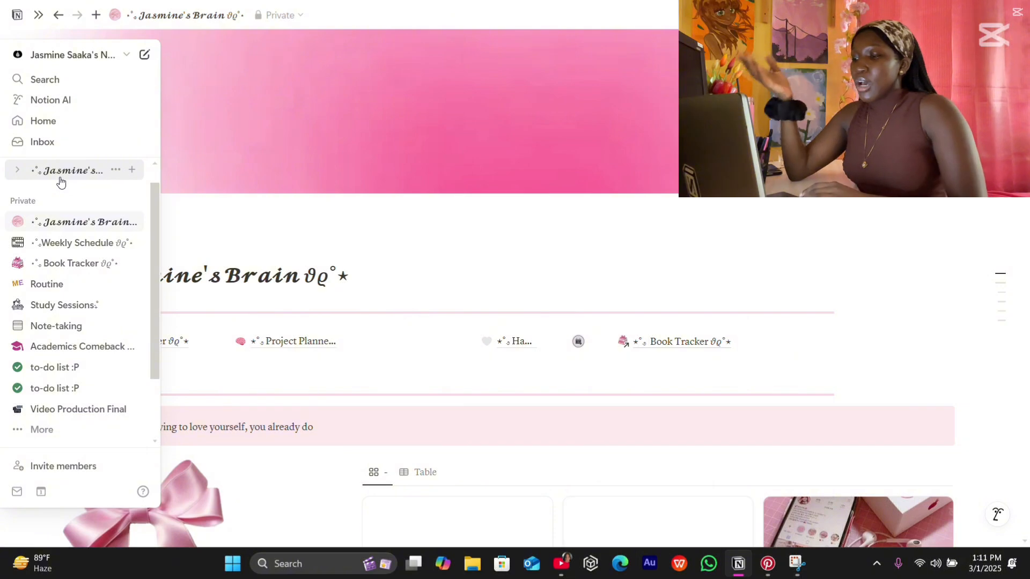
click(165, 346)
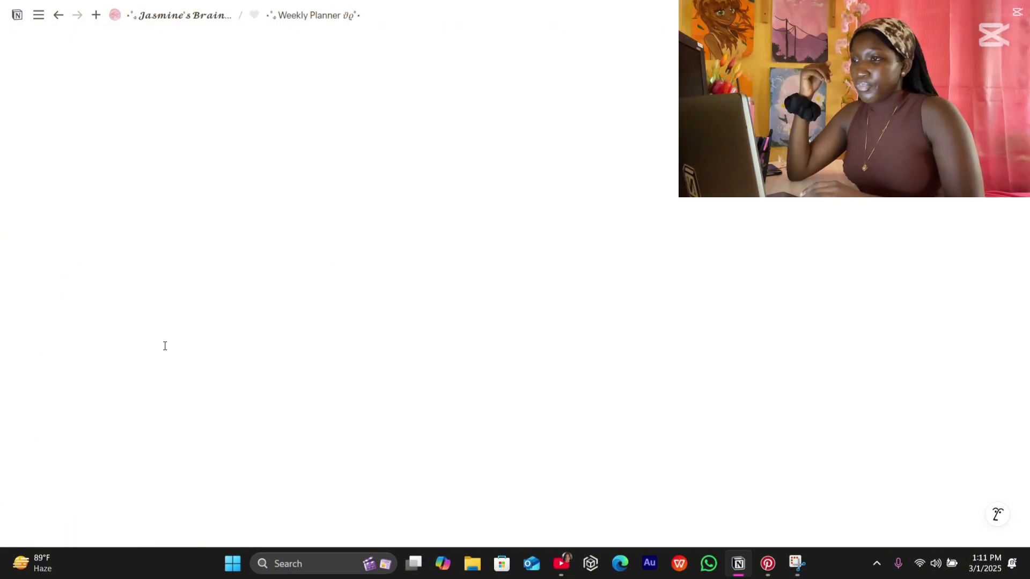
Examine the Weekly Planner's images, widgets, routine blocks, daily to-do lists and habit tracker, and return to its parent dashboard
scroll(578, 382, down, 3)
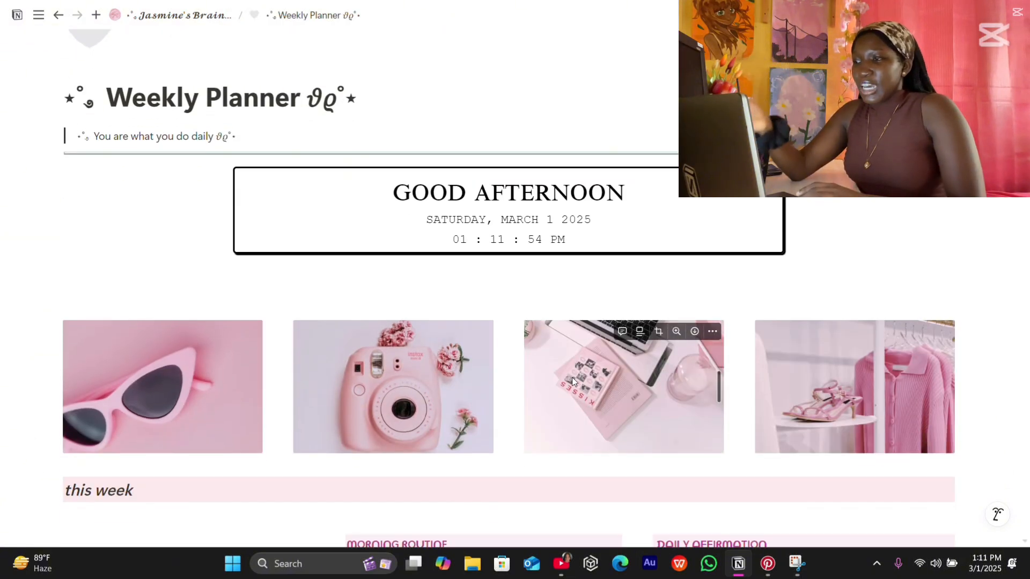
scroll(352, 333, down, 2)
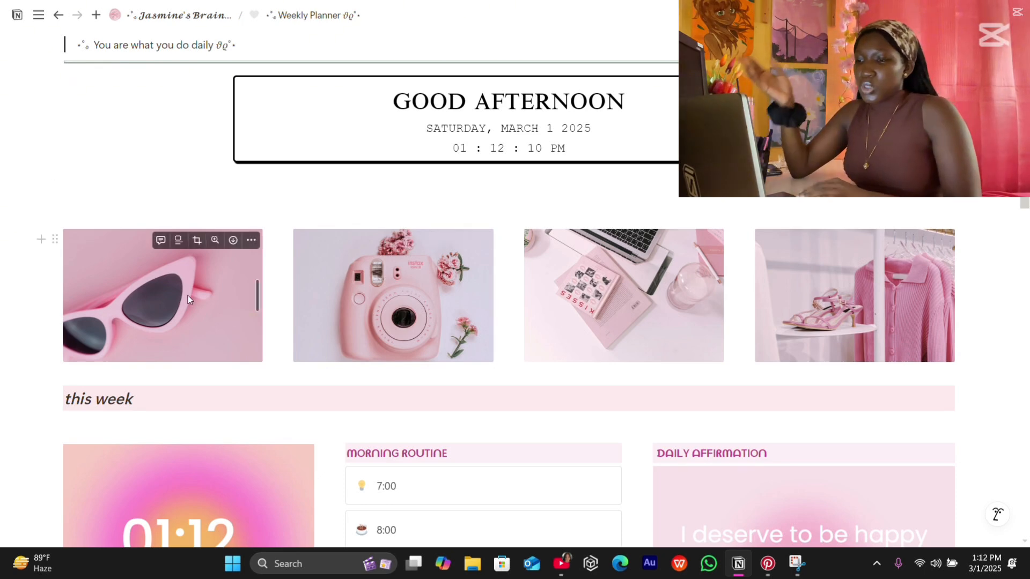
scroll(287, 358, down, 3)
scroll(279, 306, down, 2)
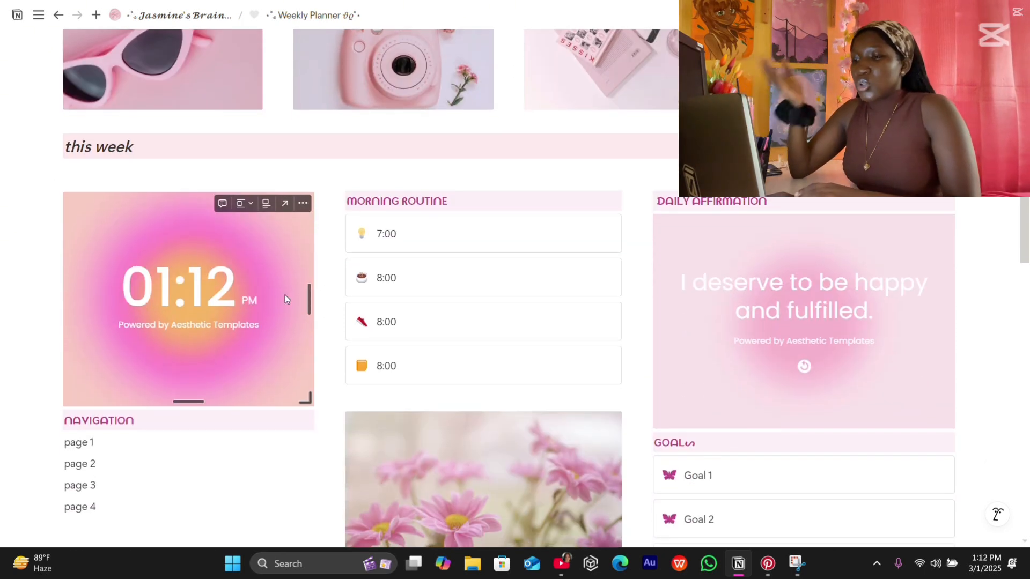
scroll(289, 455, down, 4)
scroll(320, 451, down, 5)
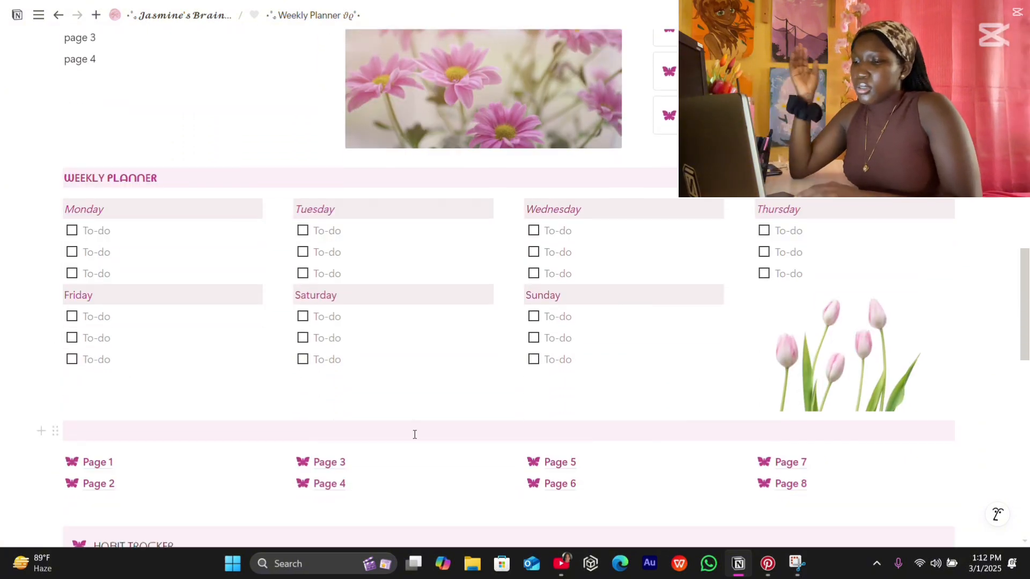
scroll(413, 433, down, 10)
scroll(413, 434, up, 2)
scroll(413, 433, up, 1)
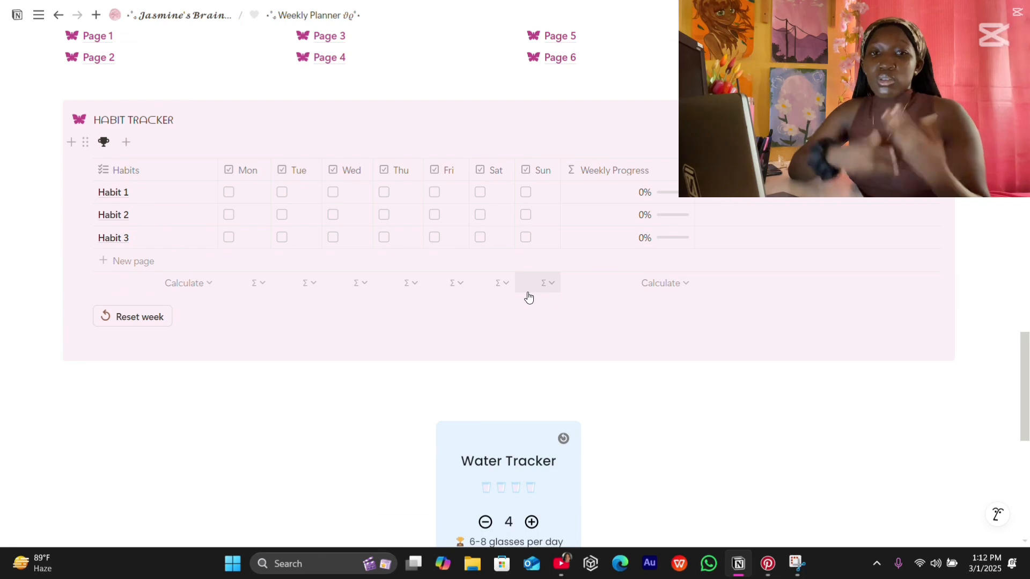
scroll(528, 297, up, 1)
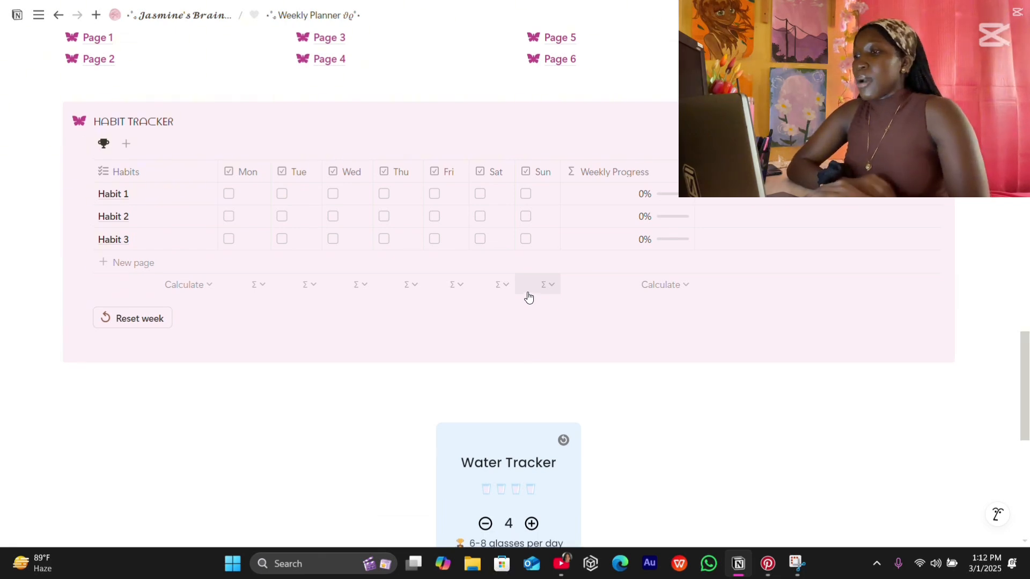
scroll(529, 298, up, 15)
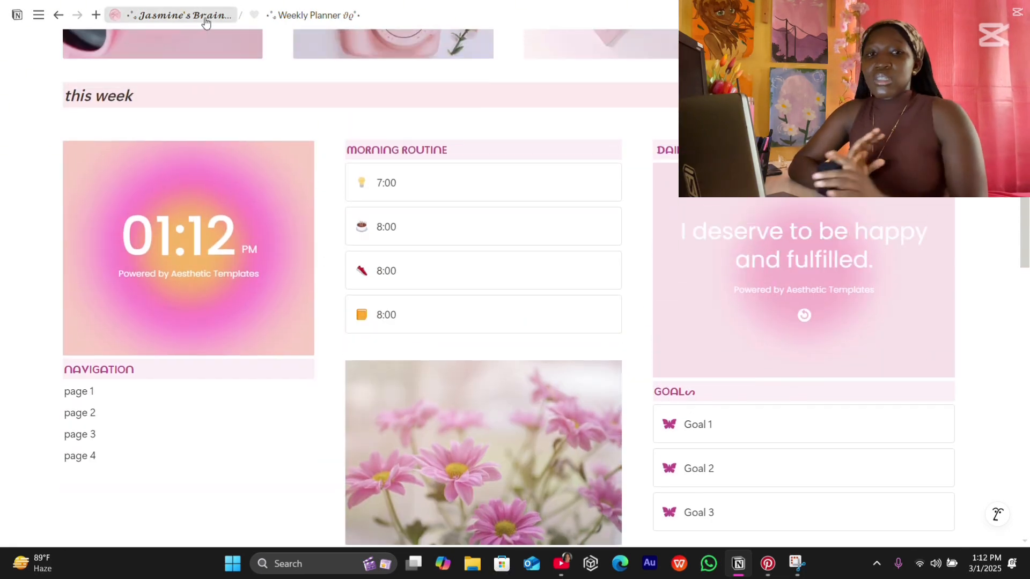
click(206, 22)
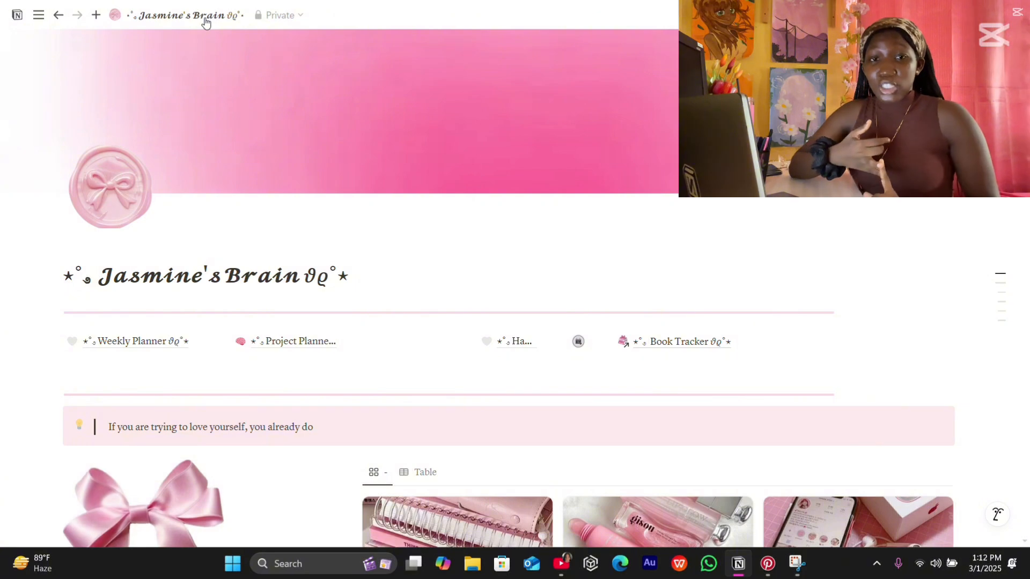